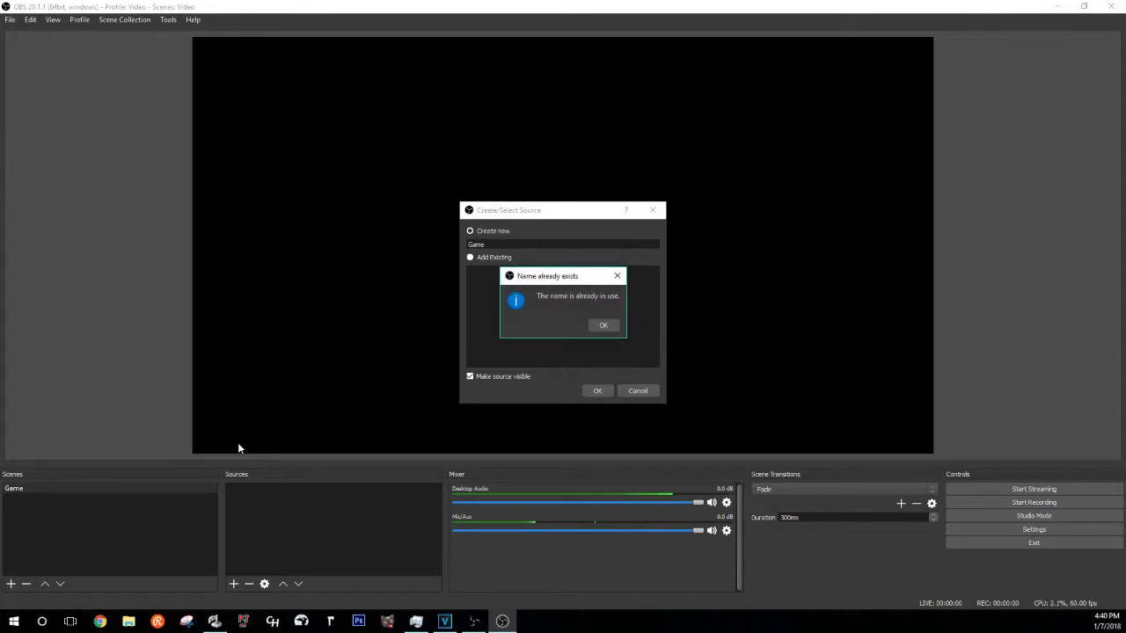
- Dismiss the name-in-use warning and name the display capture source 'Video Game'
{"action": "left_click", "coordinate": [601, 324]}
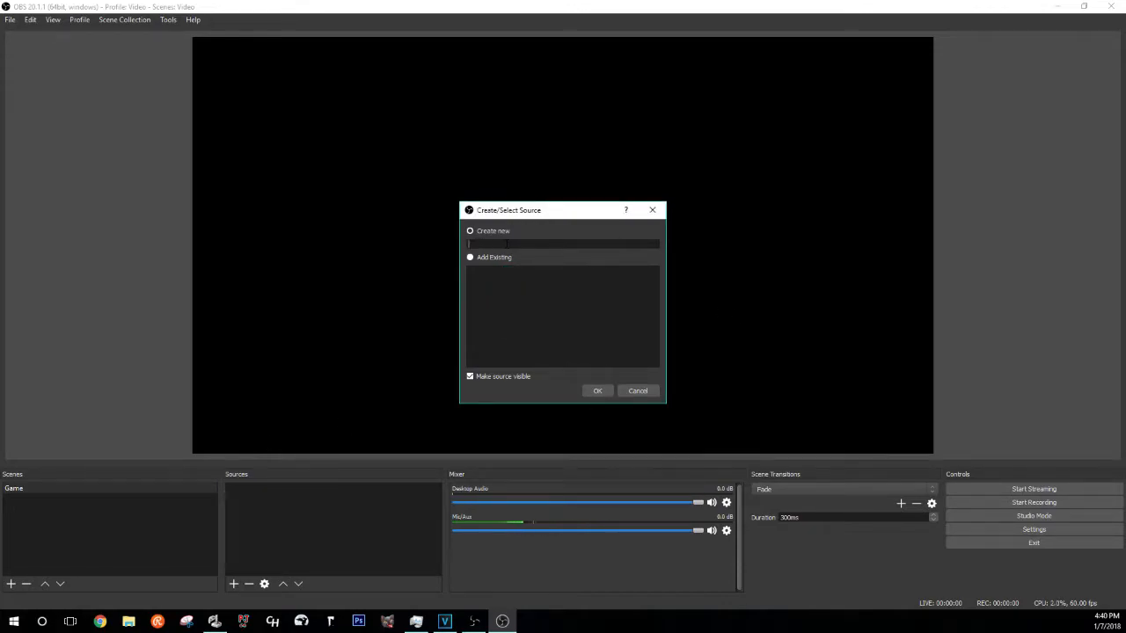
{"action": "type", "text": "ame"}
{"action": "key", "text": "Return"}
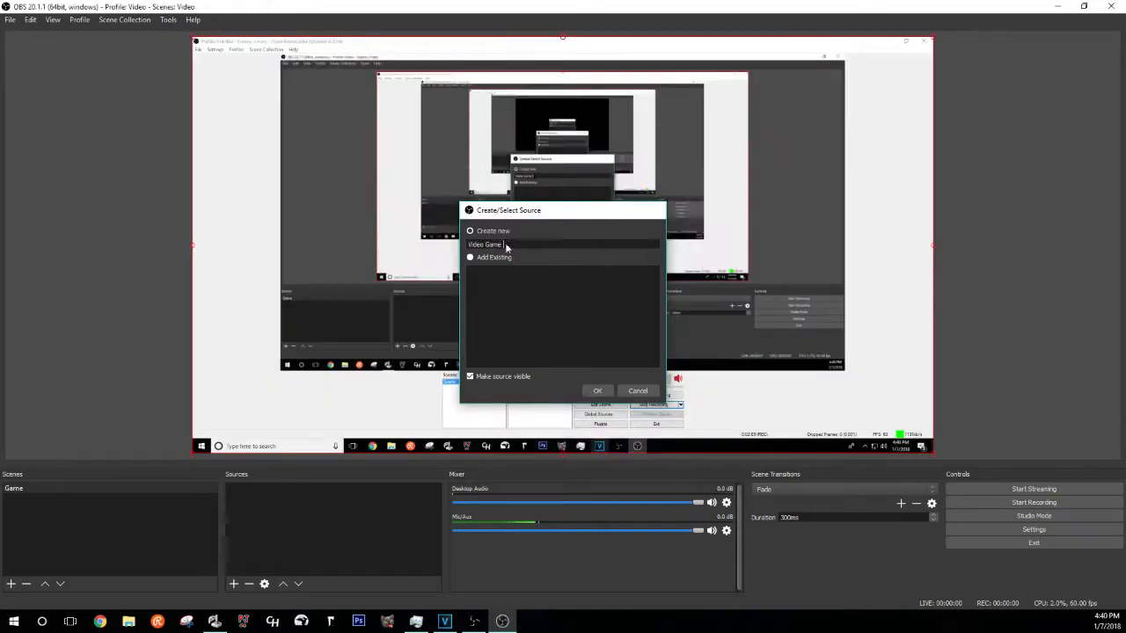
{"action": "left_click", "coordinate": [708, 469]}
- Set the Video Game source to capture Display 1
{"action": "double_click", "coordinate": [352, 489]}
{"action": "left_click", "coordinate": [440, 384]}
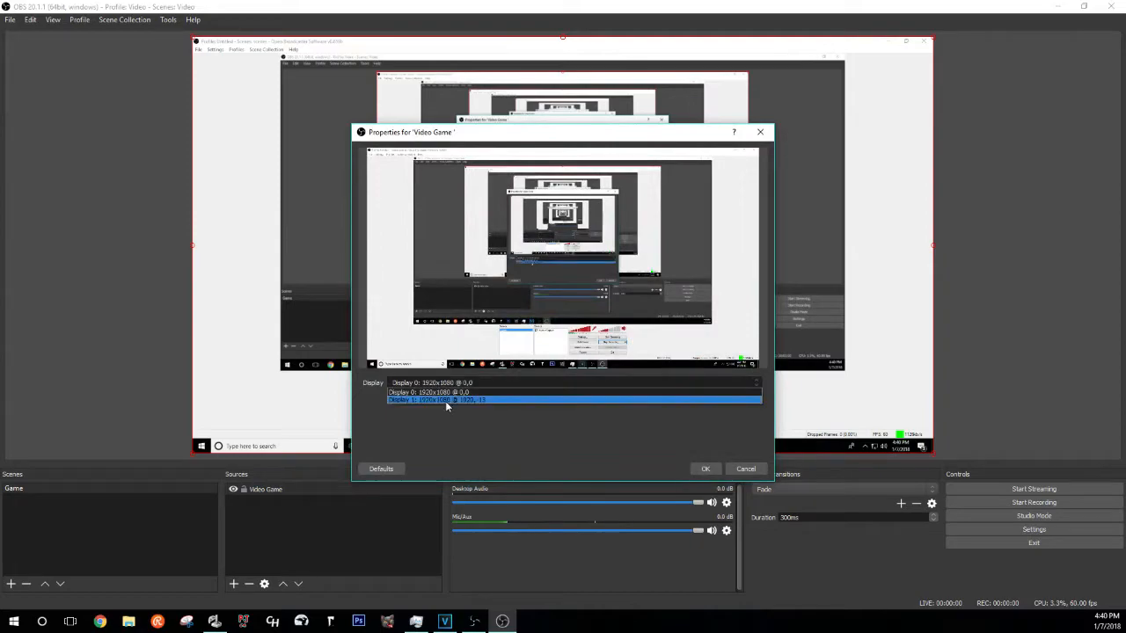
{"action": "left_click", "coordinate": [447, 402]}
{"action": "left_click", "coordinate": [704, 469]}
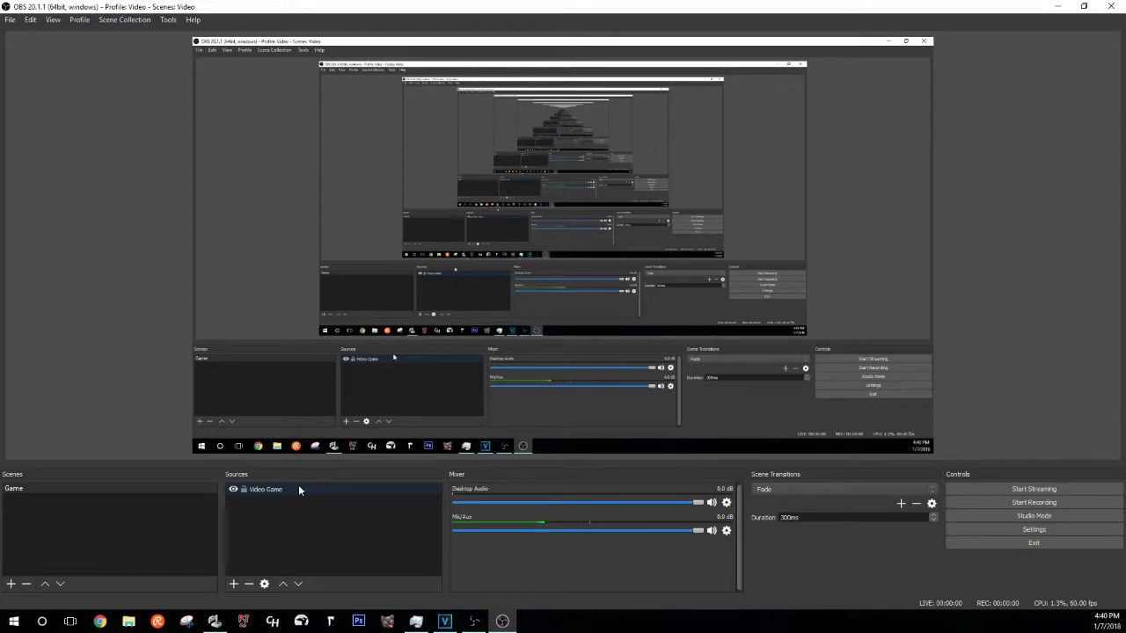
- Add a video capture source named 'Camera' using the Logitech HD Webcam C615
{"action": "left_click", "coordinate": [233, 584]}
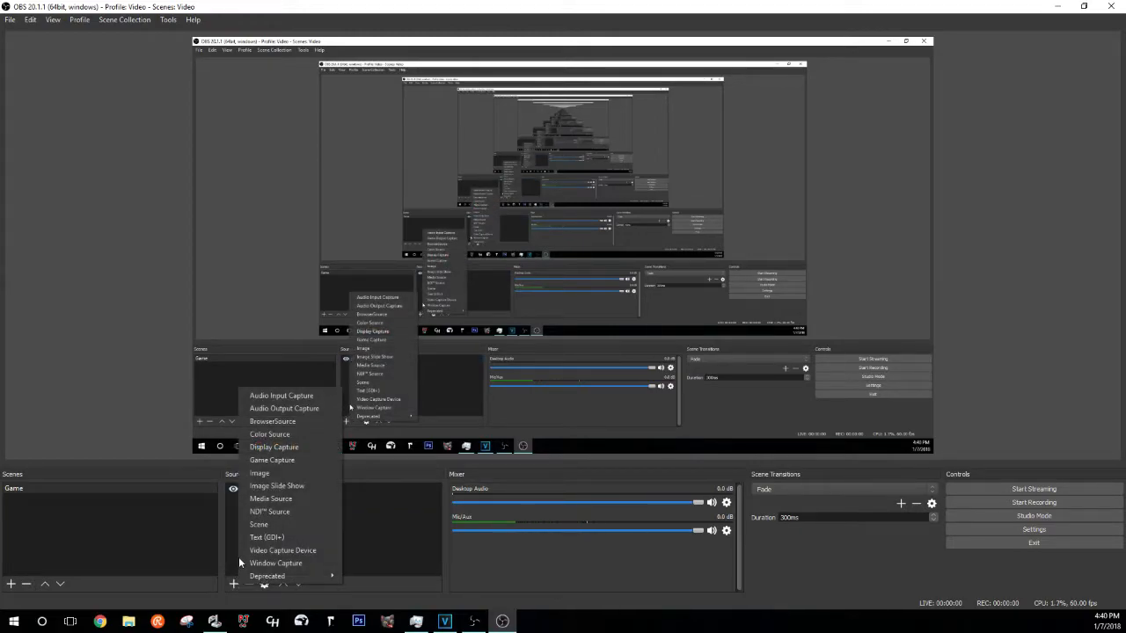
{"action": "left_click", "coordinate": [244, 554]}
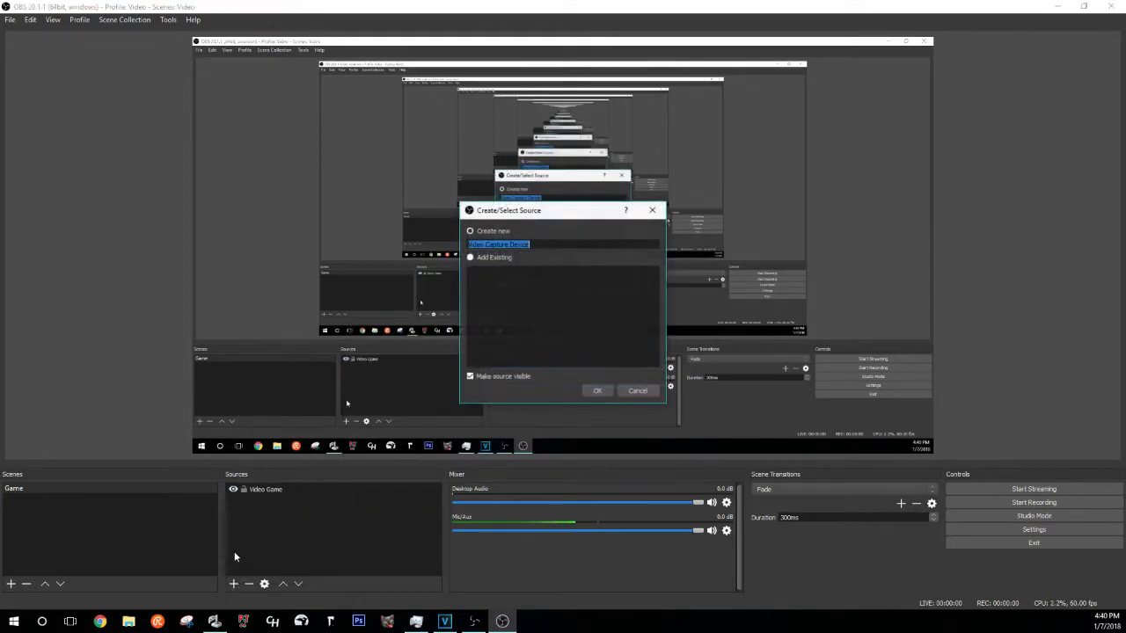
{"action": "type", "text": "Camera"}
{"action": "key", "text": "Return"}
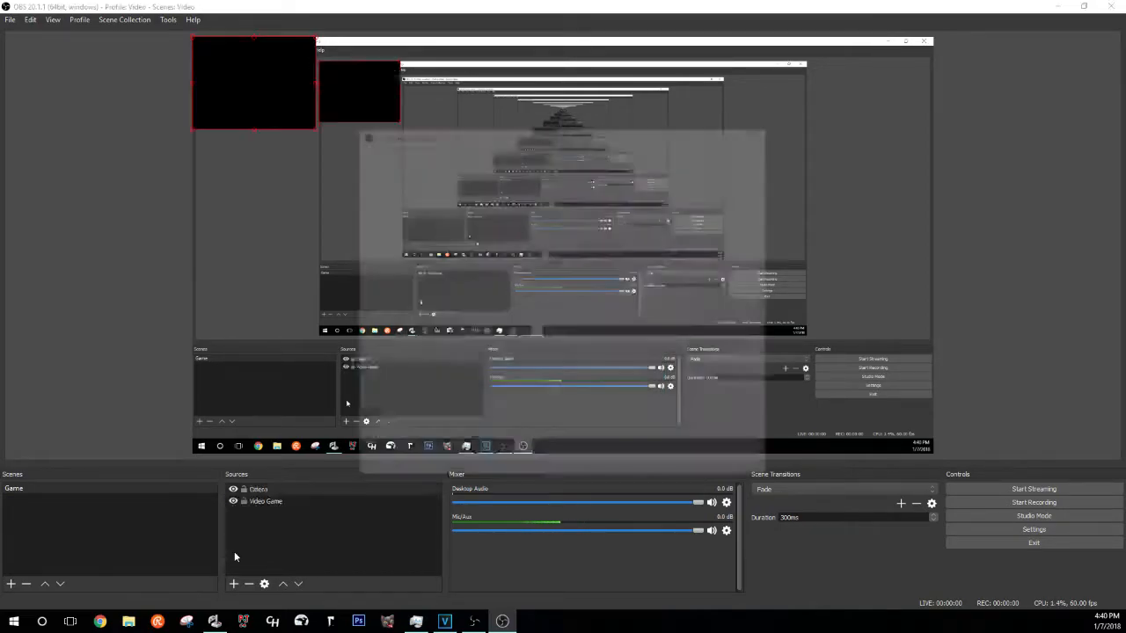
{"action": "left_click", "coordinate": [514, 288]}
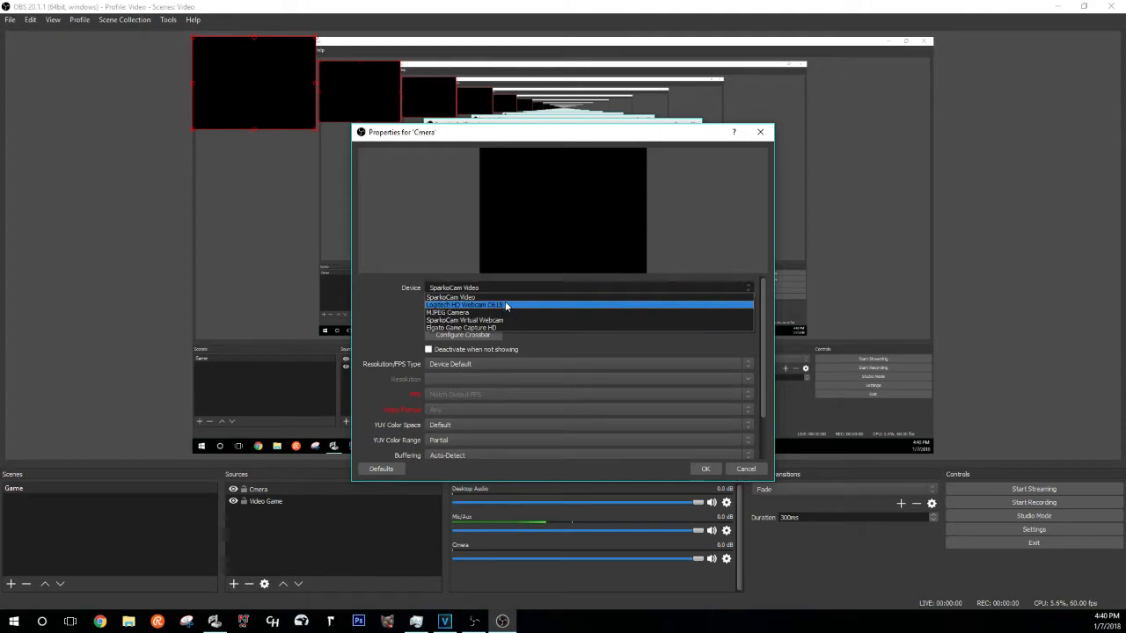
{"action": "left_click", "coordinate": [505, 304]}
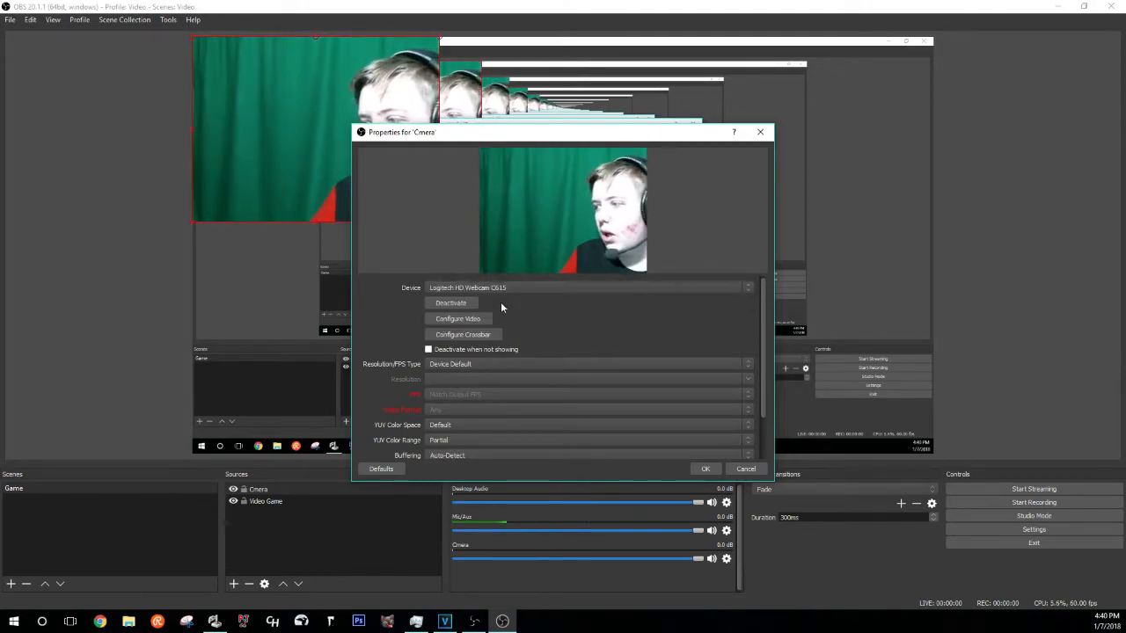
{"action": "left_click", "coordinate": [704, 468]}
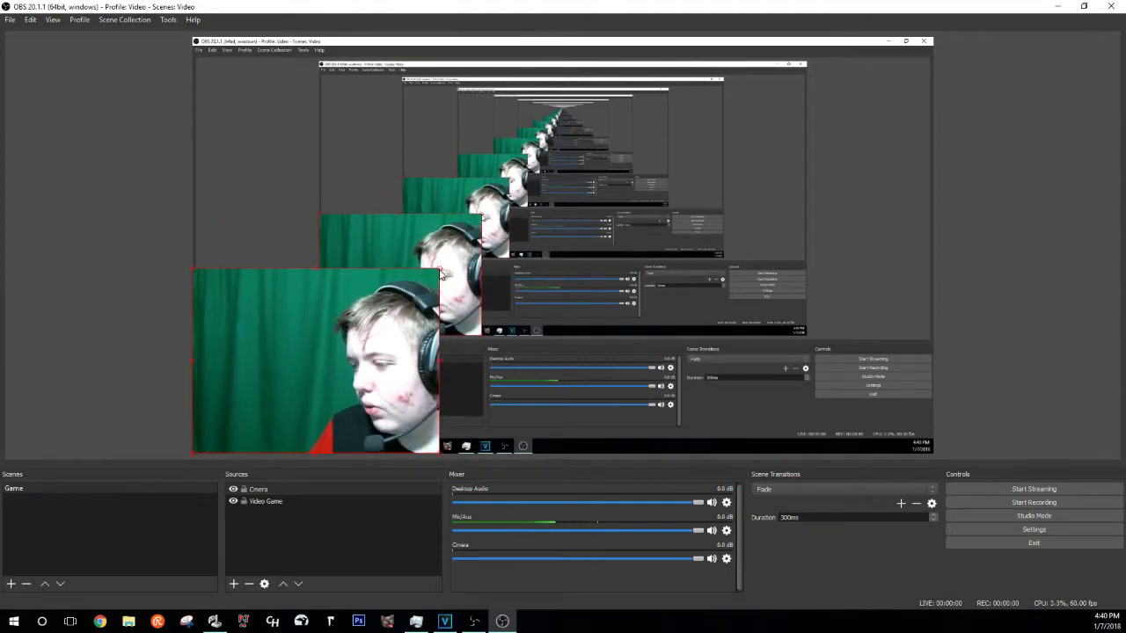
- Shrink the webcam feed into the lower-left corner and hide it
{"action": "left_click_drag", "start_coordinate": [440, 273], "coordinate": [356, 330]}
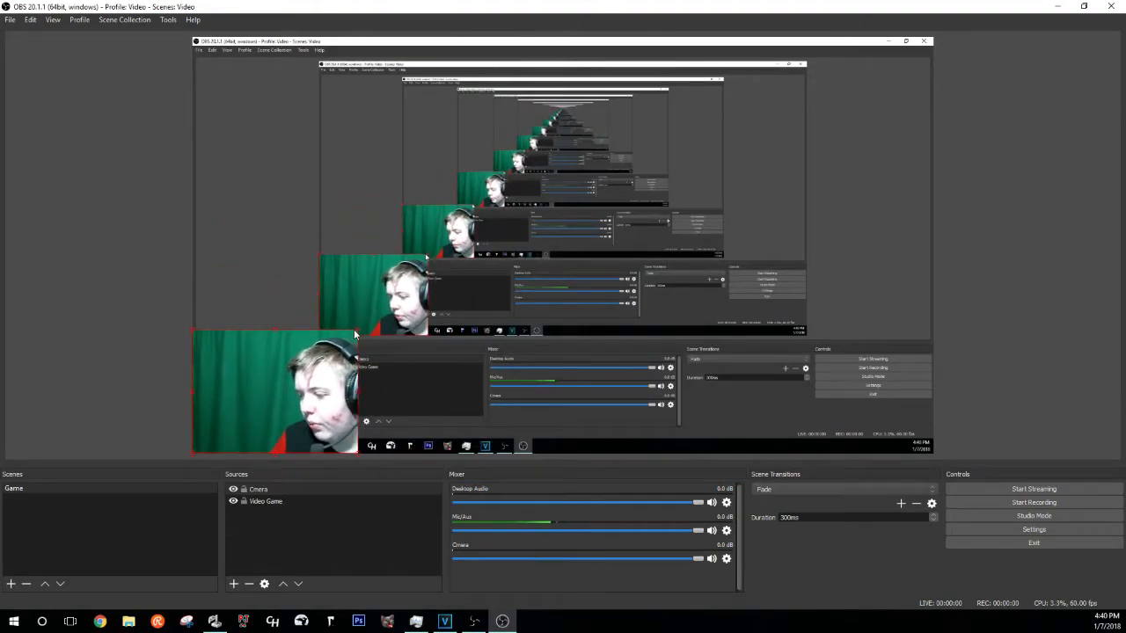
{"action": "left_click", "coordinate": [233, 489]}
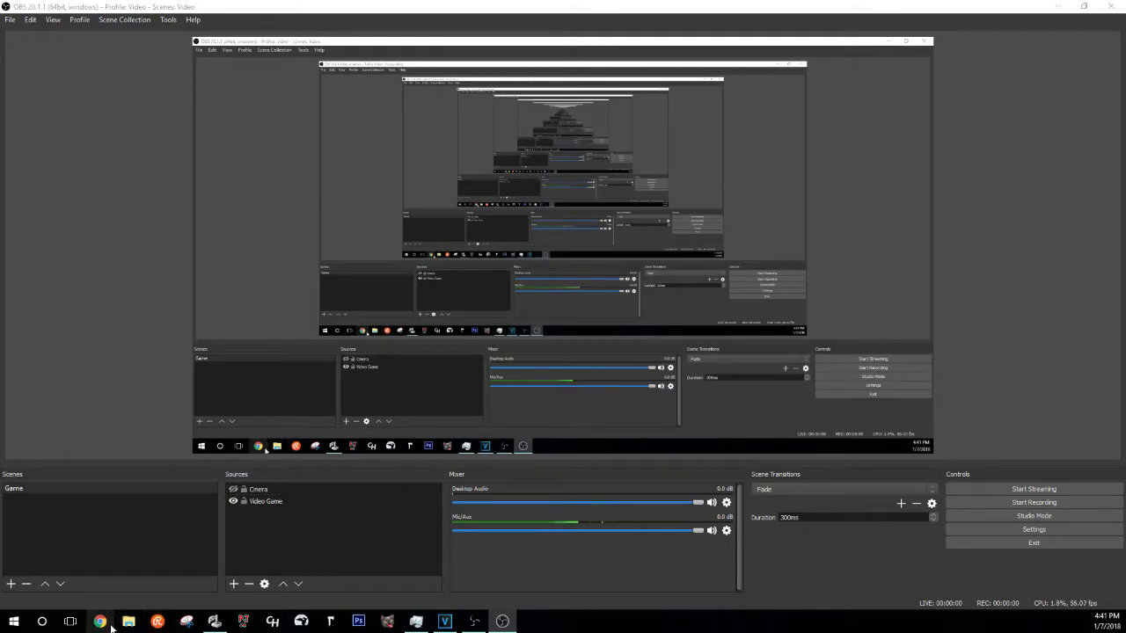
{"action": "left_click", "coordinate": [100, 622]}
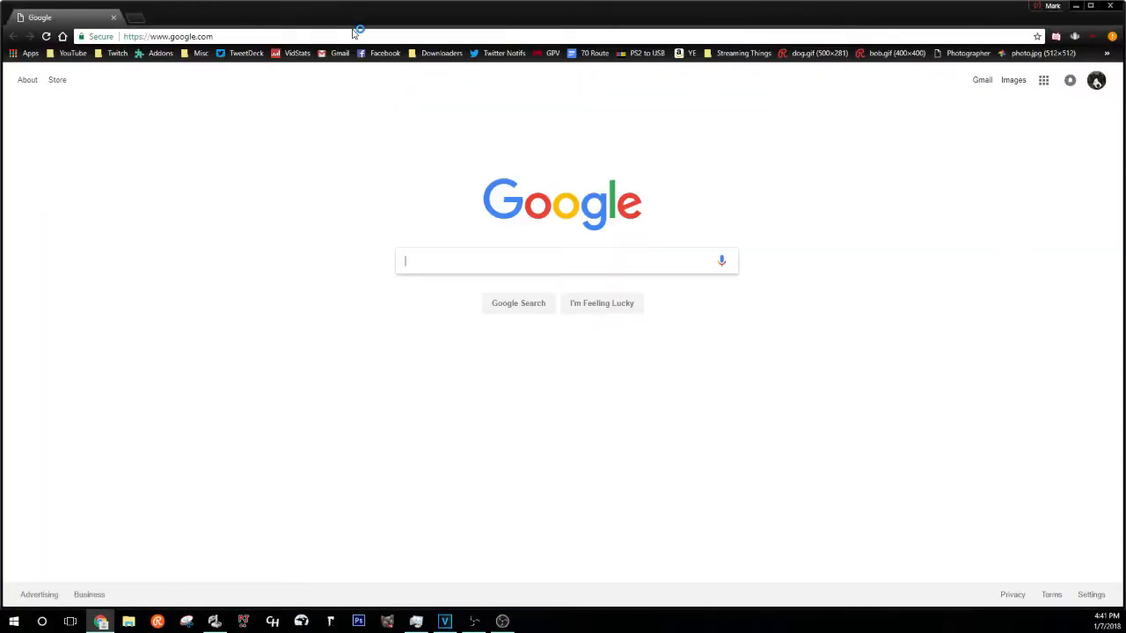
- Go to streamlabs.com in Chrome and choose to log in with Twitch
{"action": "left_click", "coordinate": [366, 35]}
{"action": "type", "text": "stream"}
{"action": "key", "text": "BackSpace"}
{"action": "key", "text": "BackSpace"}
{"action": "key", "text": "BackSpace"}
{"action": "key", "text": "BackSpace"}
{"action": "key", "text": "BackSpace"}
{"action": "type", "text": "streampoab"}
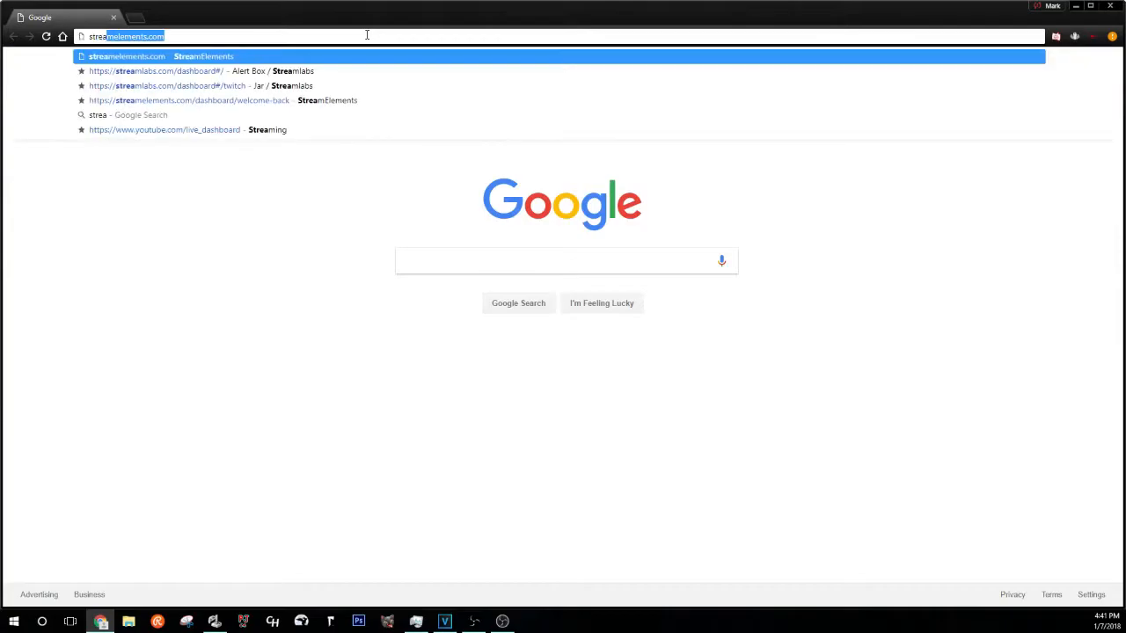
{"action": "key", "text": "BackSpace"}
{"action": "key", "text": "BackSpace"}
{"action": "key", "text": "BackSpace"}
{"action": "key", "text": "BackSpace"}
{"action": "type", "text": "lagbs"}
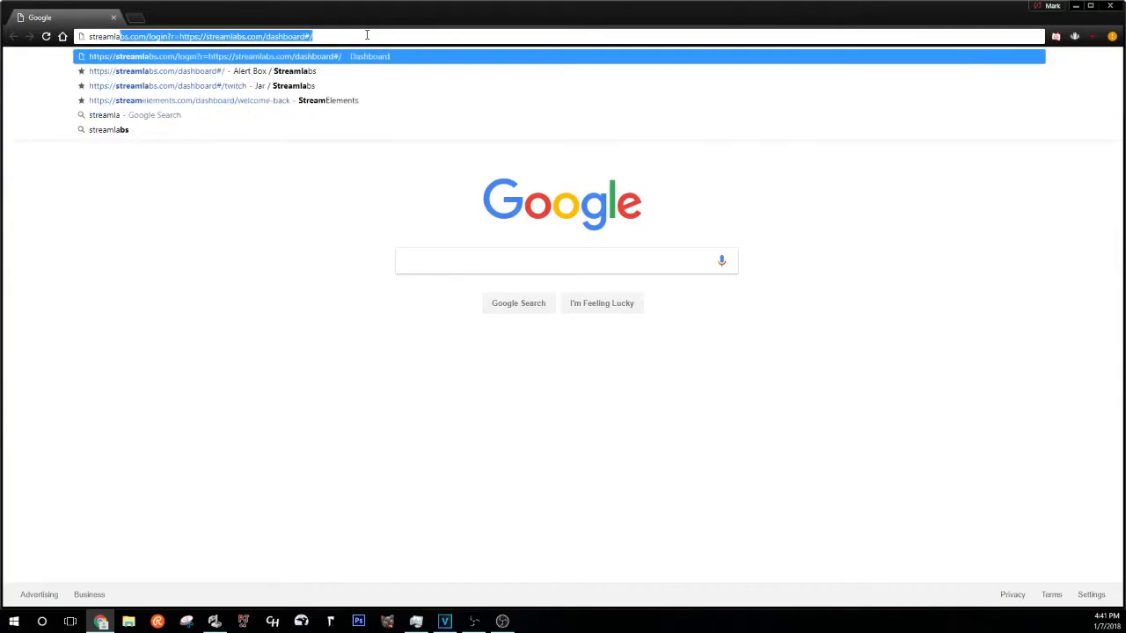
{"action": "key", "text": "BackSpace"}
{"action": "type", "text": "bs.com"}
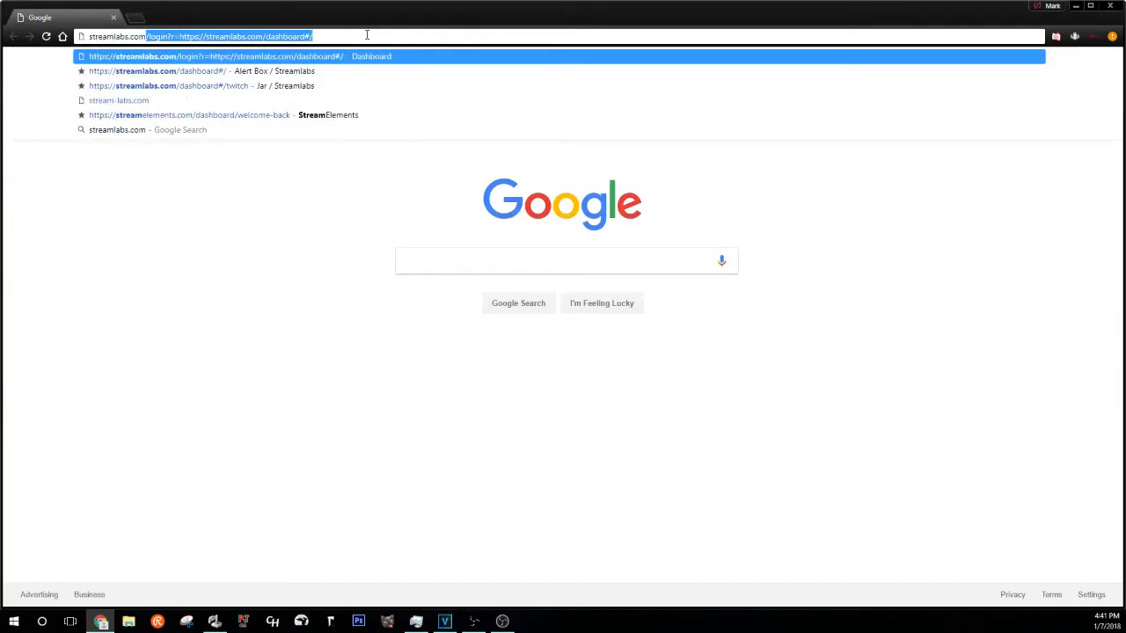
{"action": "key", "text": "Return"}
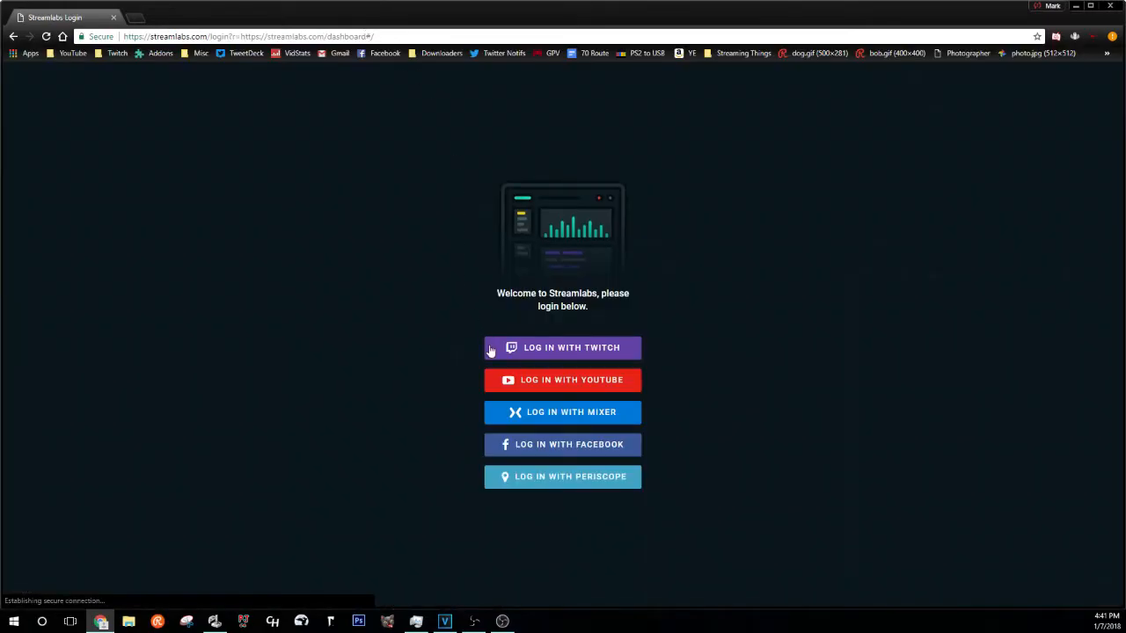
{"action": "left_click", "coordinate": [498, 350]}
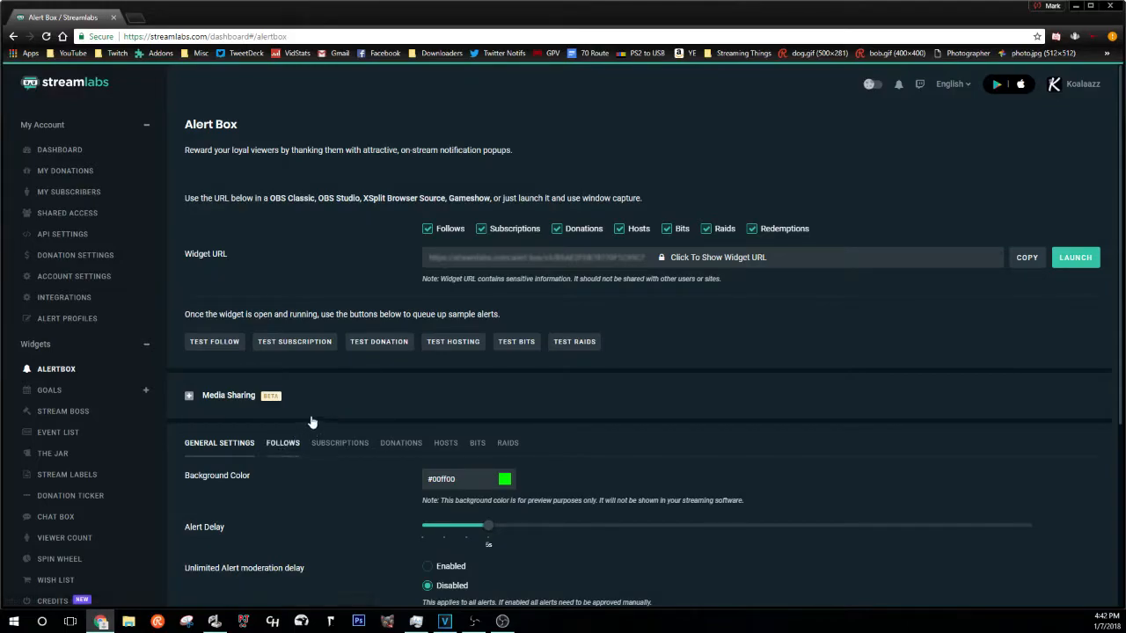
- Review the Alert Box follow, subscription and donation alerts, then copy its widget URL
{"action": "scroll", "coordinate": [317, 405], "scroll_direction": "down", "scroll_amount": 4}
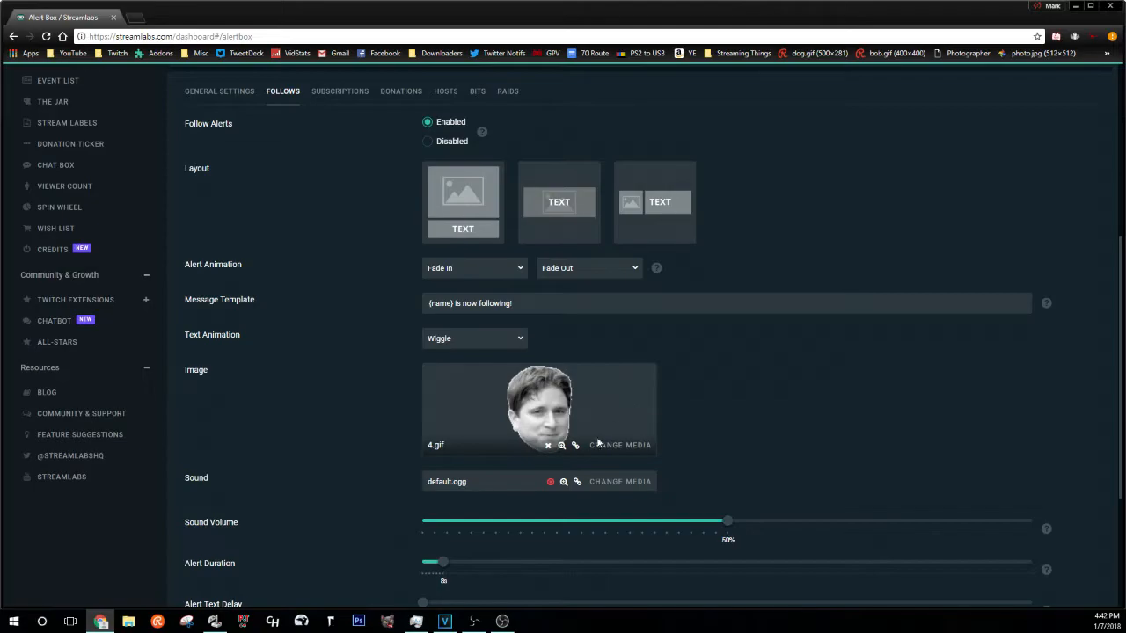
{"action": "scroll", "coordinate": [528, 466], "scroll_direction": "up", "scroll_amount": 3}
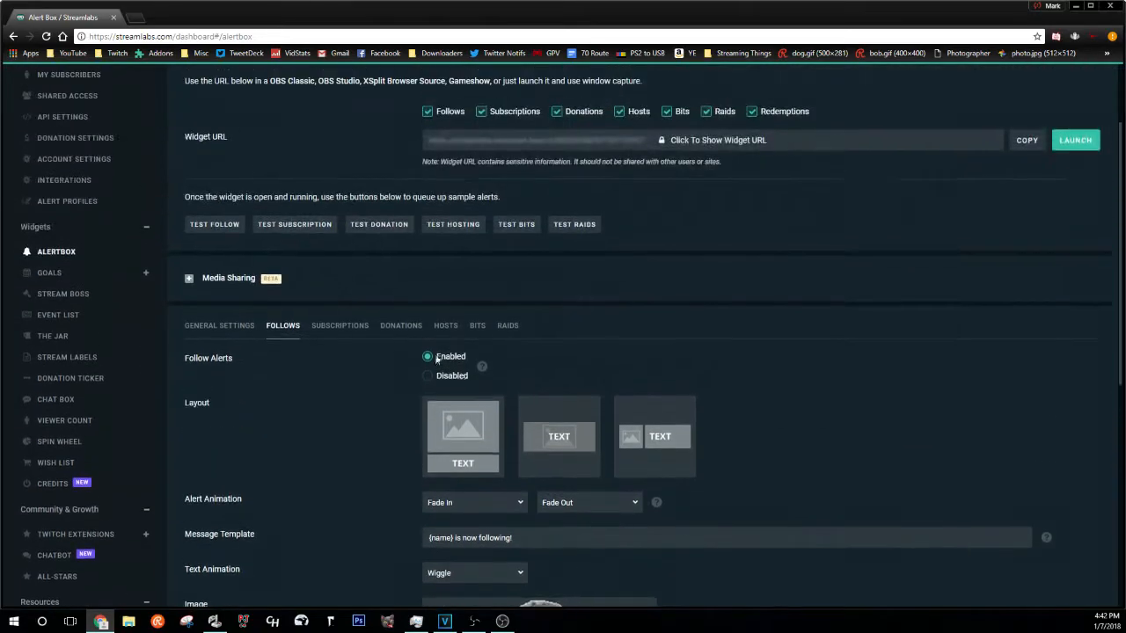
{"action": "left_click", "coordinate": [339, 325]}
{"action": "scroll", "coordinate": [369, 302], "scroll_direction": "down", "scroll_amount": 2}
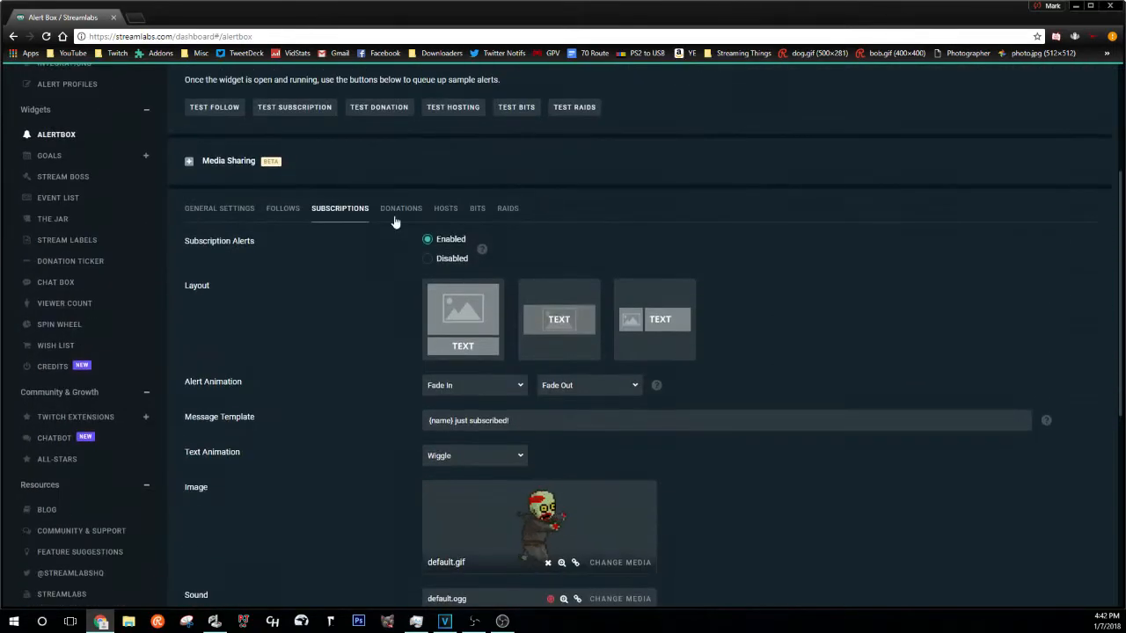
{"action": "left_click", "coordinate": [419, 208]}
{"action": "scroll", "coordinate": [555, 381], "scroll_direction": "down", "scroll_amount": 1}
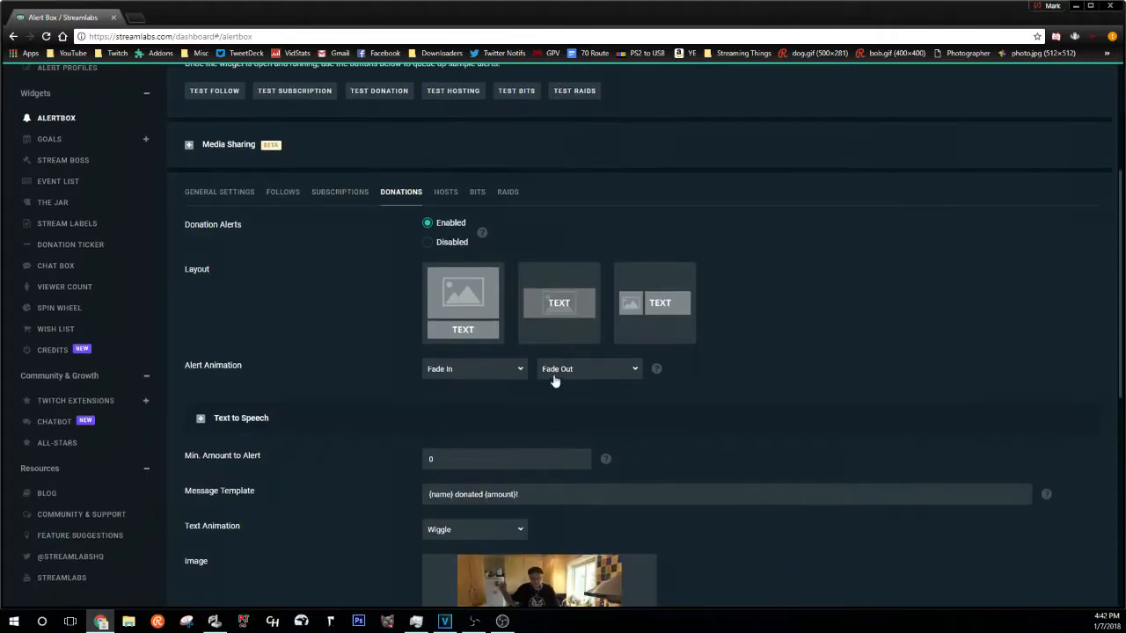
{"action": "scroll", "coordinate": [555, 381], "scroll_direction": "down", "scroll_amount": 3}
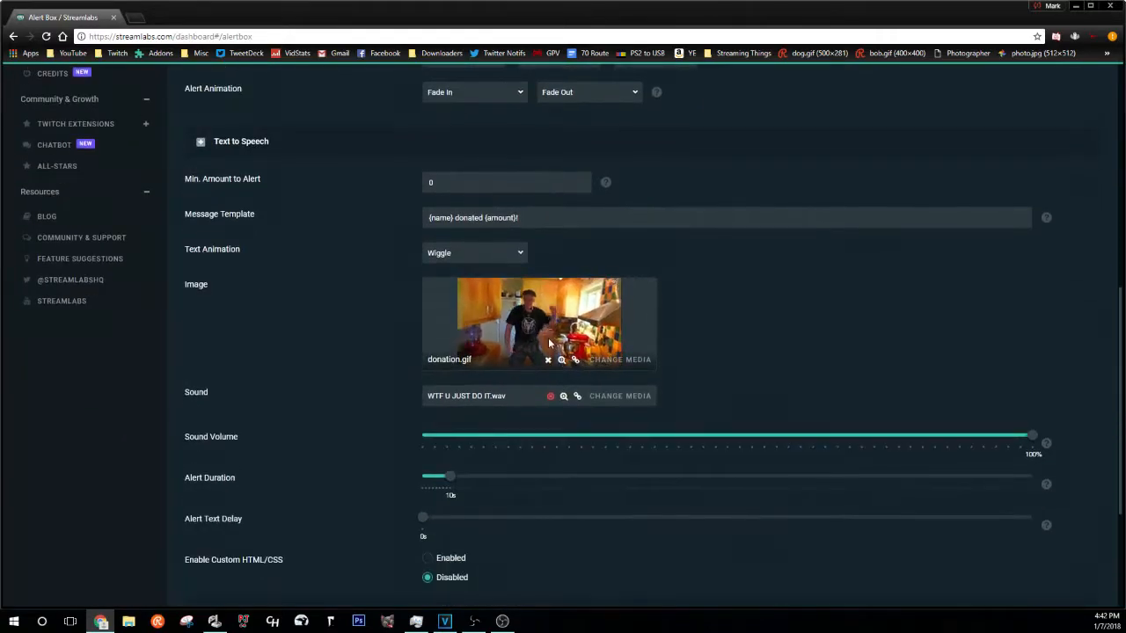
{"action": "scroll", "coordinate": [546, 342], "scroll_direction": "down", "scroll_amount": 3}
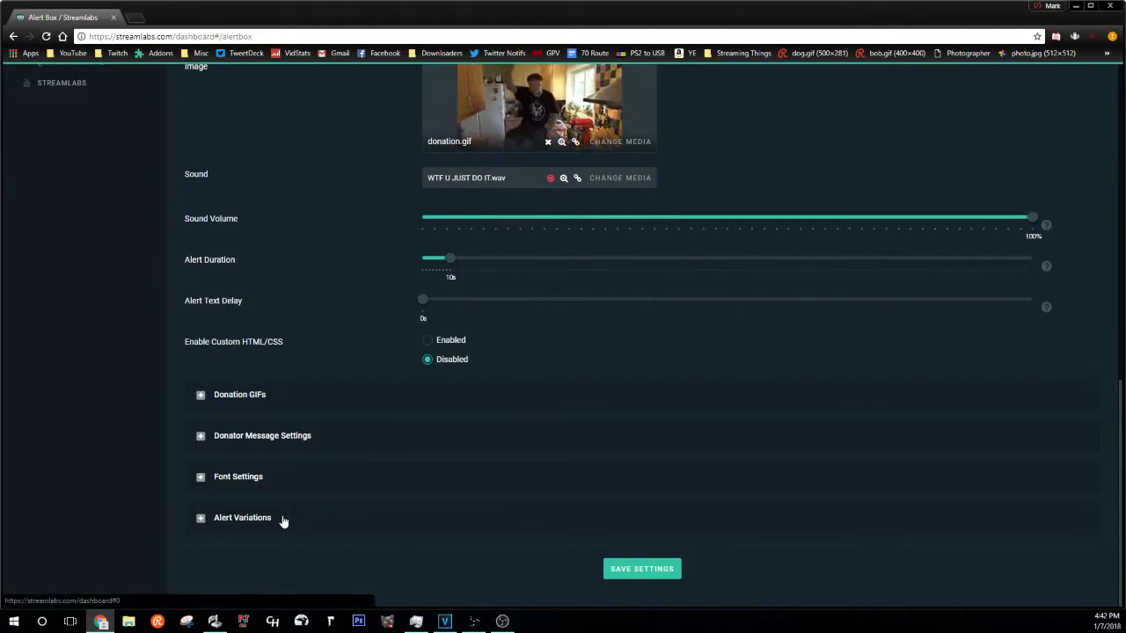
{"action": "scroll", "coordinate": [339, 496], "scroll_direction": "up", "scroll_amount": 10}
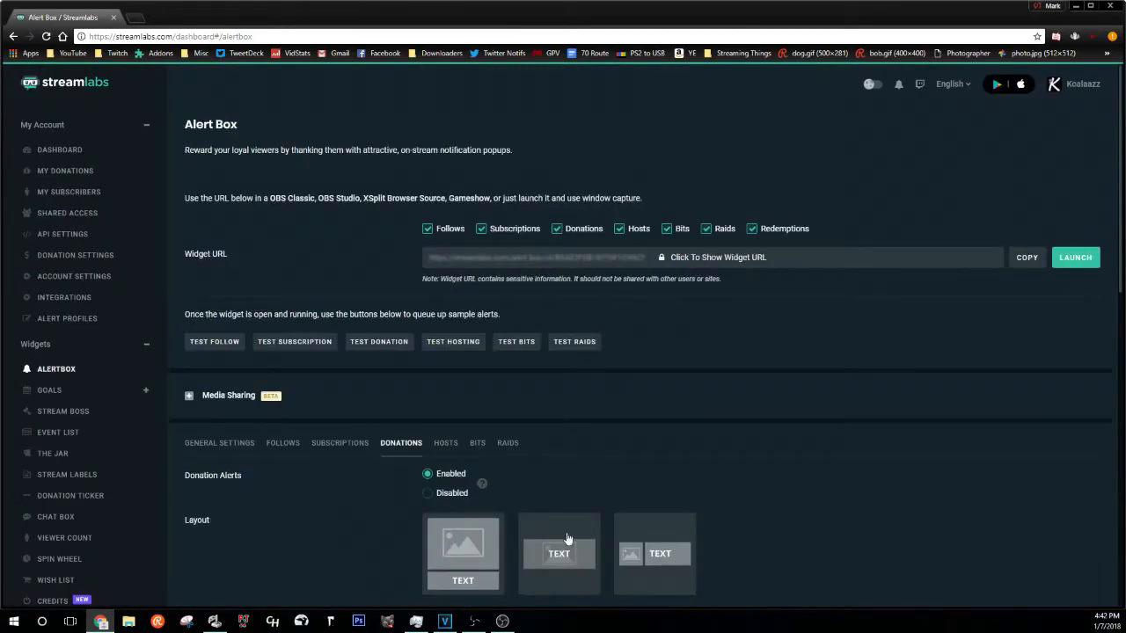
{"action": "left_click", "coordinate": [1026, 259]}
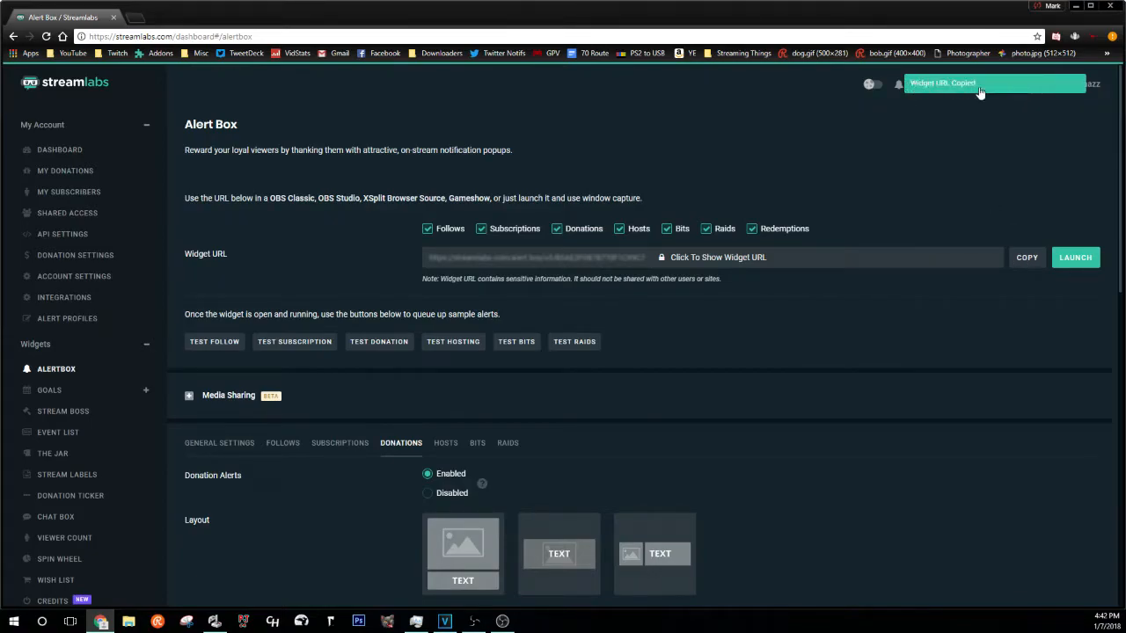
{"action": "left_click", "coordinate": [502, 621]}
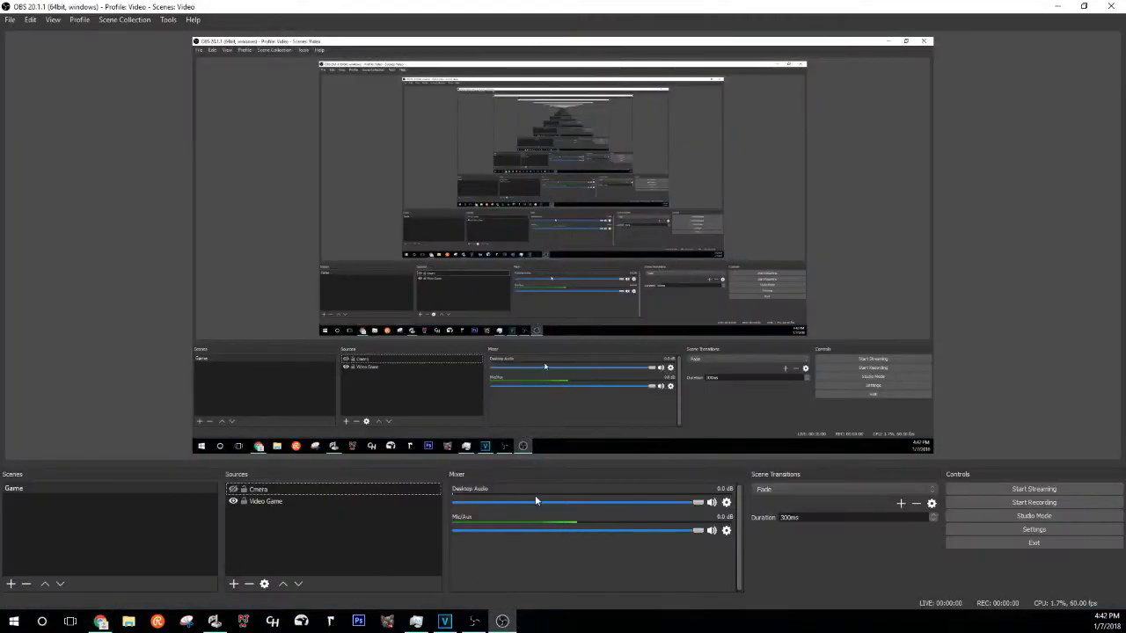
- Add a browser source named 'Alerts' with its default properties
{"action": "left_click", "coordinate": [234, 583]}
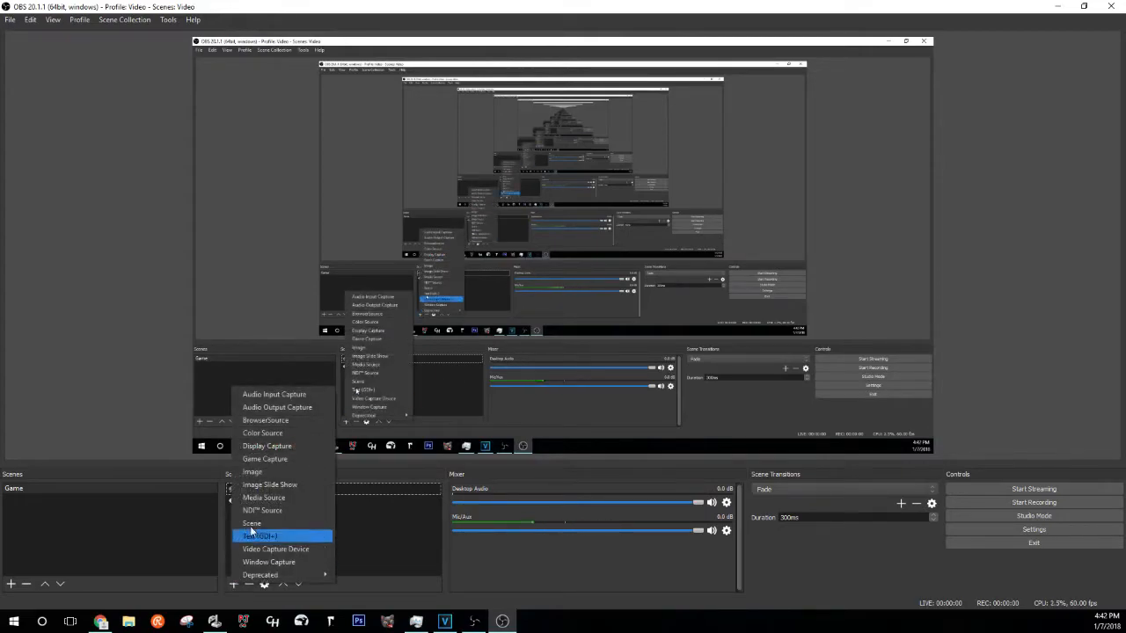
{"action": "left_click", "coordinate": [284, 421]}
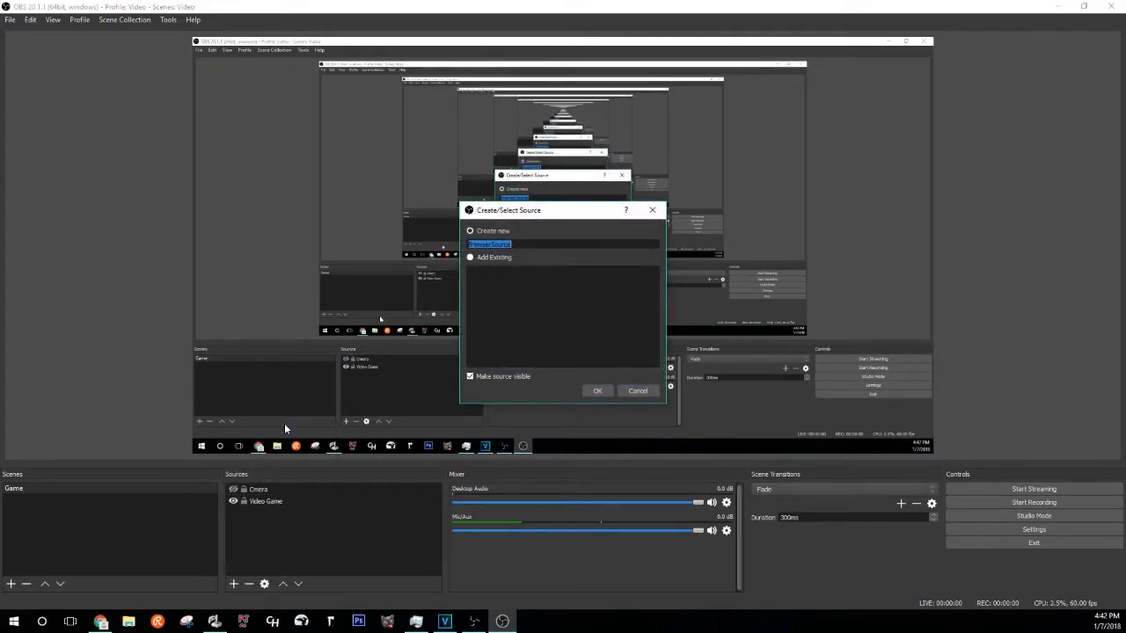
{"action": "type", "text": "Alerts"}
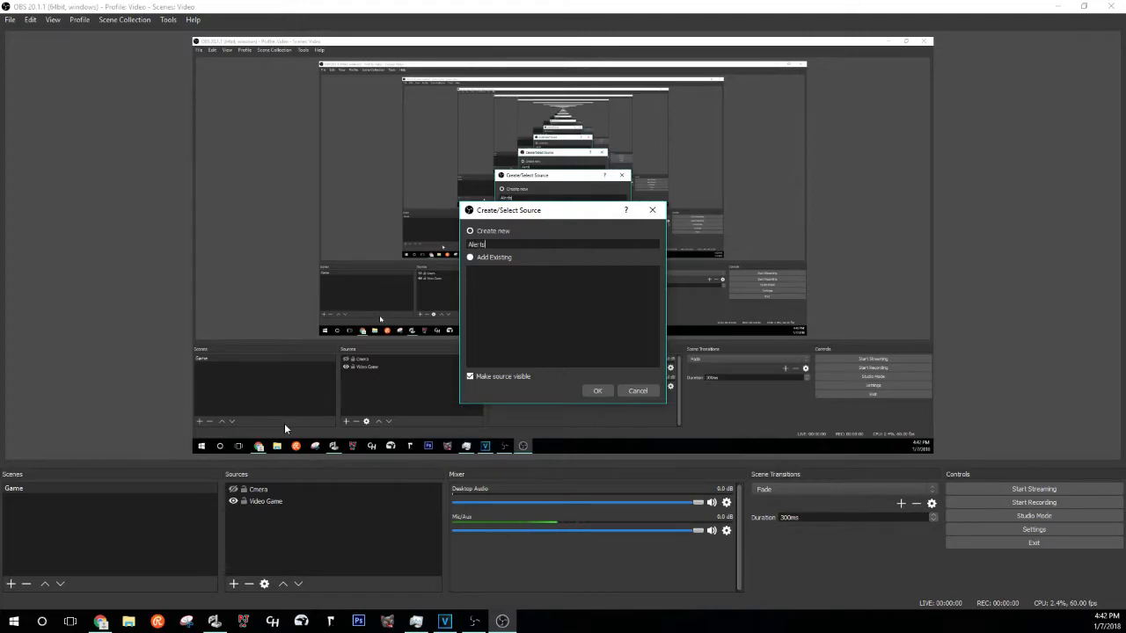
{"action": "key", "text": "Return"}
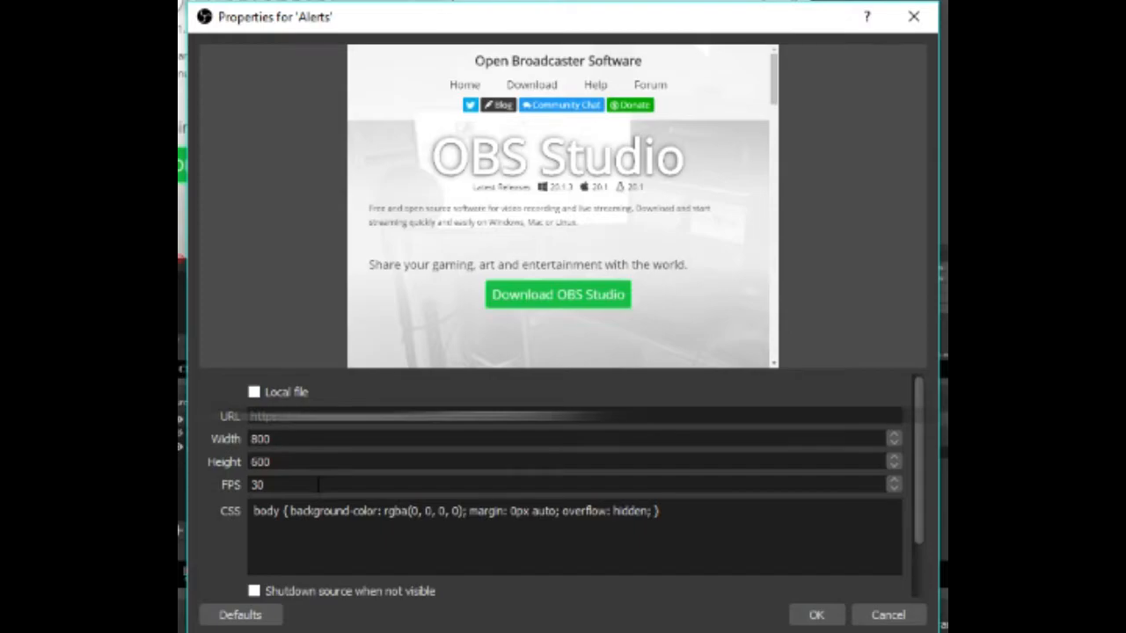
{"action": "left_click", "coordinate": [799, 617]}
- Centre the Alerts source on the canvas and fire a test follow alert
{"action": "right_click", "coordinate": [409, 209]}
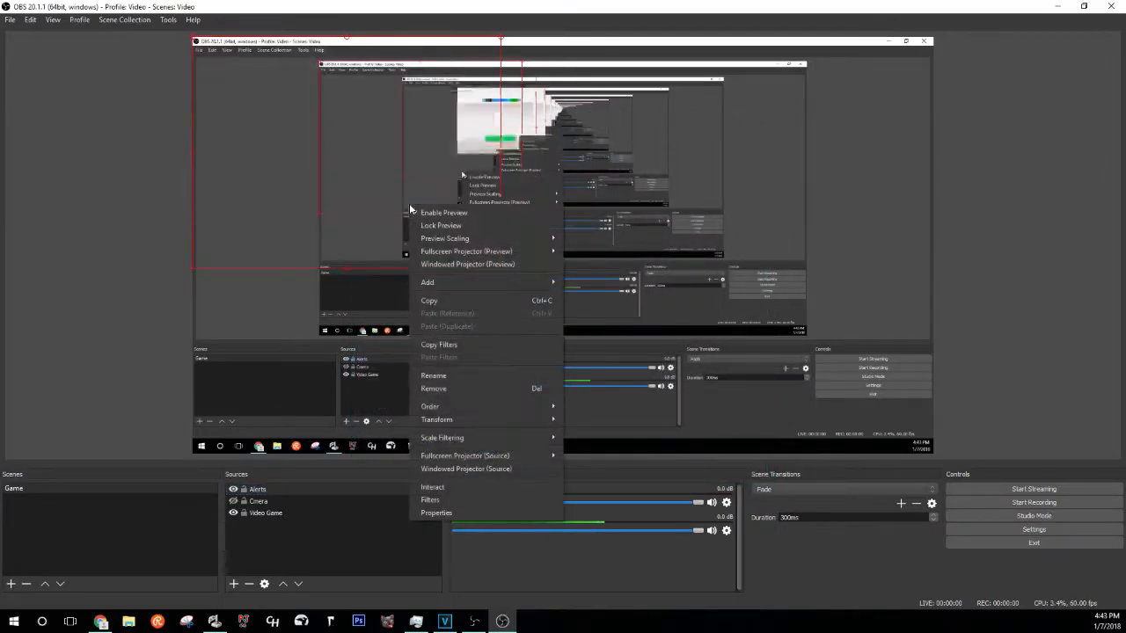
{"action": "mouse_move", "coordinate": [488, 421]}
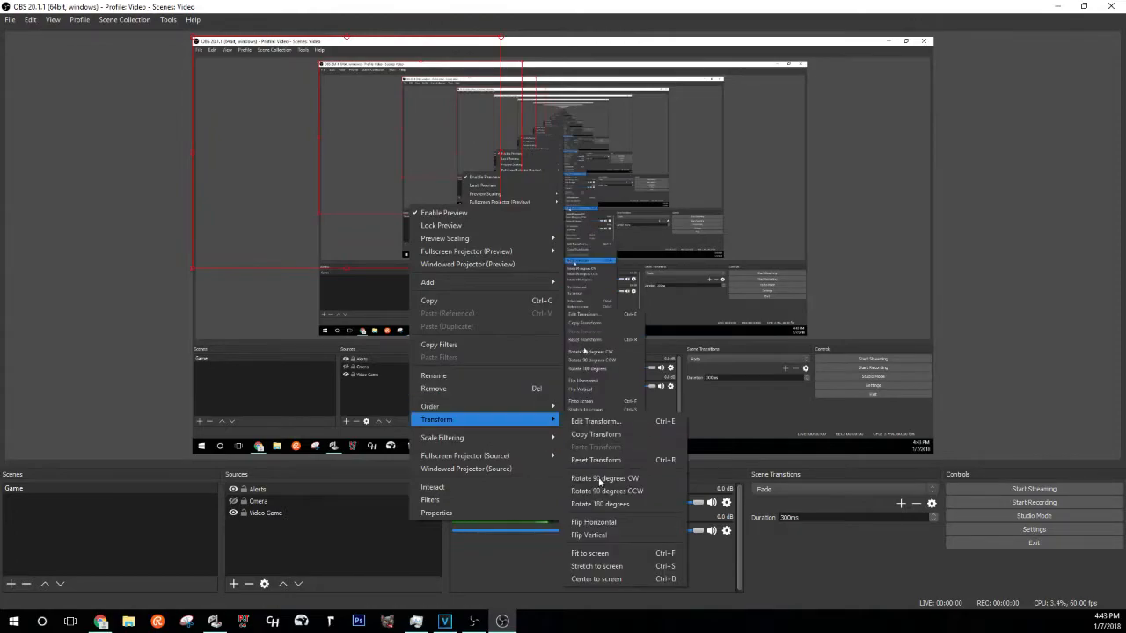
{"action": "left_click", "coordinate": [597, 579]}
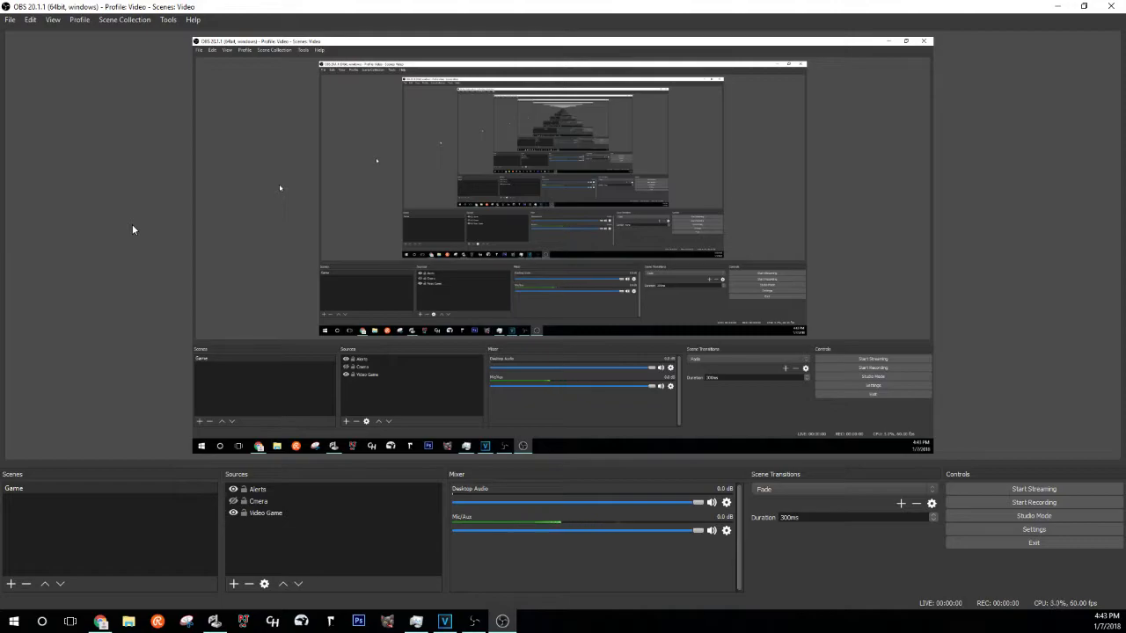
{"action": "key", "text": "alt+Tab"}
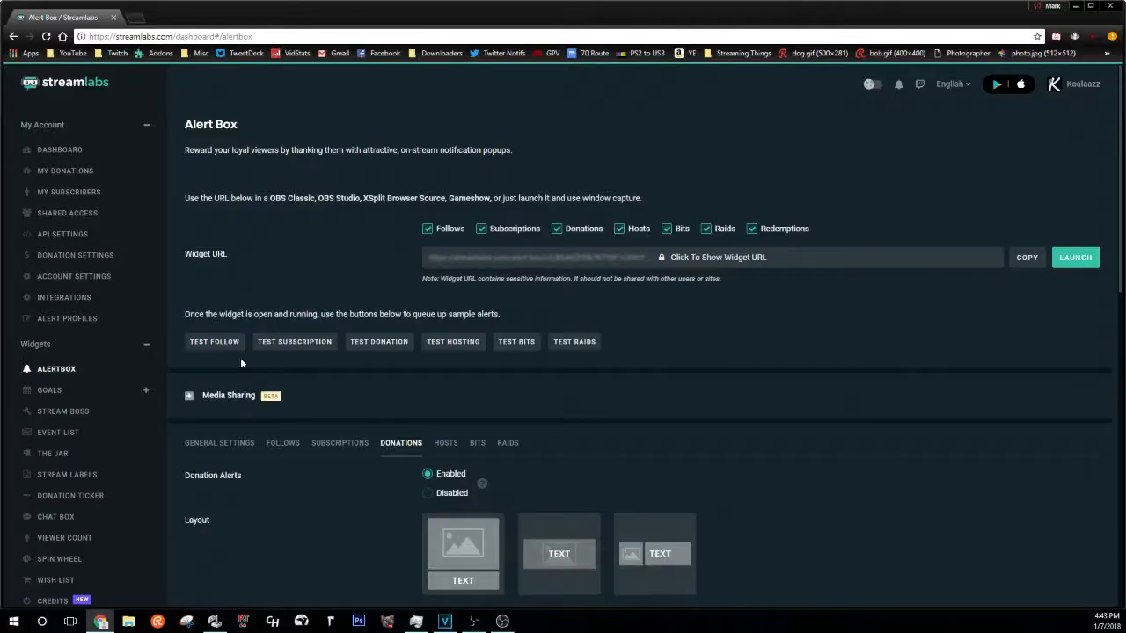
{"action": "key", "text": "alt+Tab"}
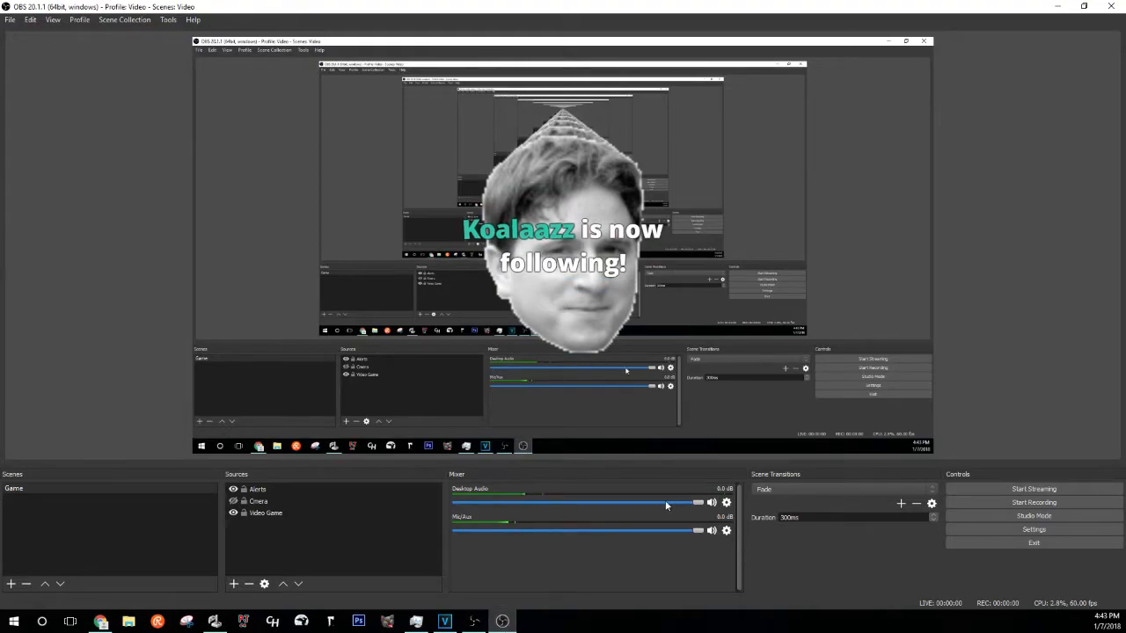
{"action": "key", "text": "alt+Tab"}
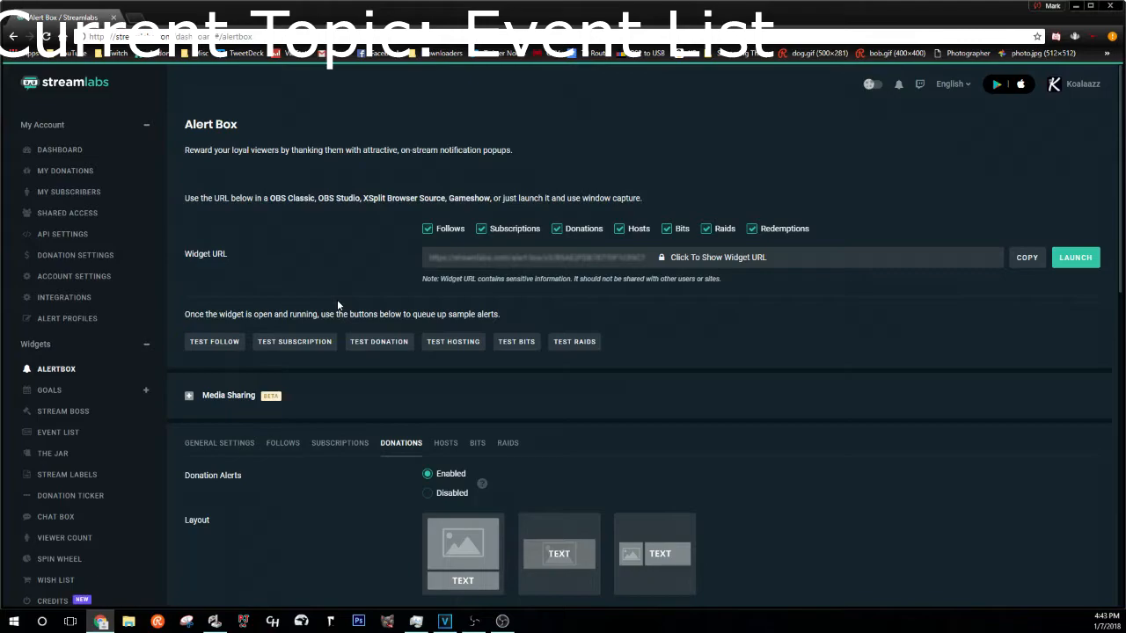
- Try the Carbon, Chevrons and Crisscross Event List themes, then keep Slick
{"action": "left_click", "coordinate": [70, 432]}
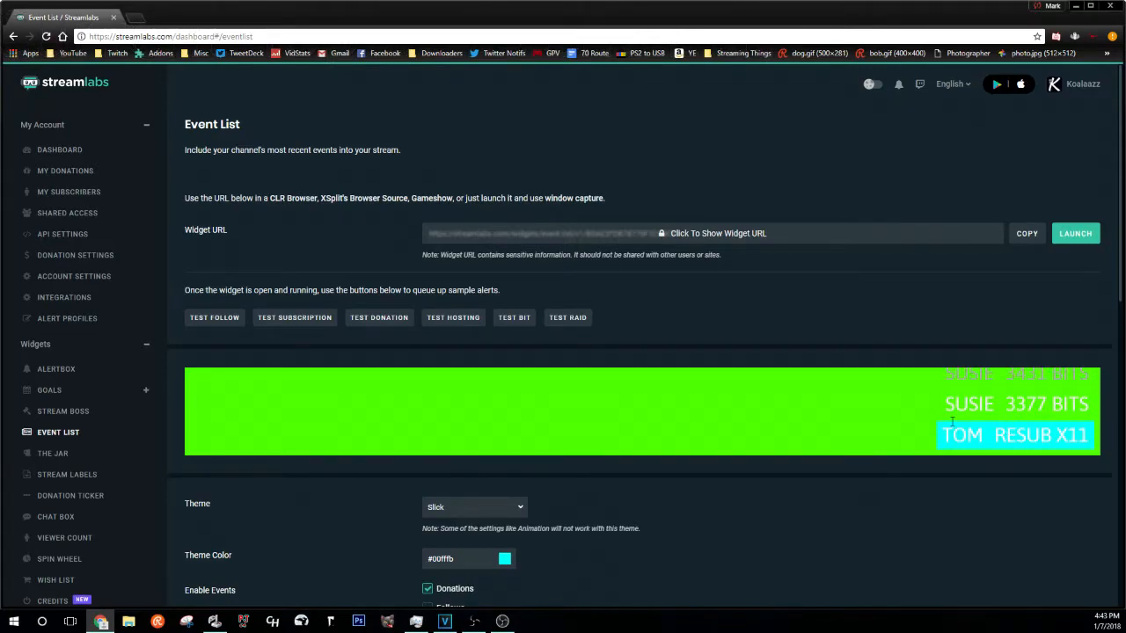
{"action": "scroll", "coordinate": [792, 396], "scroll_direction": "down", "scroll_amount": 1}
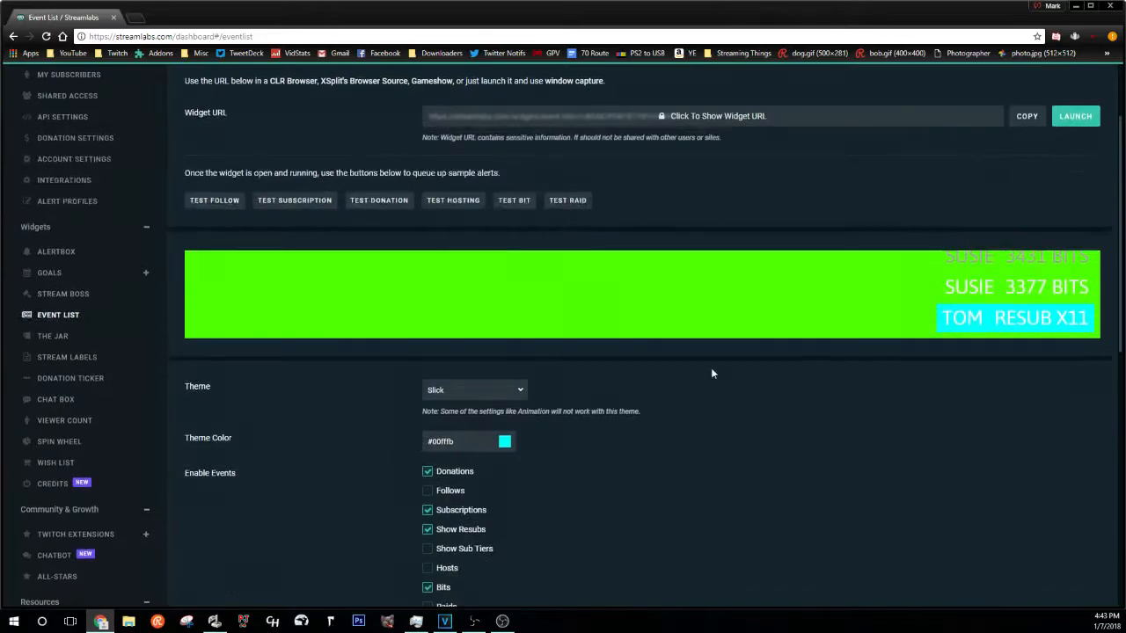
{"action": "left_click", "coordinate": [520, 392]}
{"action": "left_click", "coordinate": [497, 446]}
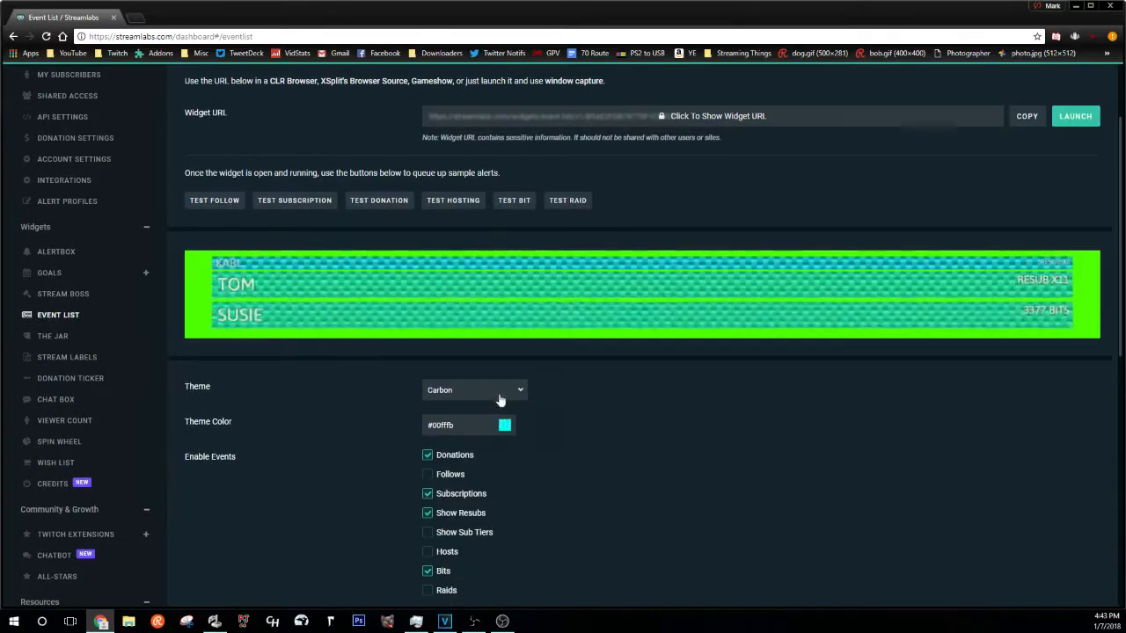
{"action": "left_click", "coordinate": [498, 393]}
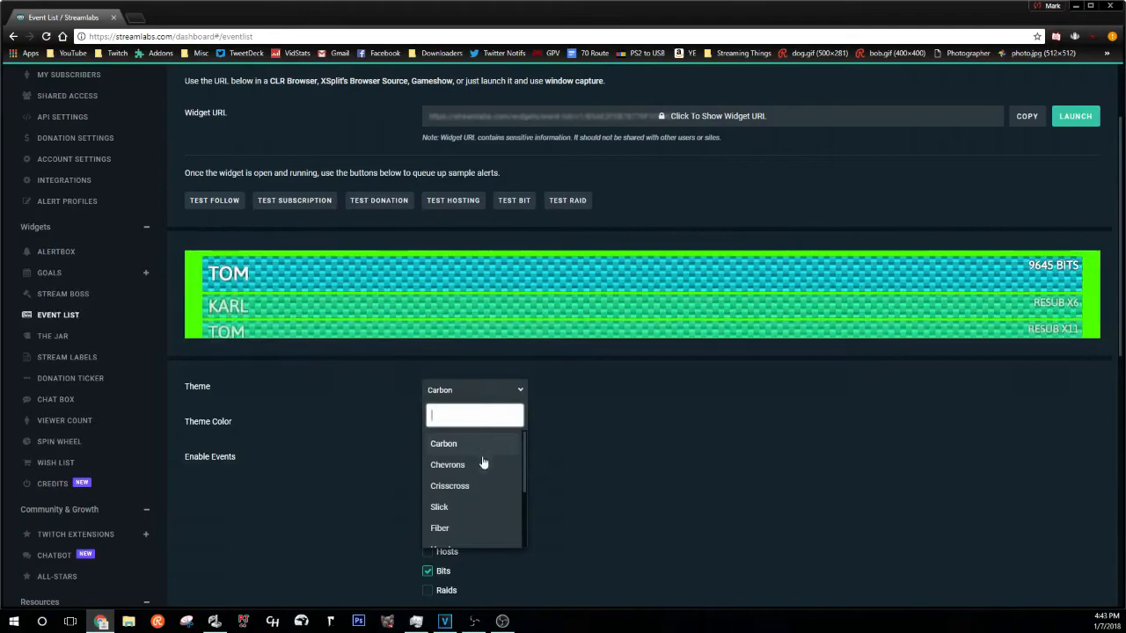
{"action": "left_click", "coordinate": [476, 468]}
{"action": "left_click", "coordinate": [503, 395]}
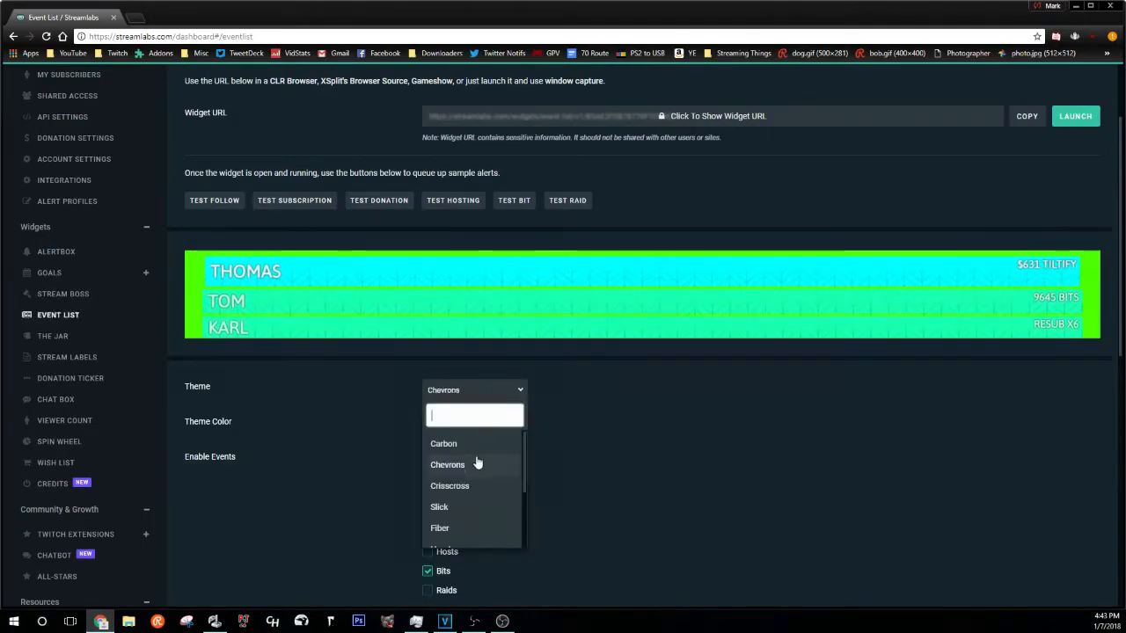
{"action": "left_click", "coordinate": [480, 489]}
{"action": "left_click", "coordinate": [491, 396]}
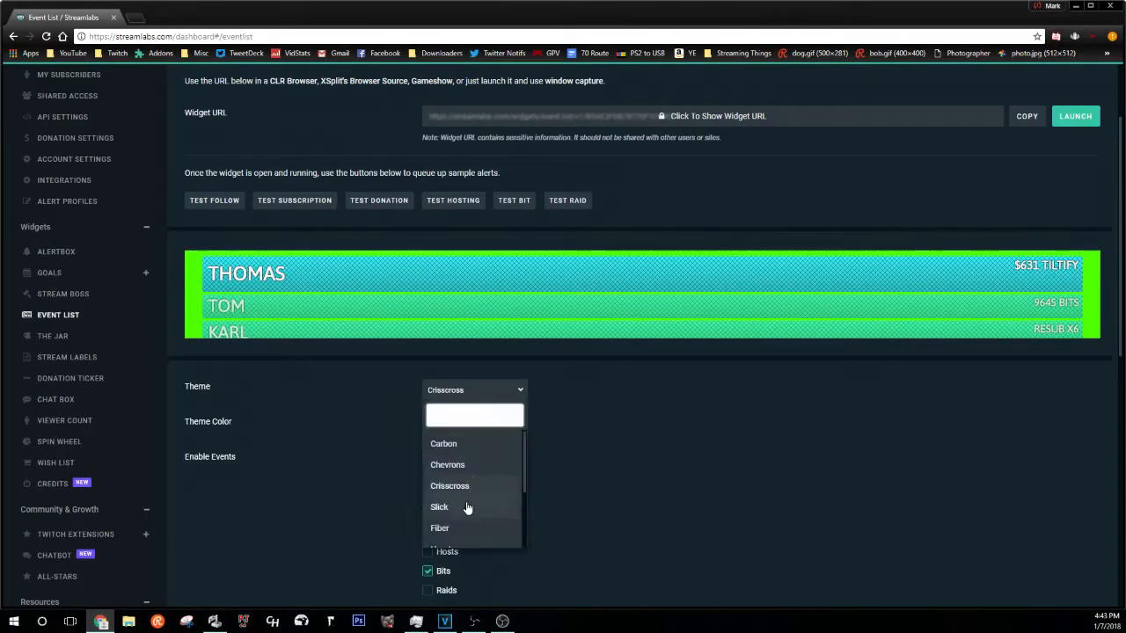
{"action": "left_click", "coordinate": [469, 506]}
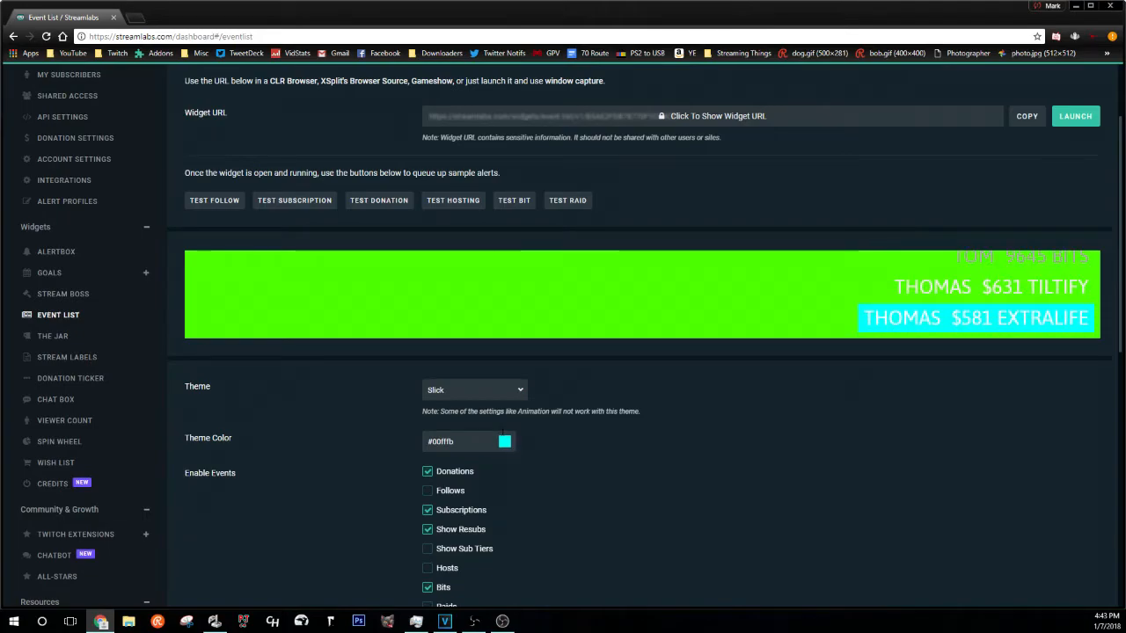
- Enable Follows, Hosts, Raids and Show Sub Tiers in the Event List
{"action": "scroll", "coordinate": [505, 451], "scroll_direction": "down", "scroll_amount": 2}
{"action": "left_click", "coordinate": [428, 315]}
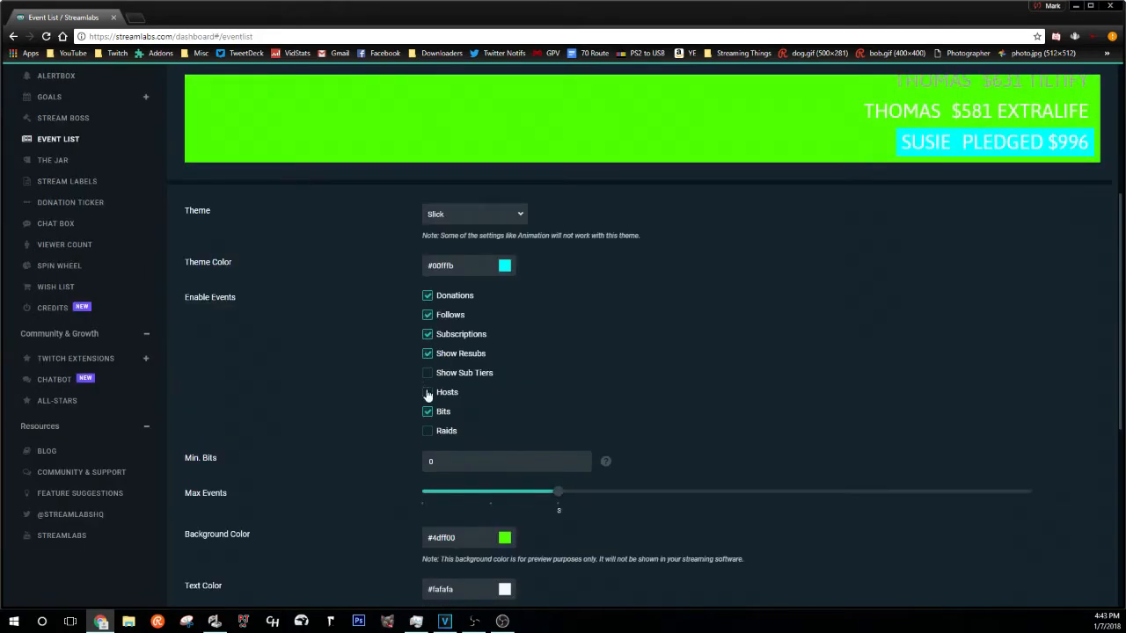
{"action": "left_click", "coordinate": [428, 394]}
{"action": "left_click", "coordinate": [427, 450]}
{"action": "left_click", "coordinate": [429, 375]}
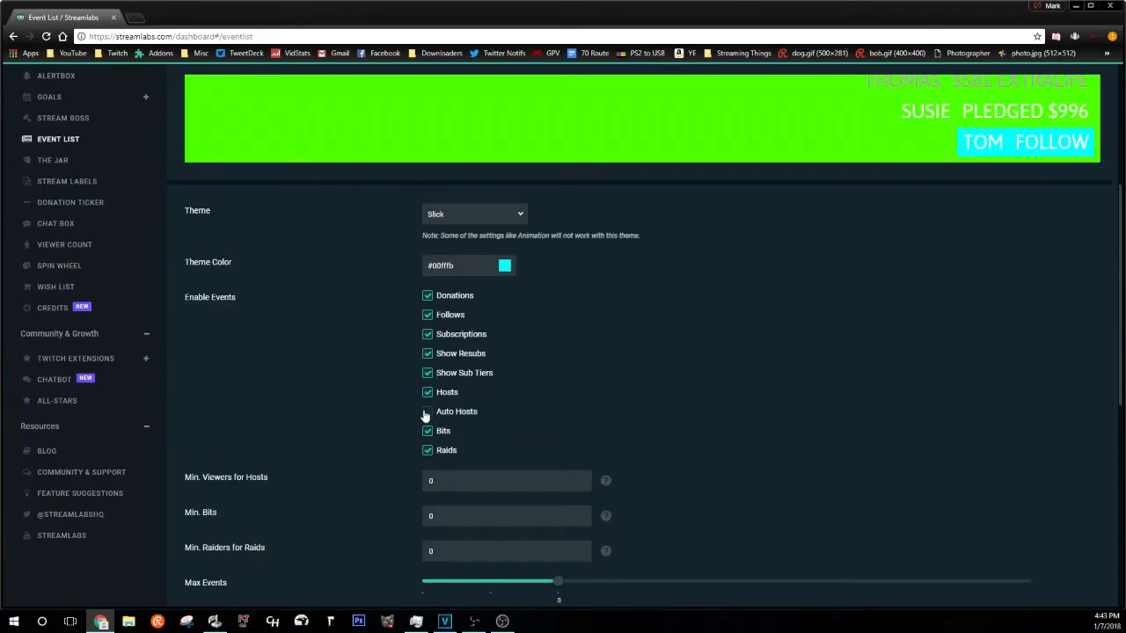
{"action": "scroll", "coordinate": [554, 323], "scroll_direction": "down", "scroll_amount": 1}
{"action": "scroll", "coordinate": [547, 326], "scroll_direction": "down", "scroll_amount": 1}
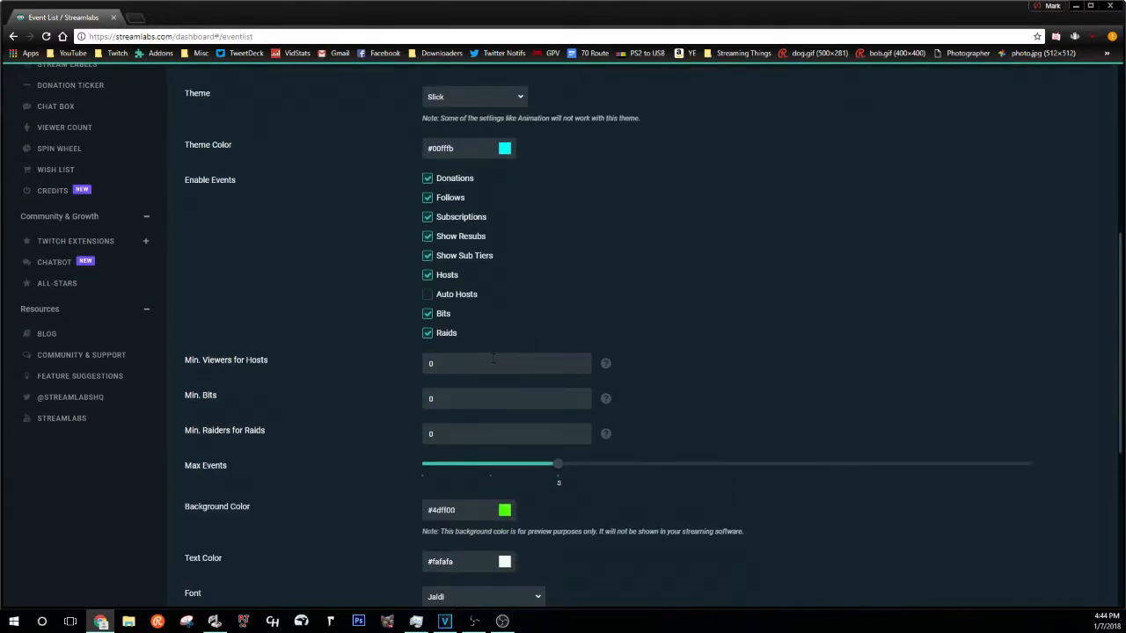
{"action": "scroll", "coordinate": [489, 398], "scroll_direction": "down", "scroll_amount": 2}
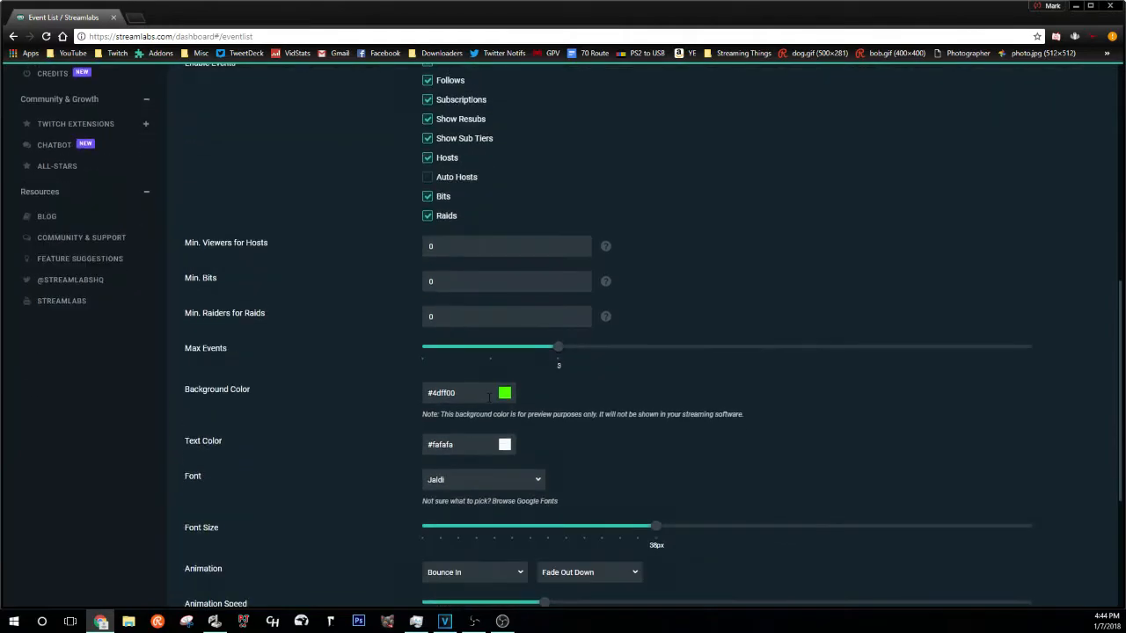
{"action": "scroll", "coordinate": [489, 398], "scroll_direction": "down", "scroll_amount": 5}
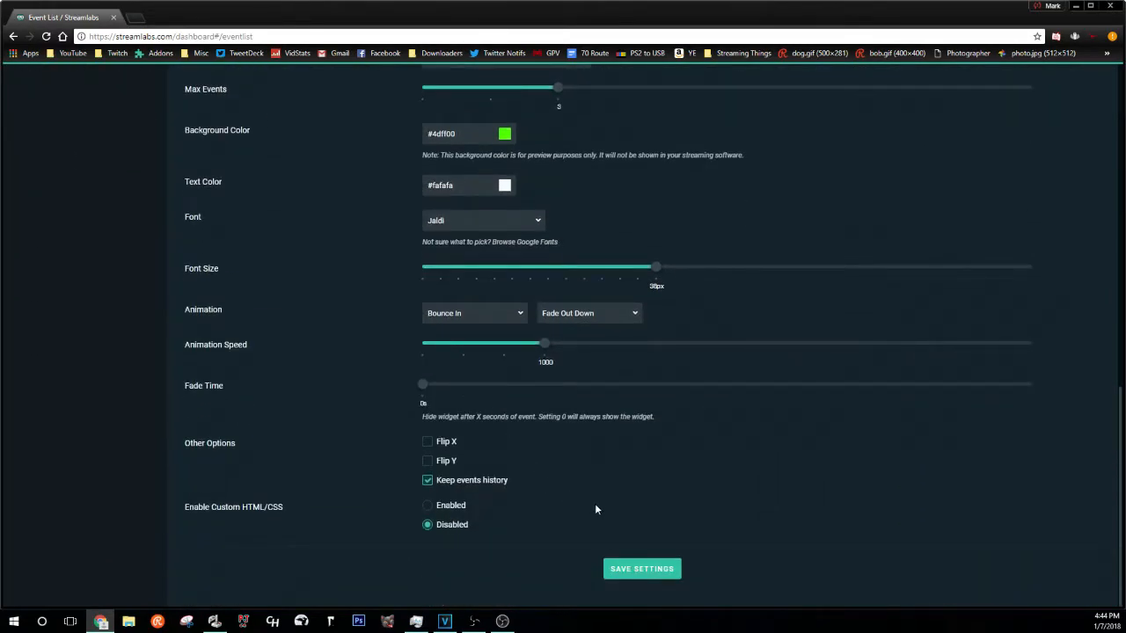
- Save the Event List settings and copy its widget URL
{"action": "left_click", "coordinate": [642, 567]}
{"action": "left_click", "coordinate": [1019, 209]}
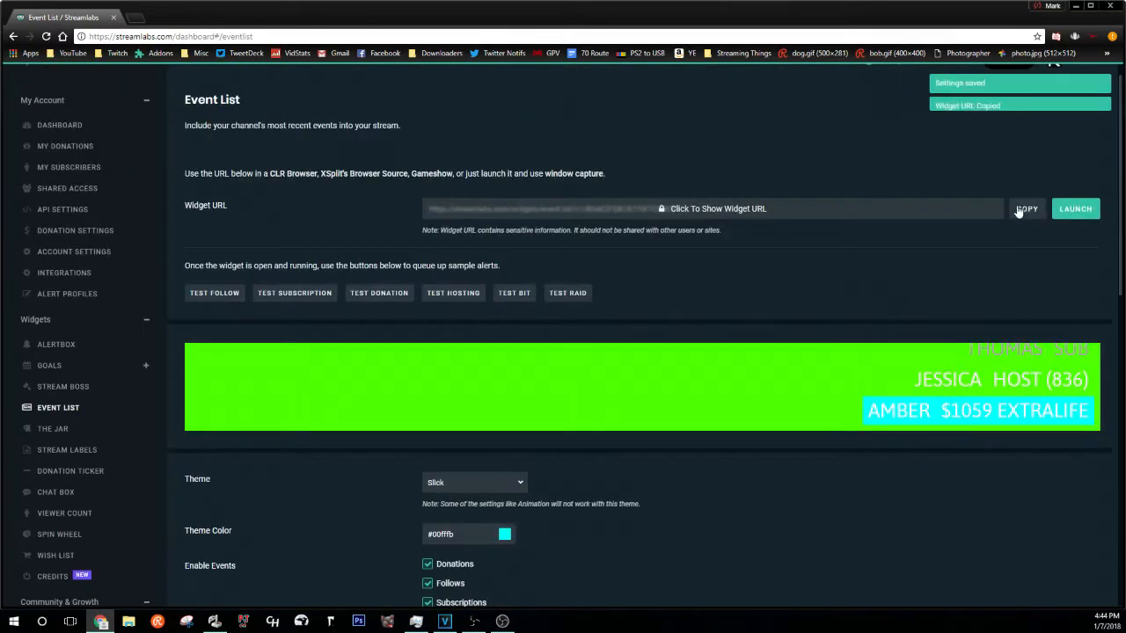
{"action": "left_click", "coordinate": [502, 623]}
{"action": "left_click", "coordinate": [236, 584]}
{"action": "left_click", "coordinate": [278, 423]}
- Create the 'Event List' browser source from the pasted URL at 20 FPS, placed top-right
{"action": "type", "text": "Event List"}
{"action": "key", "text": "Return"}
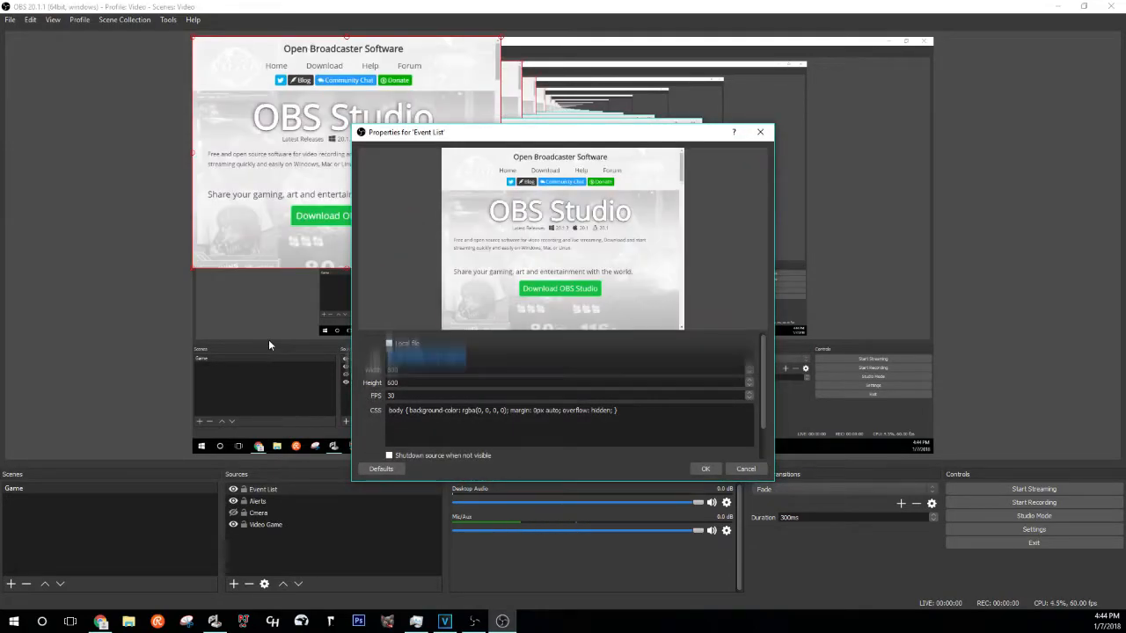
{"action": "key", "text": "ctrl+v"}
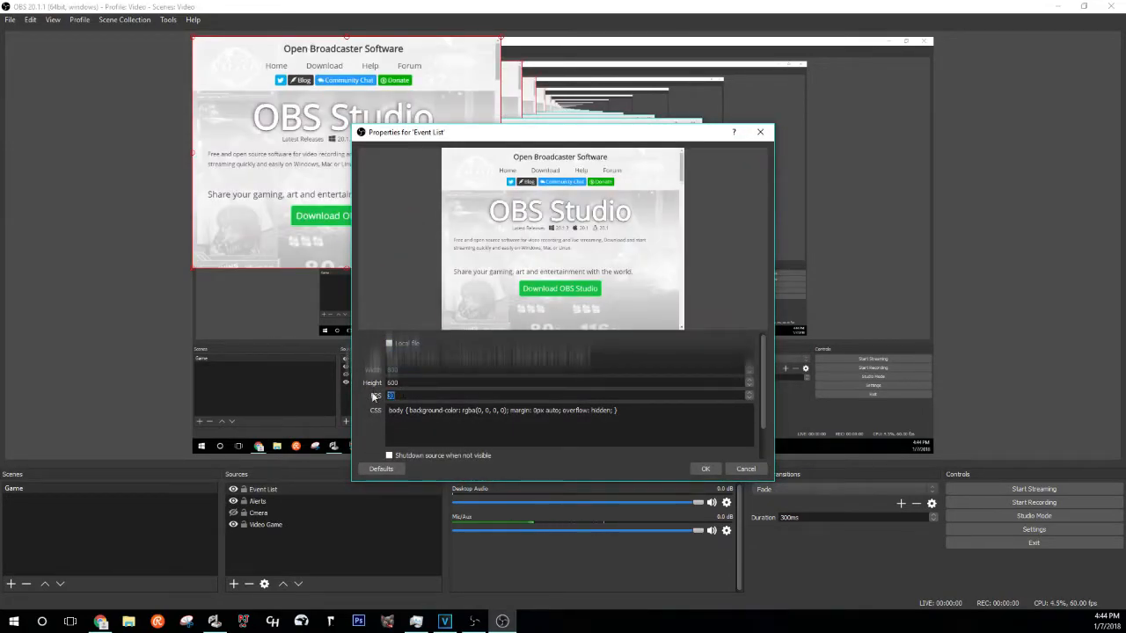
{"action": "type", "text": "20"}
{"action": "key", "text": "Return"}
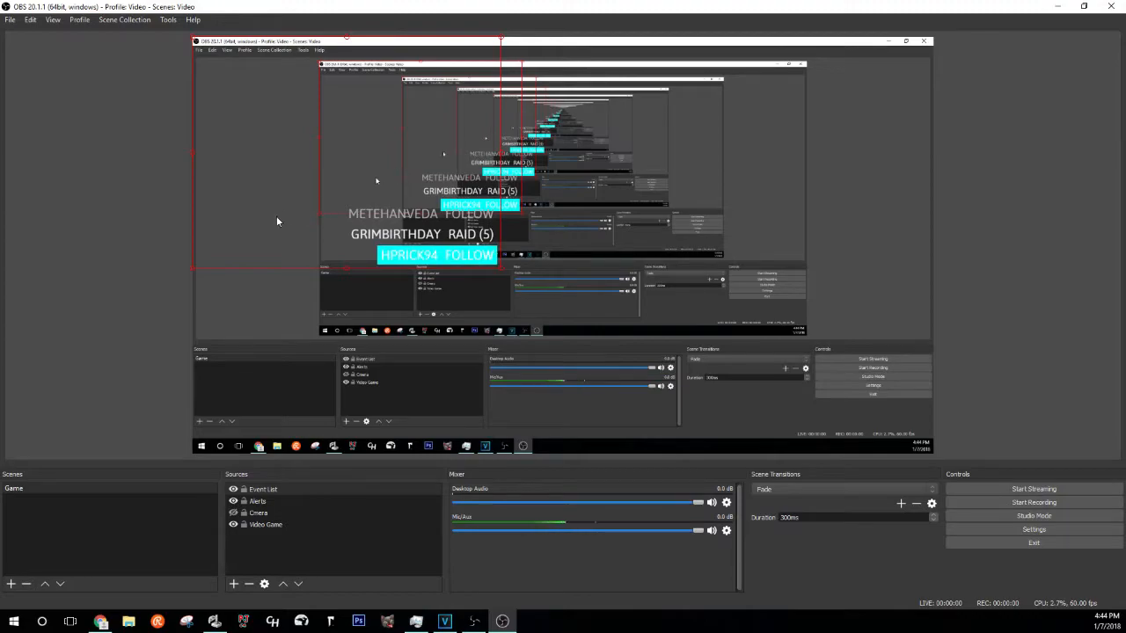
{"action": "left_click_drag", "start_coordinate": [264, 245], "coordinate": [701, 82]}
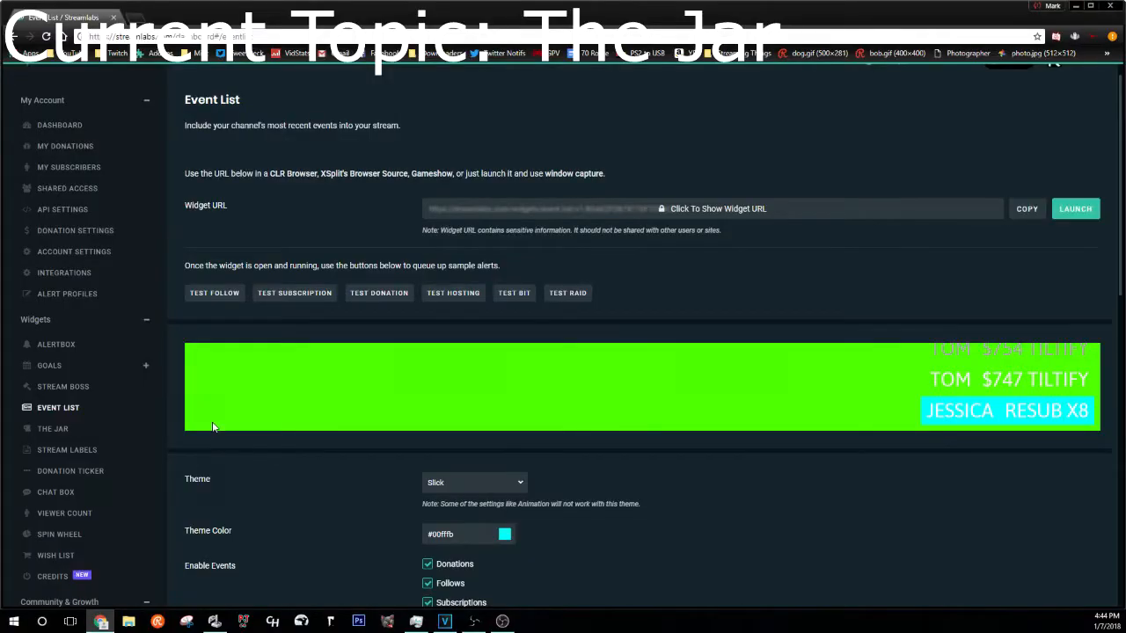
- Enable Twitch Follows in the Tip Jar widget and copy its widget URL
{"action": "left_click", "coordinate": [146, 431]}
{"action": "left_click", "coordinate": [429, 367]}
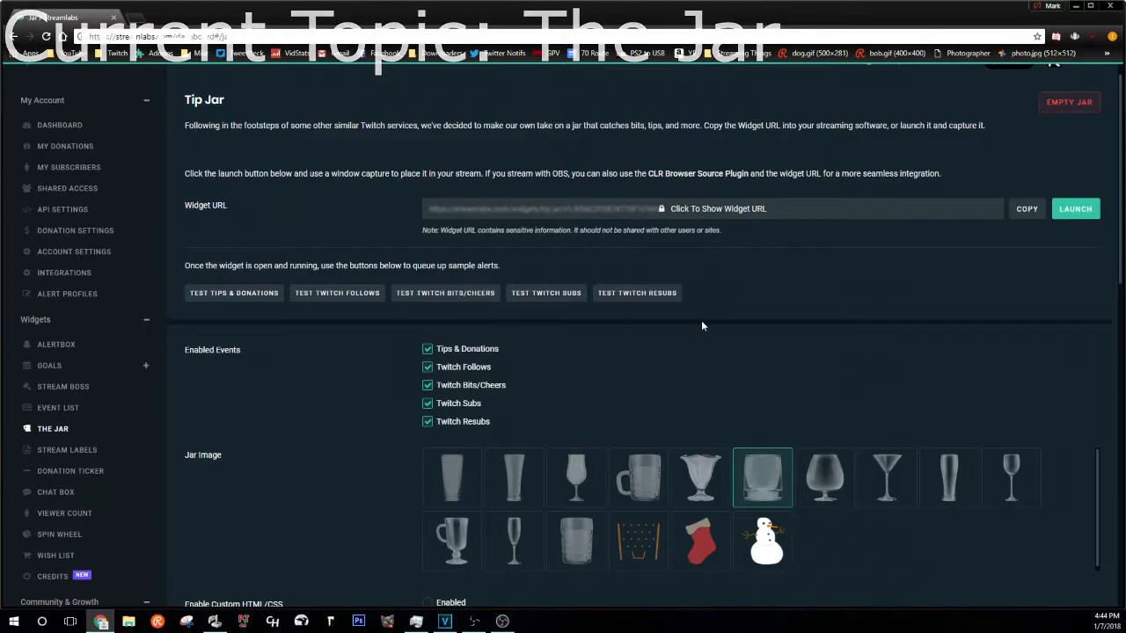
{"action": "scroll", "coordinate": [701, 320], "scroll_direction": "down", "scroll_amount": 2}
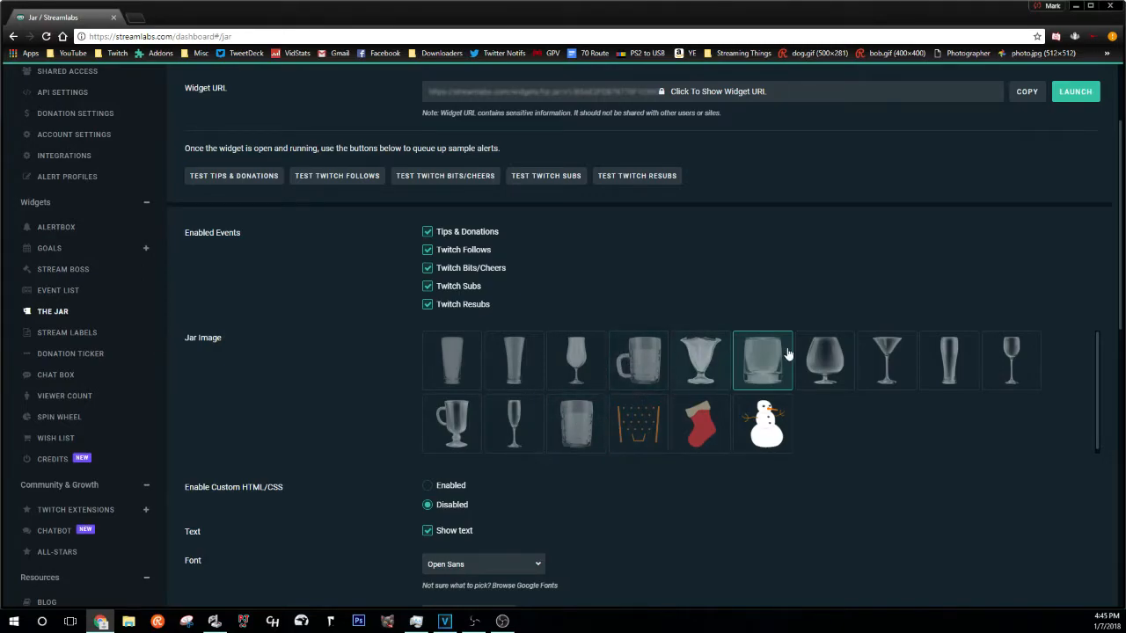
{"action": "scroll", "coordinate": [558, 259], "scroll_direction": "up", "scroll_amount": 2}
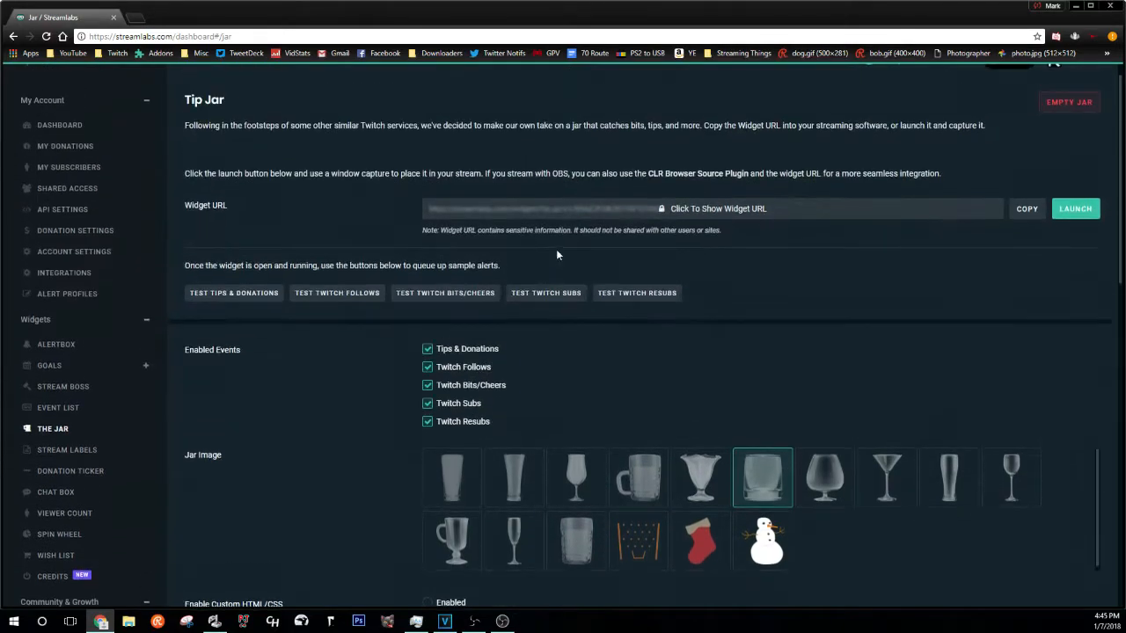
{"action": "left_click", "coordinate": [1026, 211]}
- Add a 'Jar' browser source with the pasted tip jar URL at 10 FPS
{"action": "left_click", "coordinate": [503, 621]}
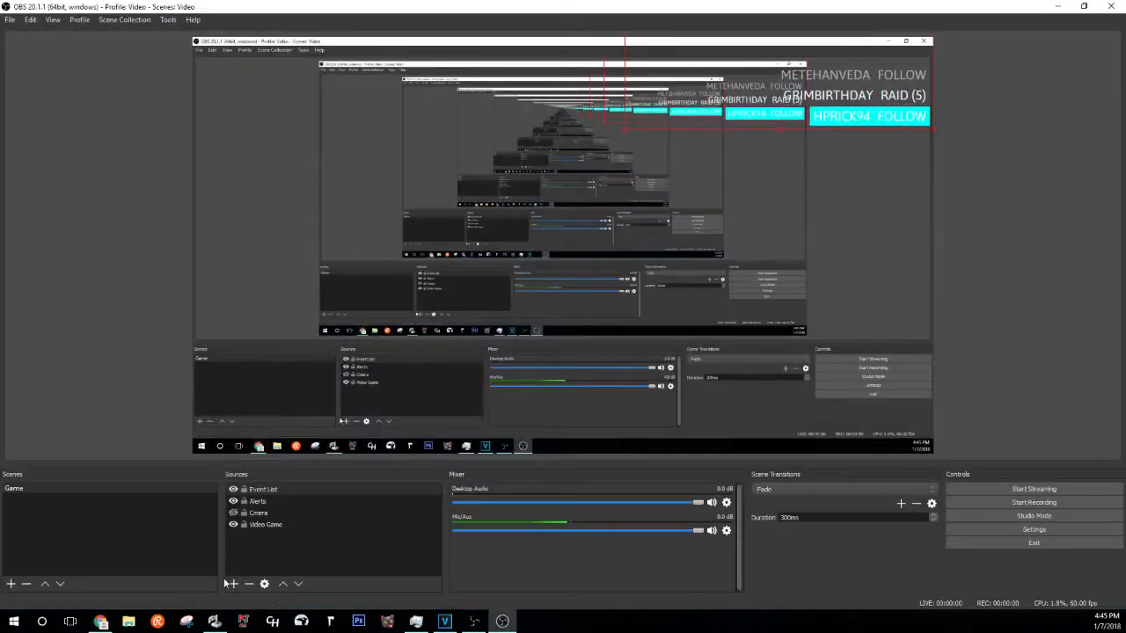
{"action": "left_click", "coordinate": [233, 584]}
{"action": "left_click", "coordinate": [273, 422]}
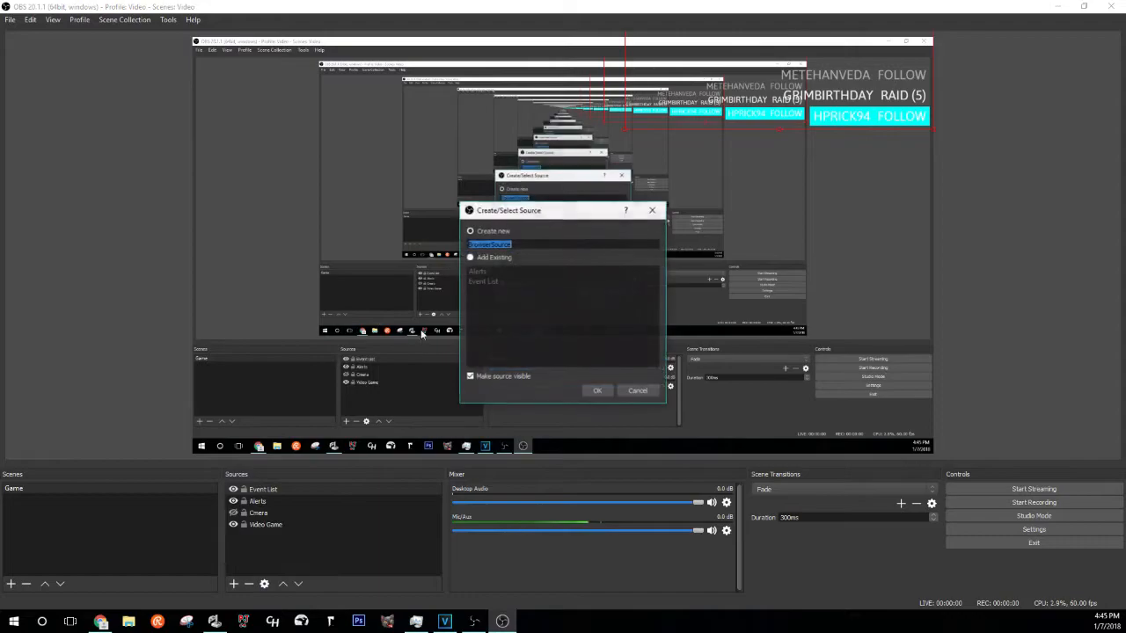
{"action": "type", "text": "Jar"}
{"action": "key", "text": "Return"}
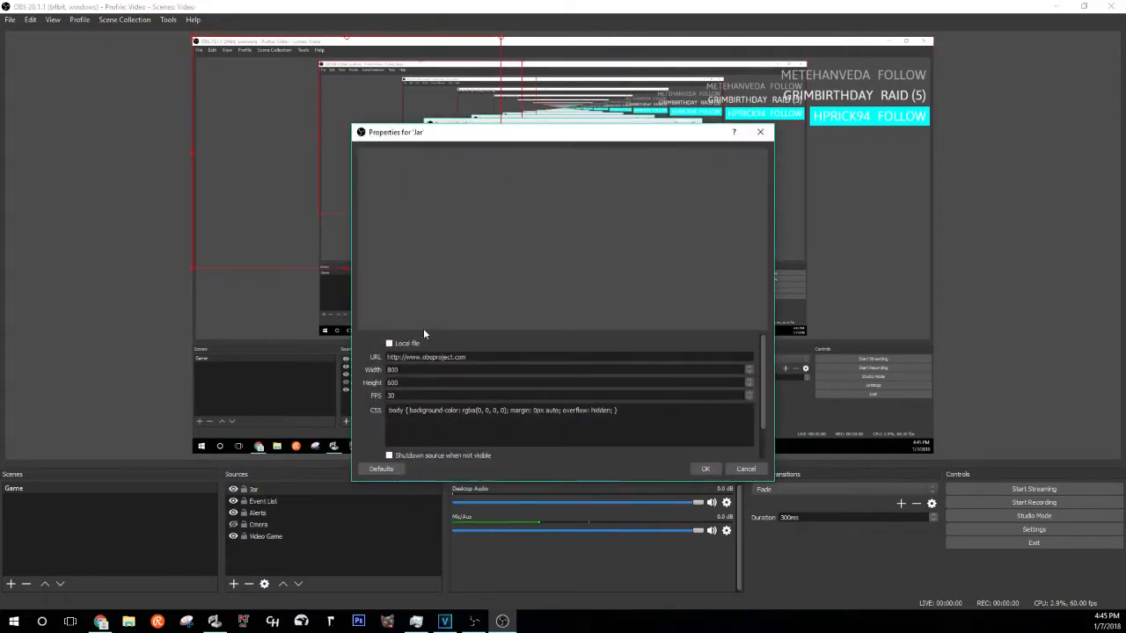
{"action": "left_click_drag", "start_coordinate": [388, 357], "coordinate": [479, 358]}
{"action": "key", "text": "ctrl+v"}
{"action": "key", "text": "BackSpace"}
{"action": "key", "text": "BackSpace"}
{"action": "type", "text": "10"}
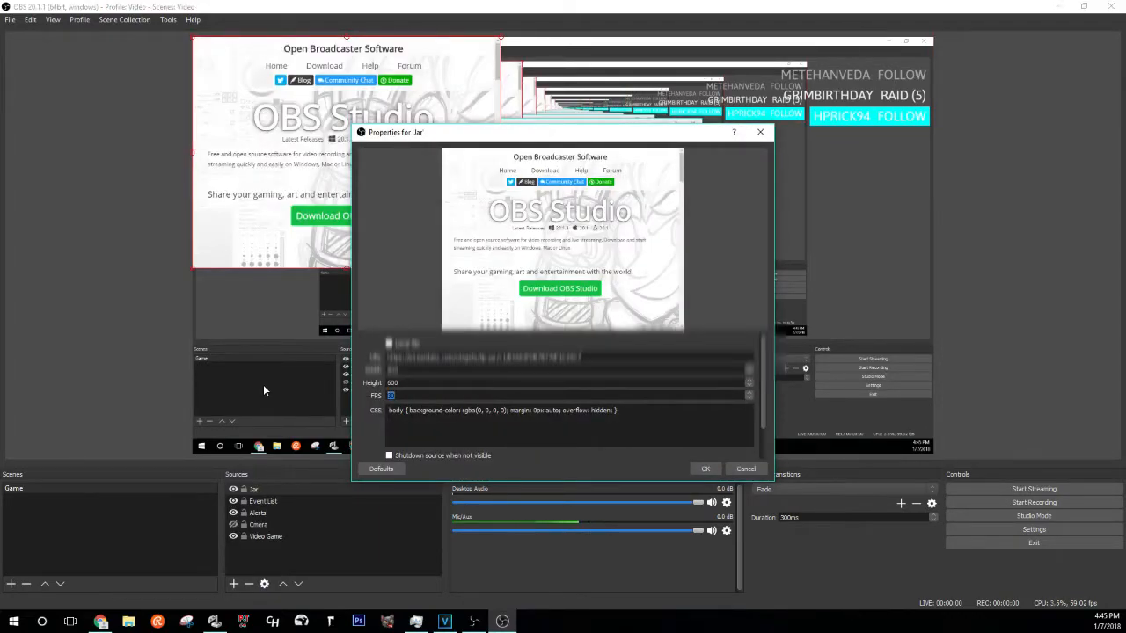
{"action": "key", "text": "Return"}
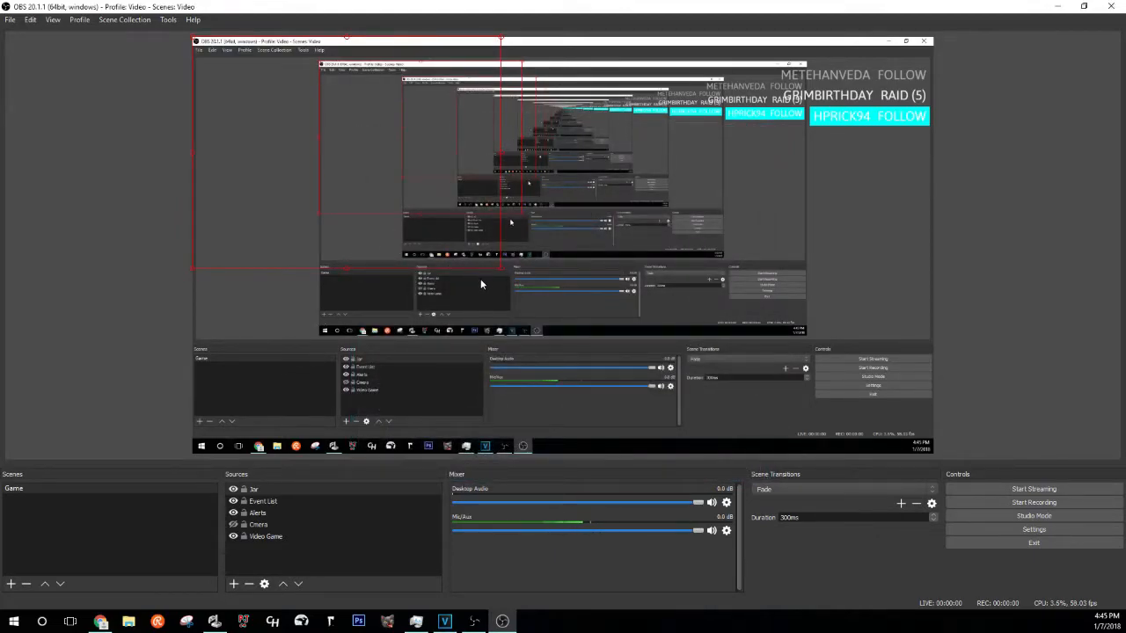
- Unhide the Cmera webcam and position the Jar overlay over it in the bottom-left
{"action": "left_click", "coordinate": [231, 526]}
{"action": "left_click", "coordinate": [233, 526]}
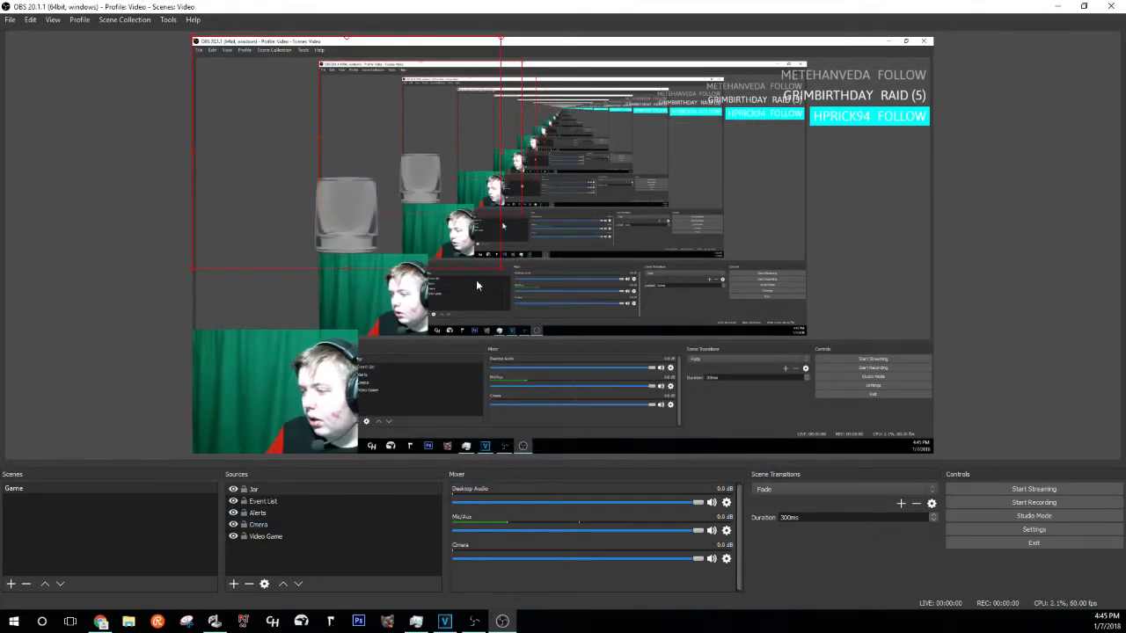
{"action": "left_click_drag", "start_coordinate": [319, 141], "coordinate": [508, 323]}
{"action": "left_click_drag", "start_coordinate": [413, 419], "coordinate": [384, 416]}
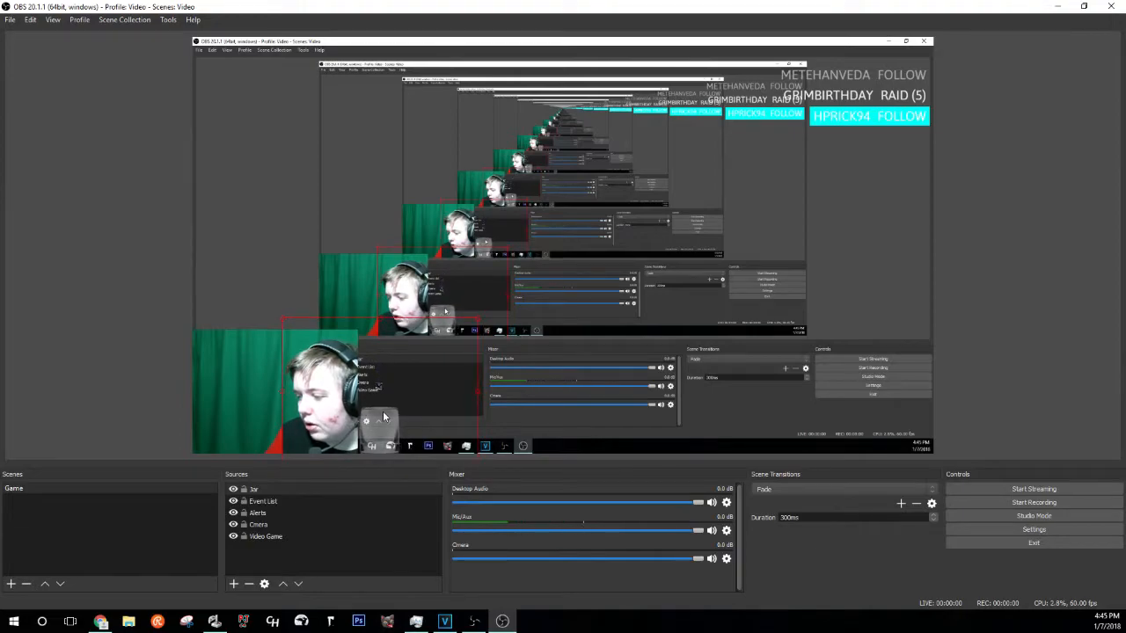
{"action": "left_click", "coordinate": [126, 276]}
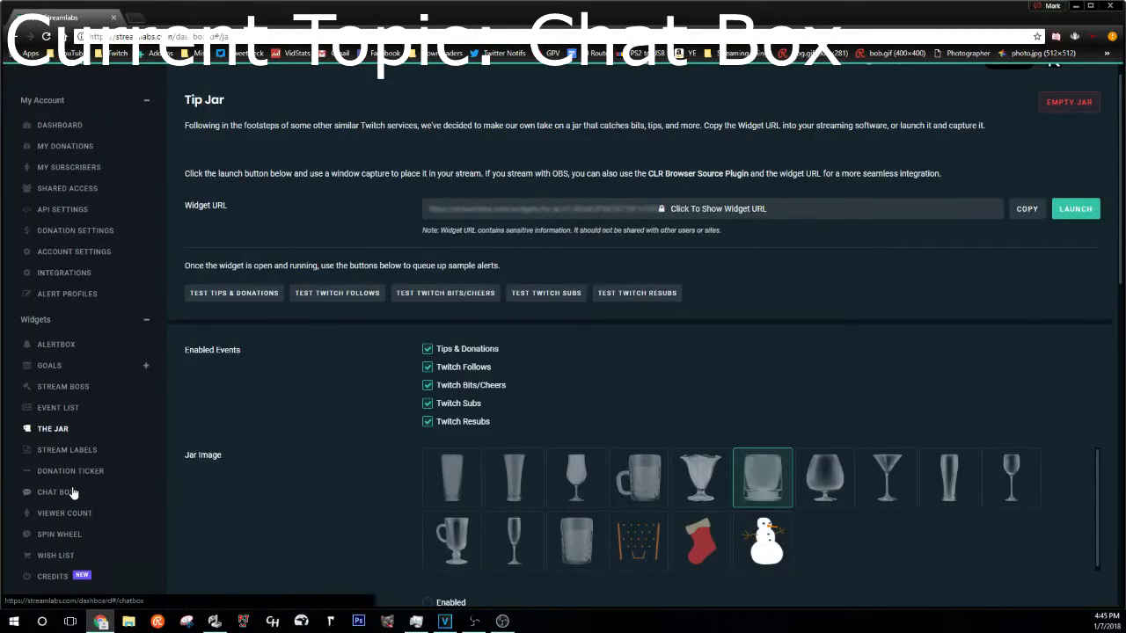
{"action": "left_click", "coordinate": [73, 492]}
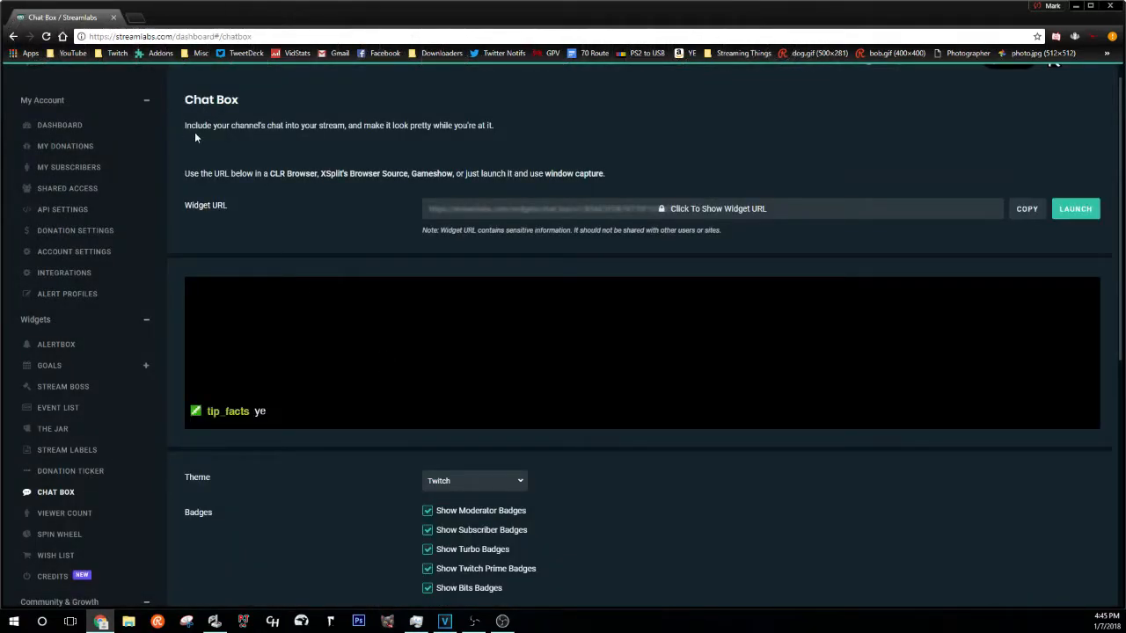
- Preview the Chunky, Old School, Twitch and Boxed Chat Box themes
{"action": "left_click_drag", "start_coordinate": [197, 126], "coordinate": [444, 127]}
{"action": "left_click", "coordinate": [444, 134]}
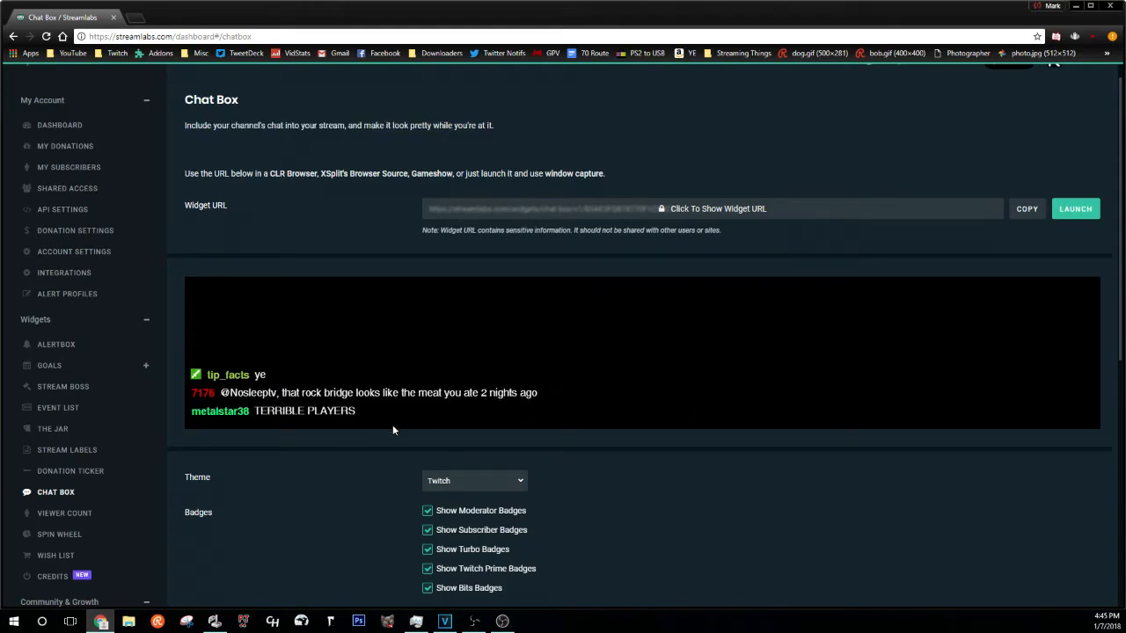
{"action": "scroll", "coordinate": [483, 484], "scroll_direction": "down", "scroll_amount": 3}
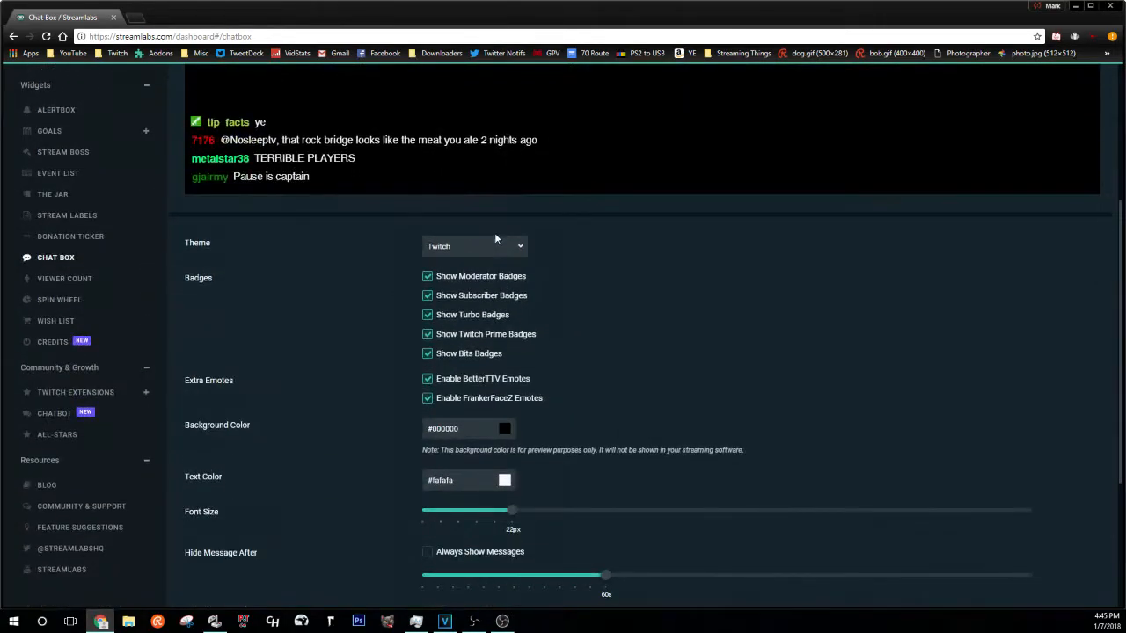
{"action": "left_click", "coordinate": [504, 252]}
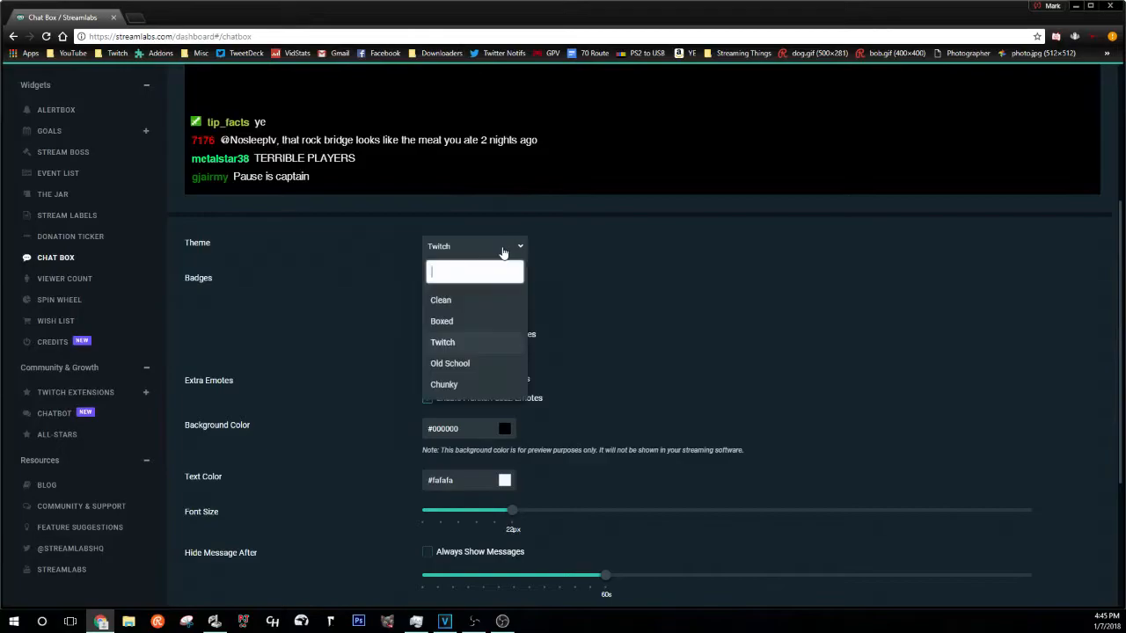
{"action": "left_click", "coordinate": [473, 384]}
{"action": "left_click", "coordinate": [469, 248]}
{"action": "left_click", "coordinate": [460, 368]}
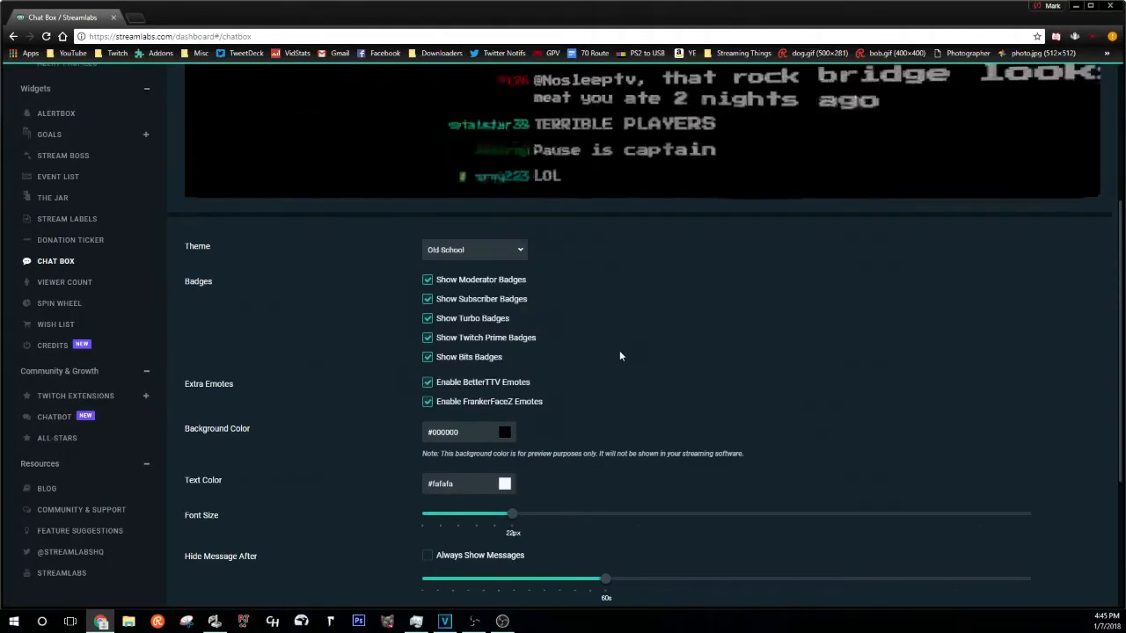
{"action": "scroll", "coordinate": [529, 367], "scroll_direction": "up", "scroll_amount": 1}
{"action": "left_click", "coordinate": [523, 366]}
{"action": "left_click", "coordinate": [470, 459]}
{"action": "left_click", "coordinate": [476, 364]}
{"action": "left_click", "coordinate": [504, 436]}
{"action": "left_click", "coordinate": [489, 368]}
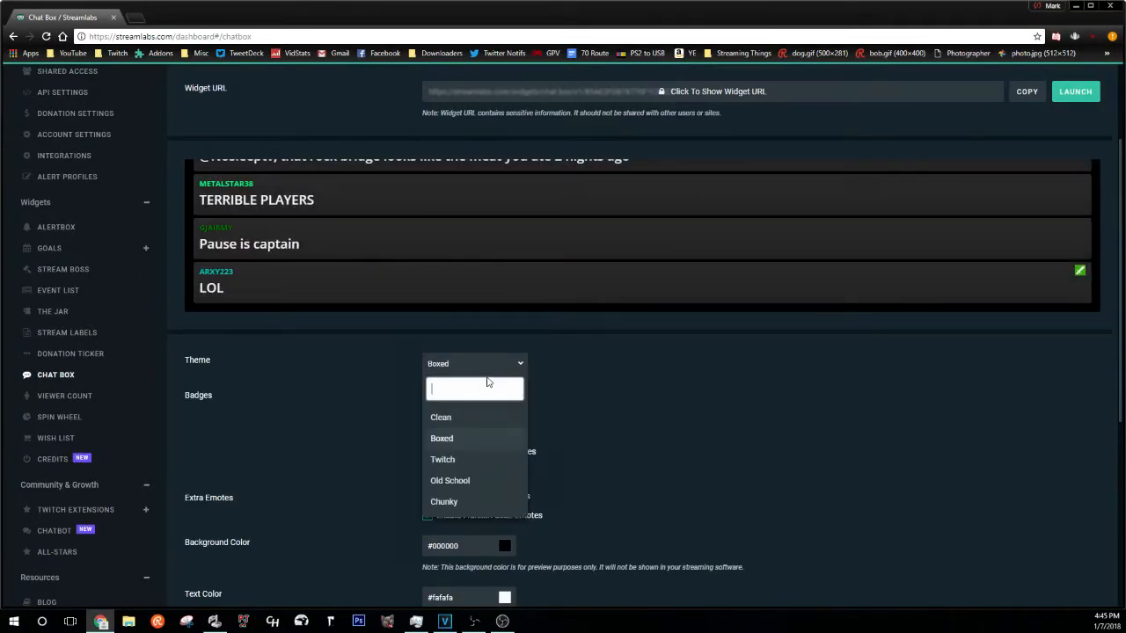
{"action": "left_click", "coordinate": [617, 418]}
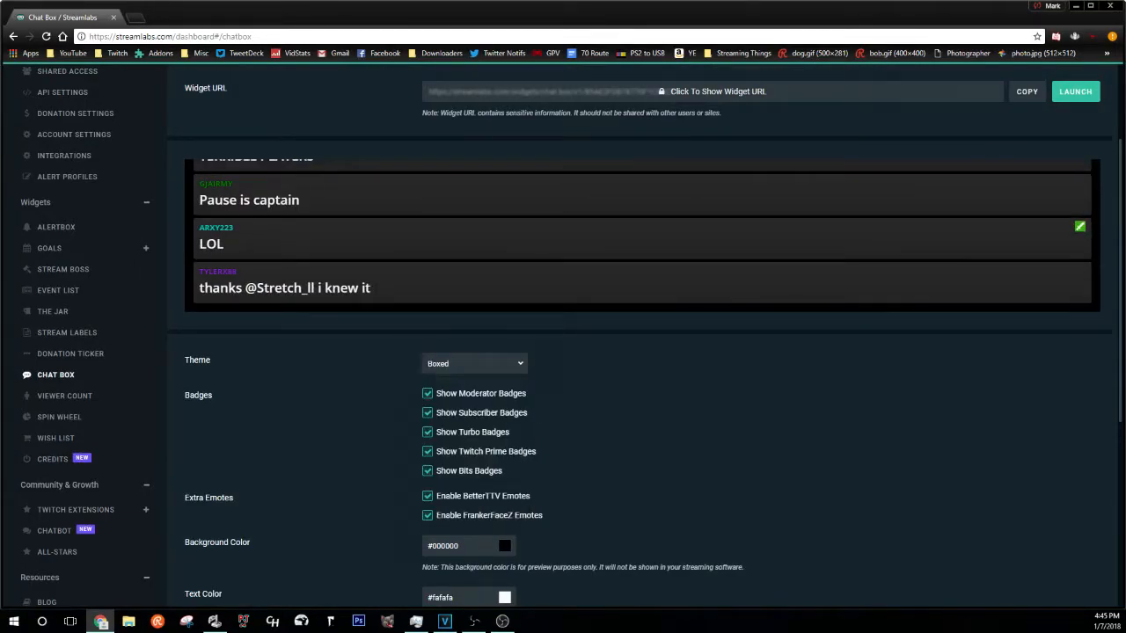
- Preview the Clean theme, settle on Twitch, and copy the Chat Box widget URL
{"action": "scroll", "coordinate": [481, 402], "scroll_direction": "down", "scroll_amount": 1}
{"action": "scroll", "coordinate": [480, 396], "scroll_direction": "down", "scroll_amount": 5}
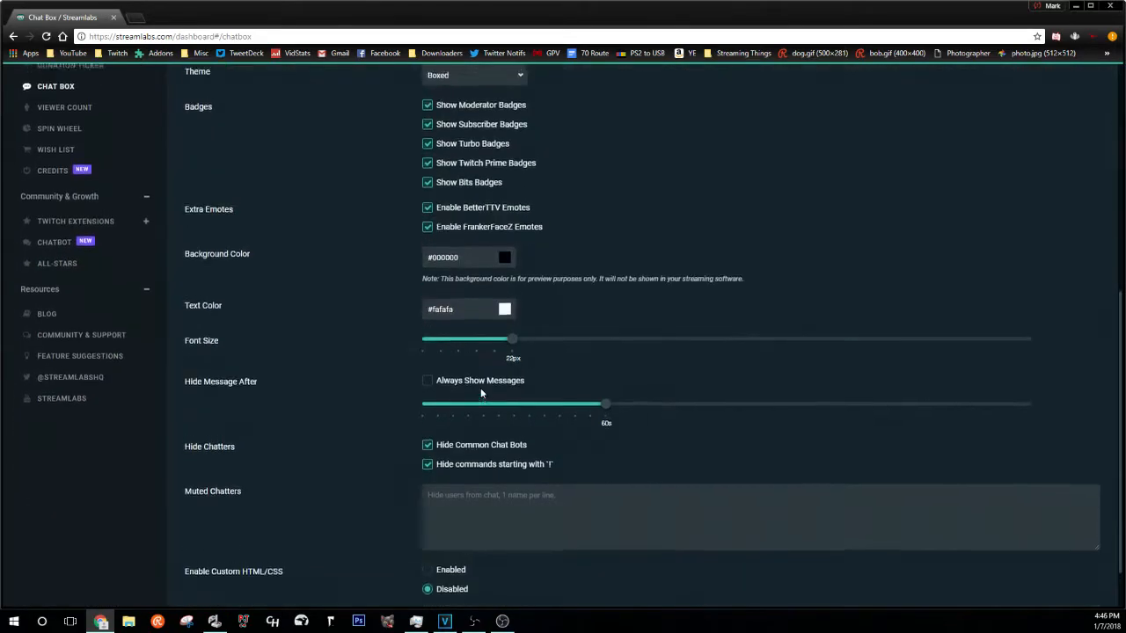
{"action": "scroll", "coordinate": [480, 388], "scroll_direction": "up", "scroll_amount": 5}
{"action": "left_click", "coordinate": [486, 308]}
{"action": "left_click", "coordinate": [493, 363]}
{"action": "scroll", "coordinate": [502, 365], "scroll_direction": "up", "scroll_amount": 1}
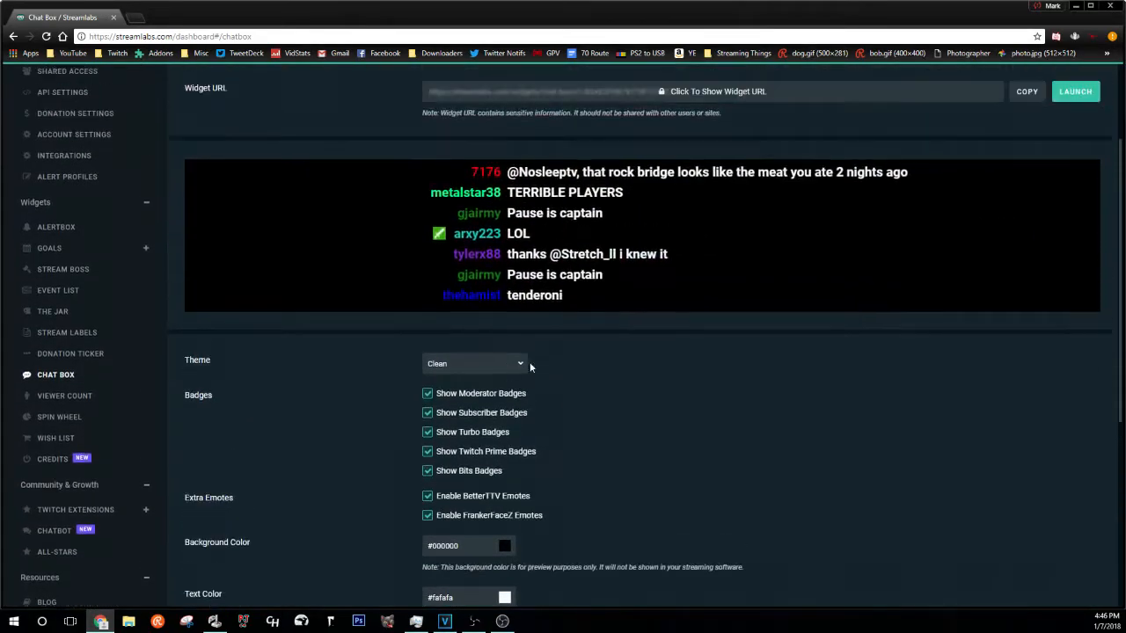
{"action": "left_click", "coordinate": [505, 368]}
{"action": "left_click", "coordinate": [480, 459]}
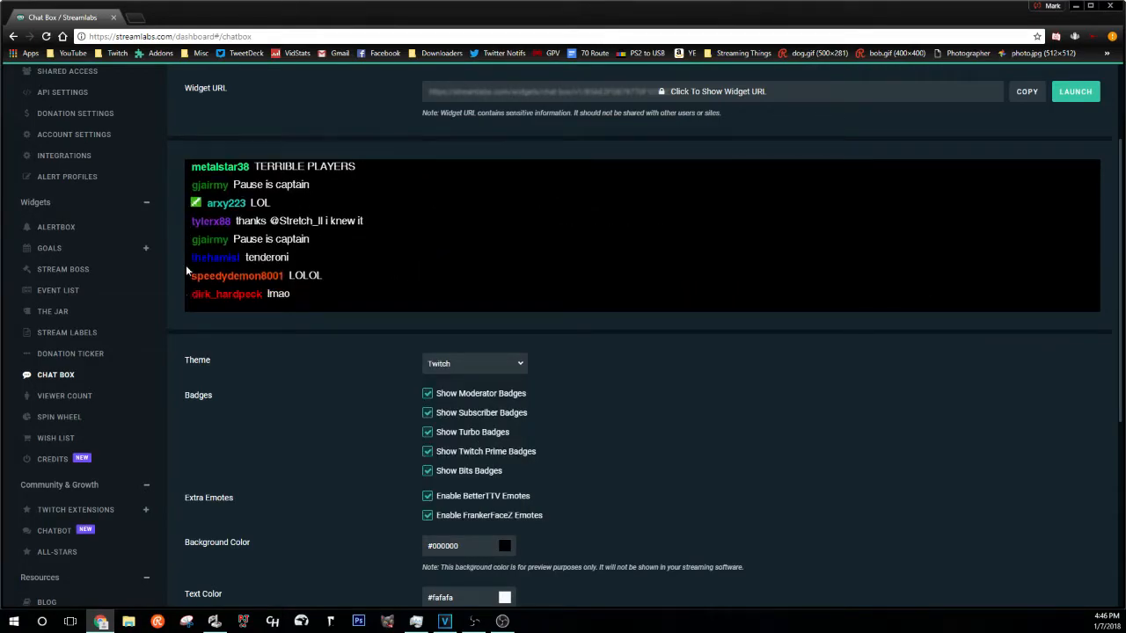
{"action": "left_click", "coordinate": [1029, 92]}
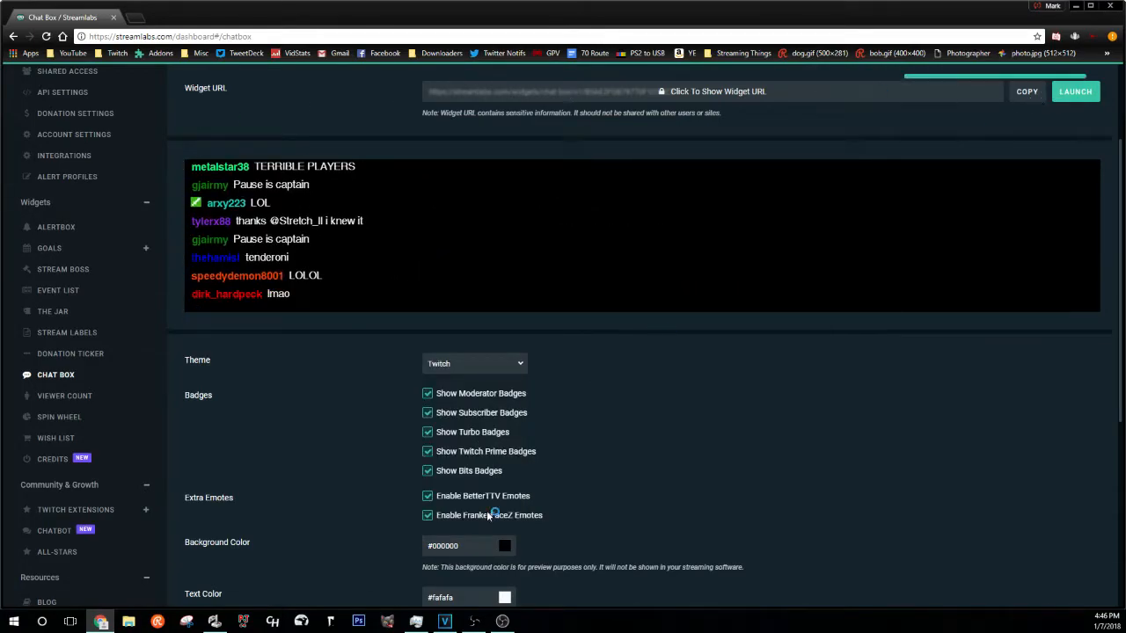
{"action": "left_click", "coordinate": [502, 622]}
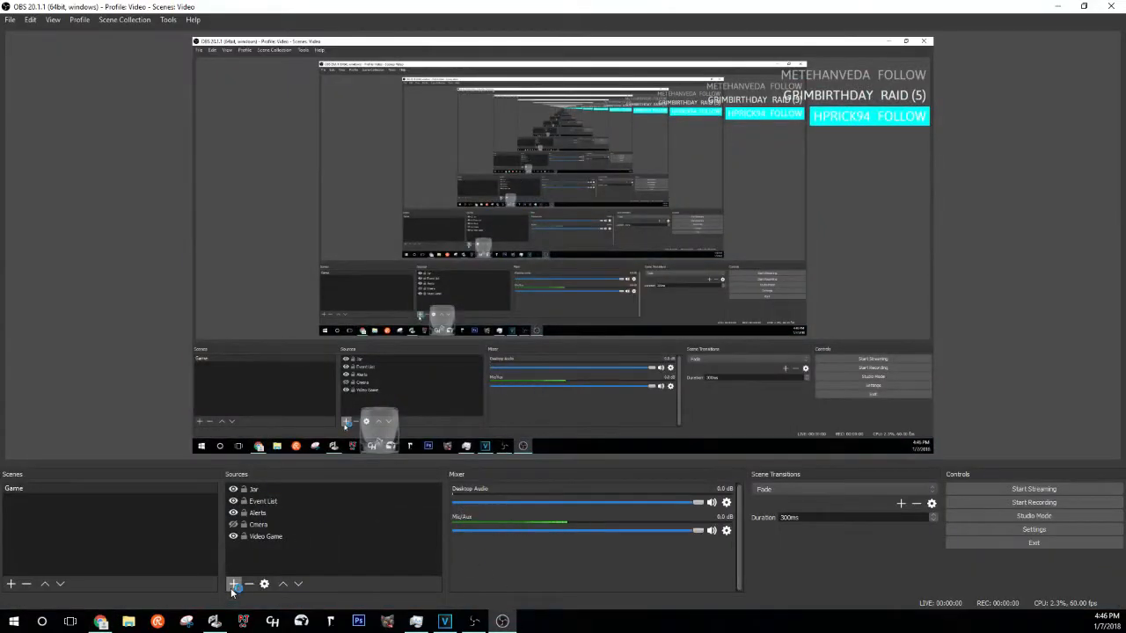
- Add a 600×400 browser source named CHat that loads the pasted chat widget URL
{"action": "left_click", "coordinate": [233, 583]}
{"action": "left_click", "coordinate": [298, 426]}
{"action": "type", "text": "CHat"}
{"action": "key", "text": "Return"}
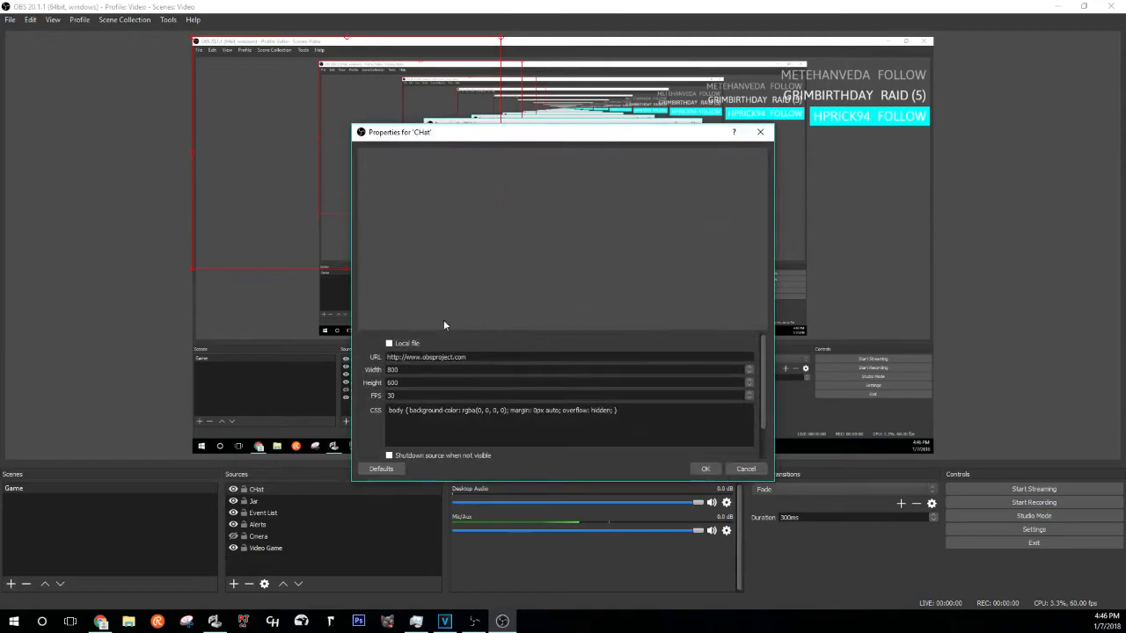
{"action": "triple_click", "coordinate": [486, 359]}
{"action": "key", "text": "ctrl+v"}
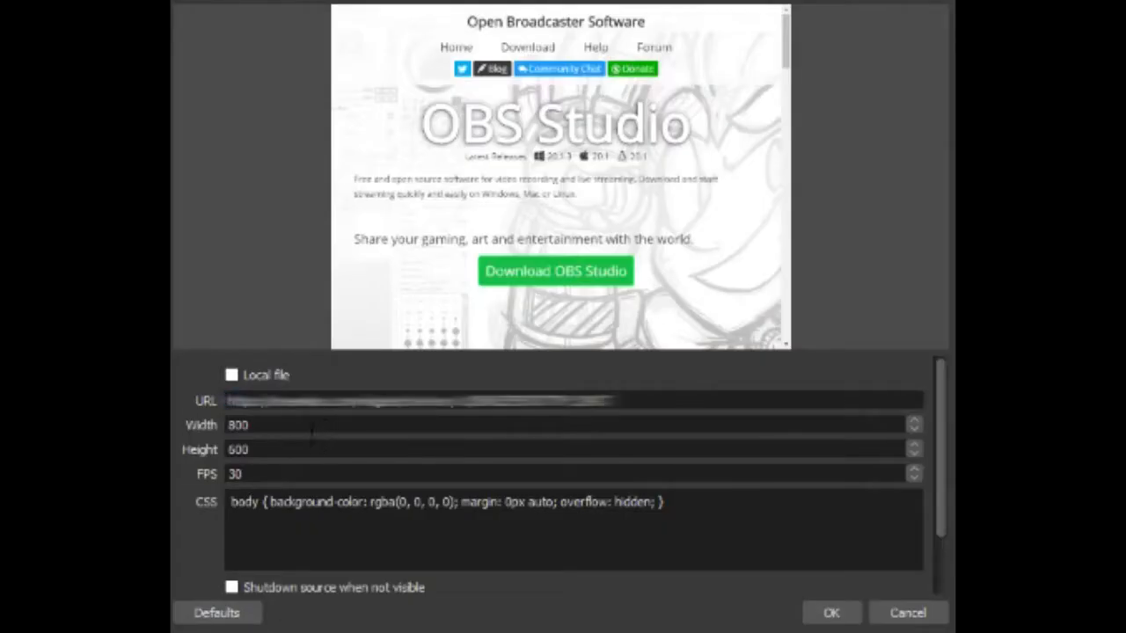
{"action": "key", "text": "Tab"}
{"action": "type", "text": "6"}
{"action": "key", "text": "Tab"}
{"action": "type", "text": "4"}
{"action": "key", "text": "Return"}
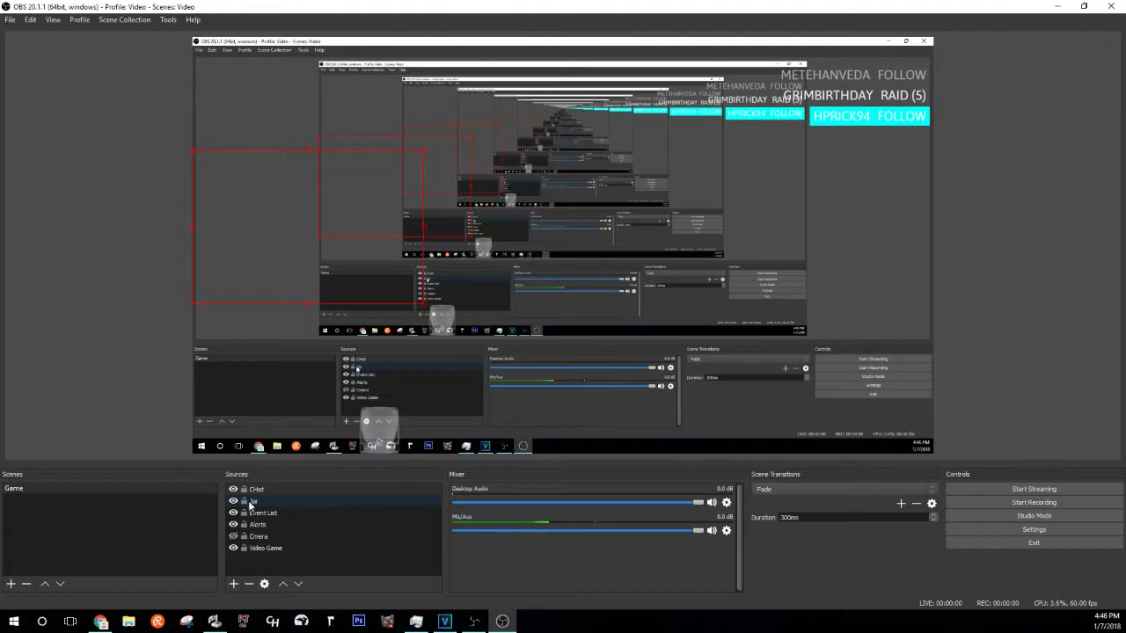
- Make the webcam visible again and nudge the overlay down against its top edge
{"action": "left_click", "coordinate": [233, 536]}
{"action": "left_click_drag", "start_coordinate": [301, 259], "coordinate": [301, 277]}
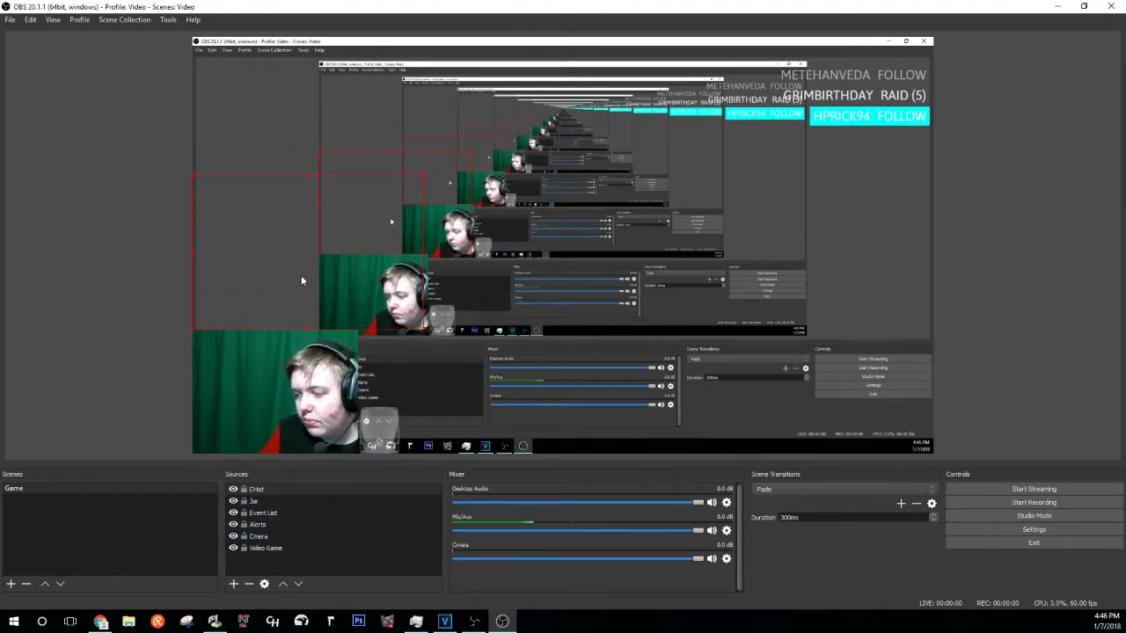
{"action": "left_click", "coordinate": [328, 489]}
{"action": "right_click", "coordinate": [329, 488]}
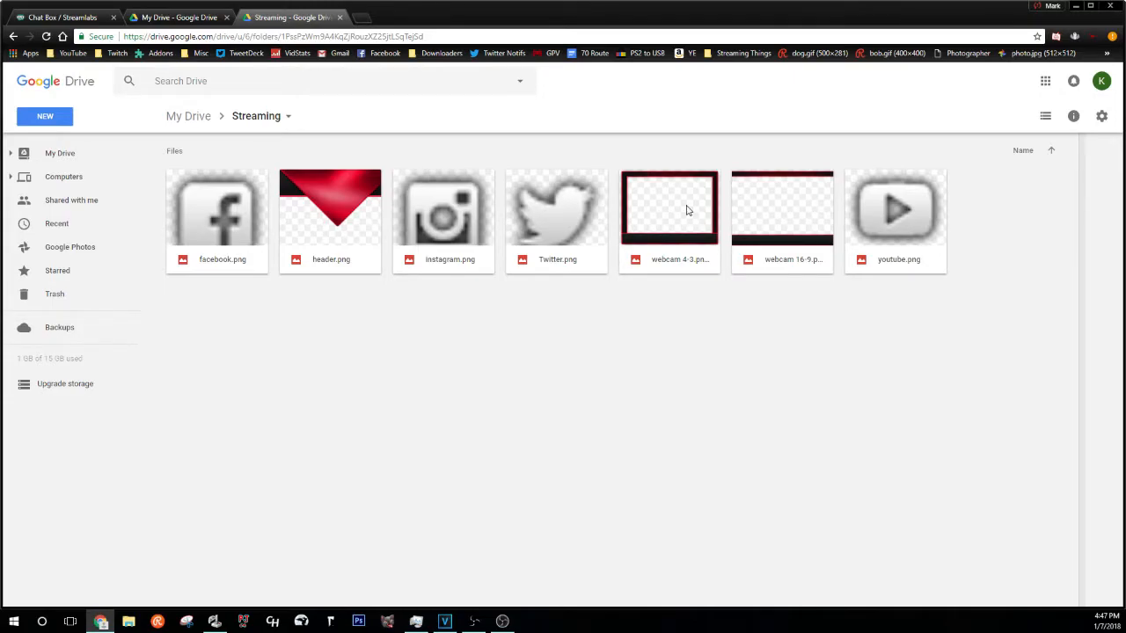
- Open the Streaming folder in Google Drive and select header.png
{"action": "left_click", "coordinate": [877, 207]}
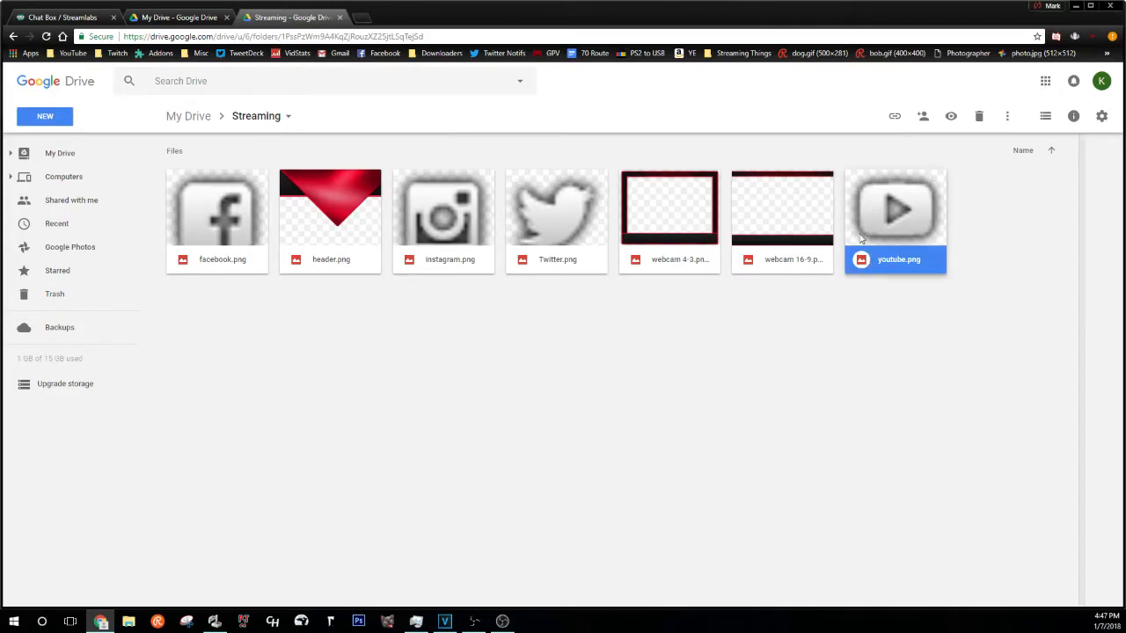
{"action": "left_click", "coordinate": [333, 231]}
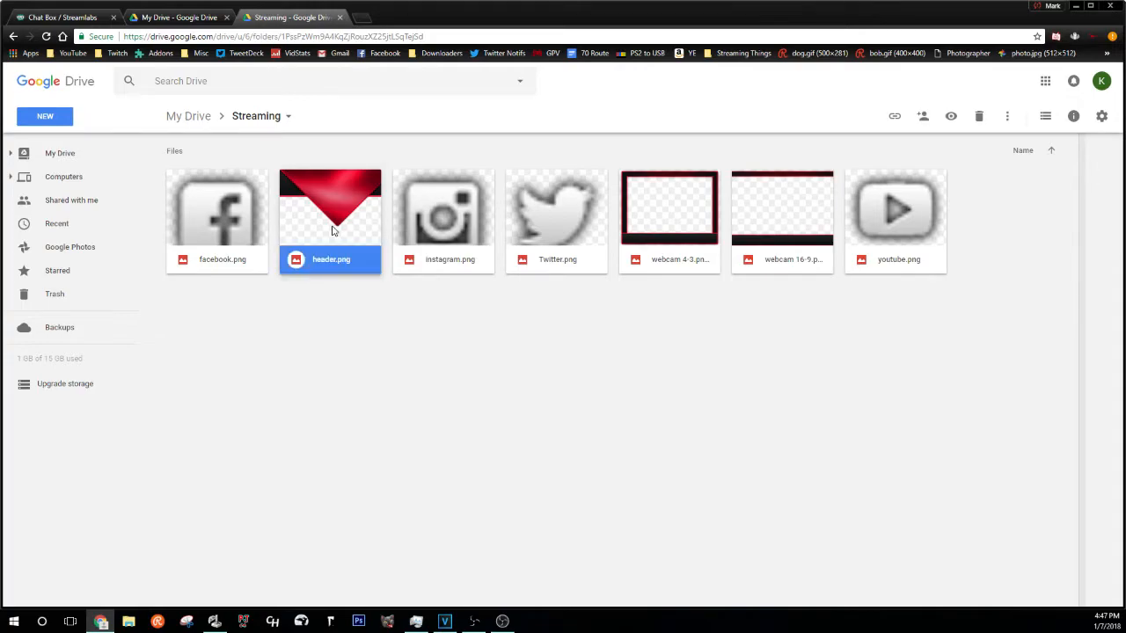
- Add an image source named Header that loads the header image file
{"action": "right_click", "coordinate": [332, 229]}
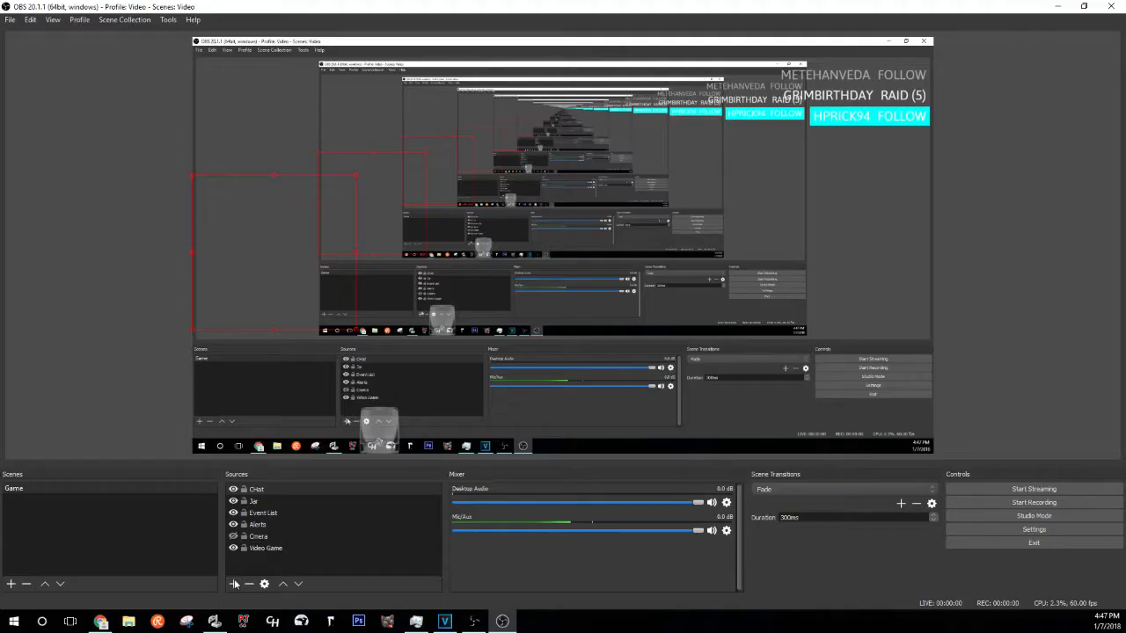
{"action": "left_click", "coordinate": [234, 586]}
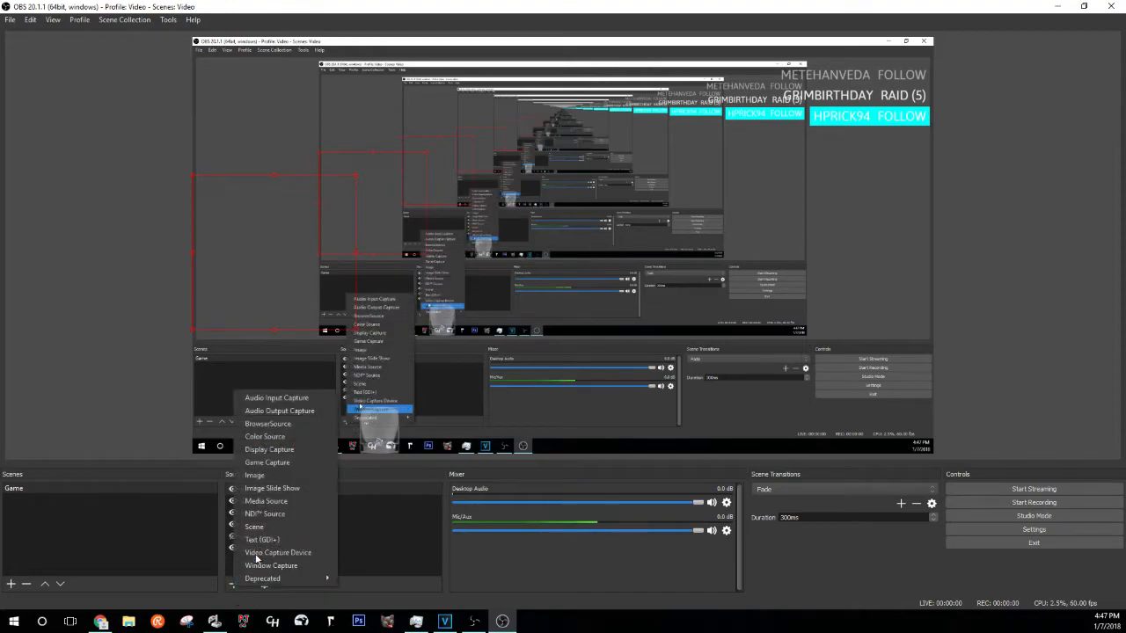
{"action": "left_click", "coordinate": [273, 478]}
{"action": "type", "text": "Header"}
{"action": "key", "text": "Return"}
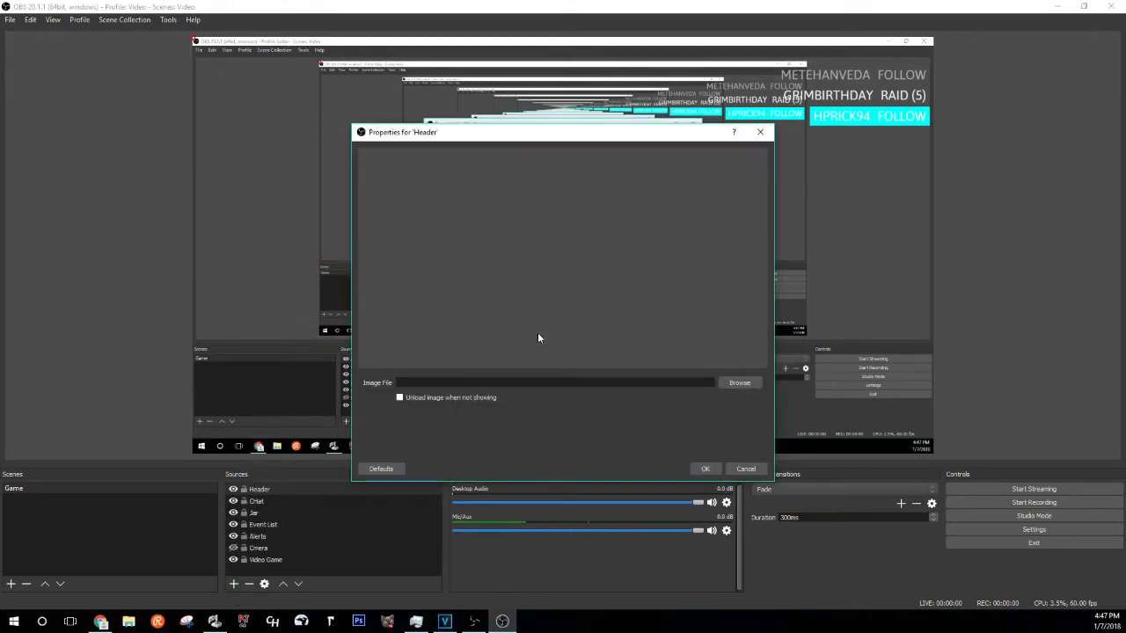
{"action": "left_click", "coordinate": [728, 383]}
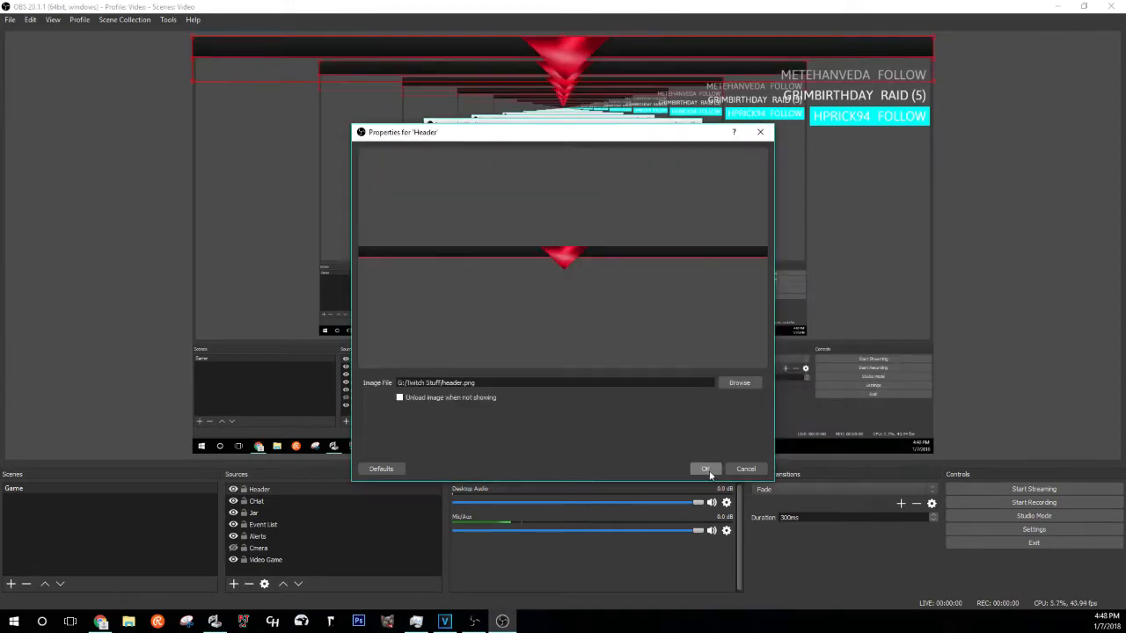
{"action": "left_click", "coordinate": [709, 471]}
{"action": "left_click", "coordinate": [1093, 200]}
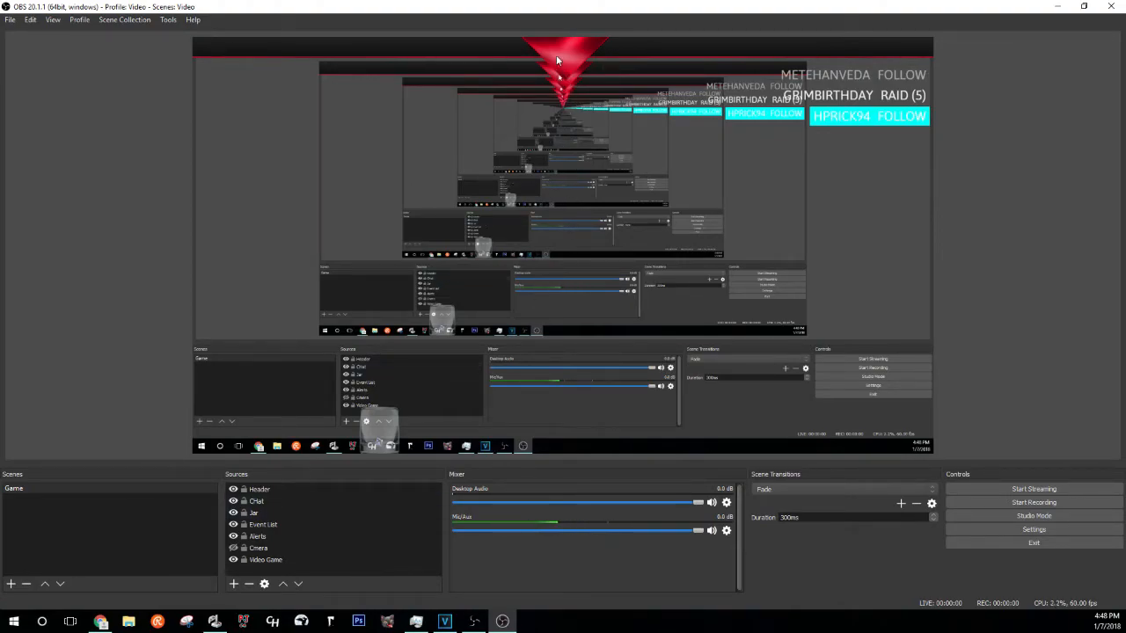
- Delete the Header source from the Game scene and confirm the removal
{"action": "left_click", "coordinate": [280, 489]}
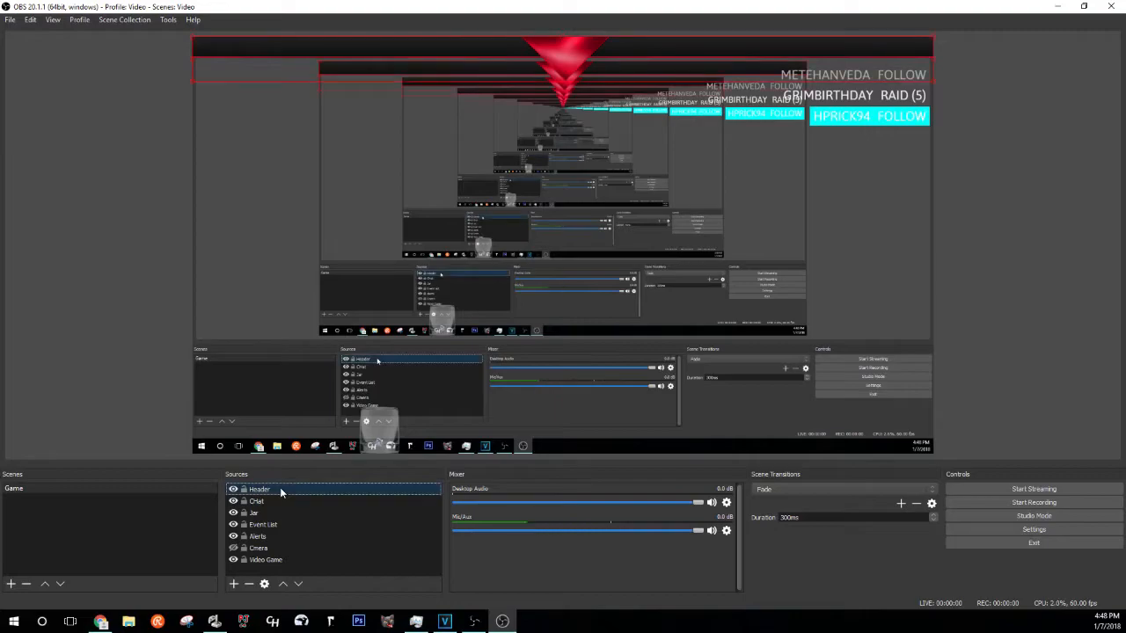
{"action": "key", "text": "Delete"}
{"action": "left_click", "coordinate": [590, 326]}
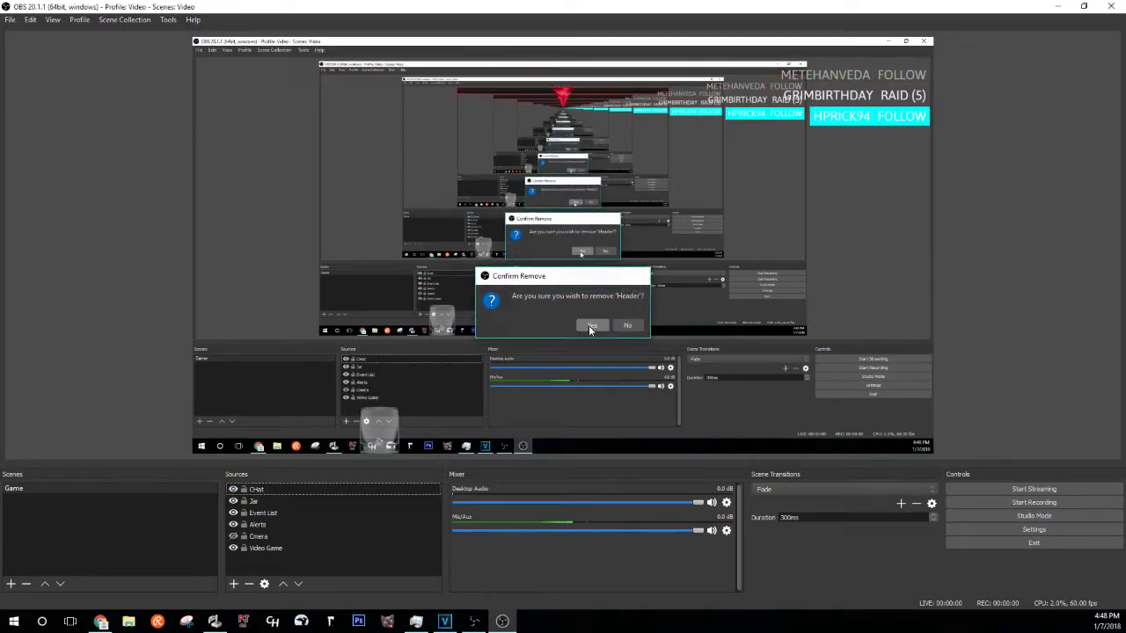
{"action": "left_click", "coordinate": [359, 621]}
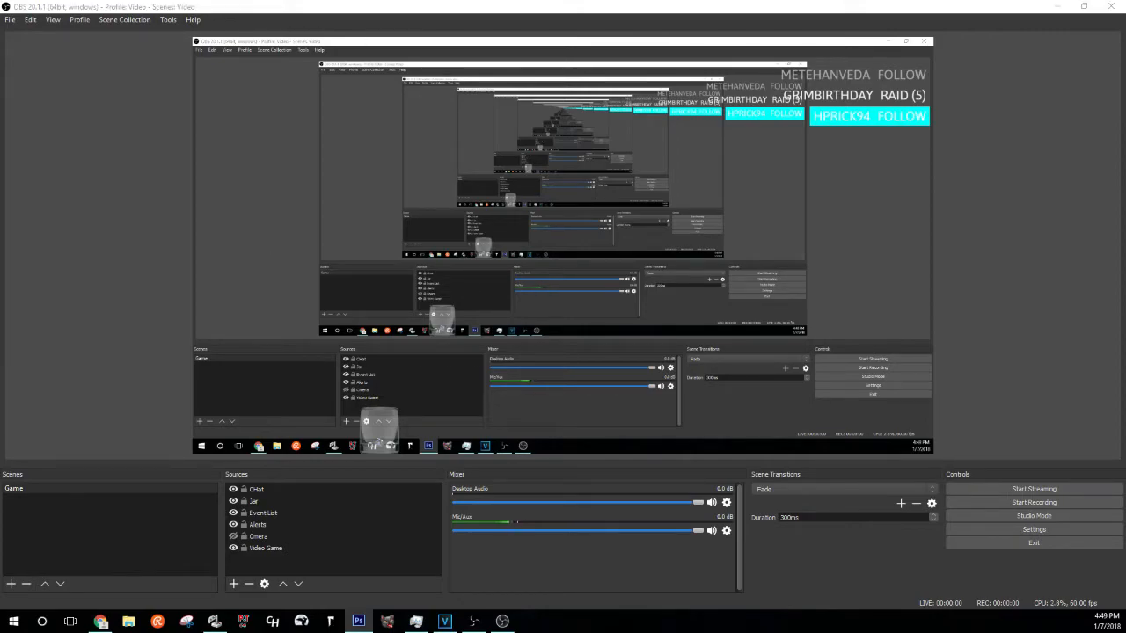
- In Photoshop, open the instagram and twitter images from the Titles folder alongside header.png
{"action": "left_click", "coordinate": [358, 621]}
{"action": "left_click", "coordinate": [32, 8]}
{"action": "left_click", "coordinate": [42, 32]}
{"action": "key", "text": "Escape"}
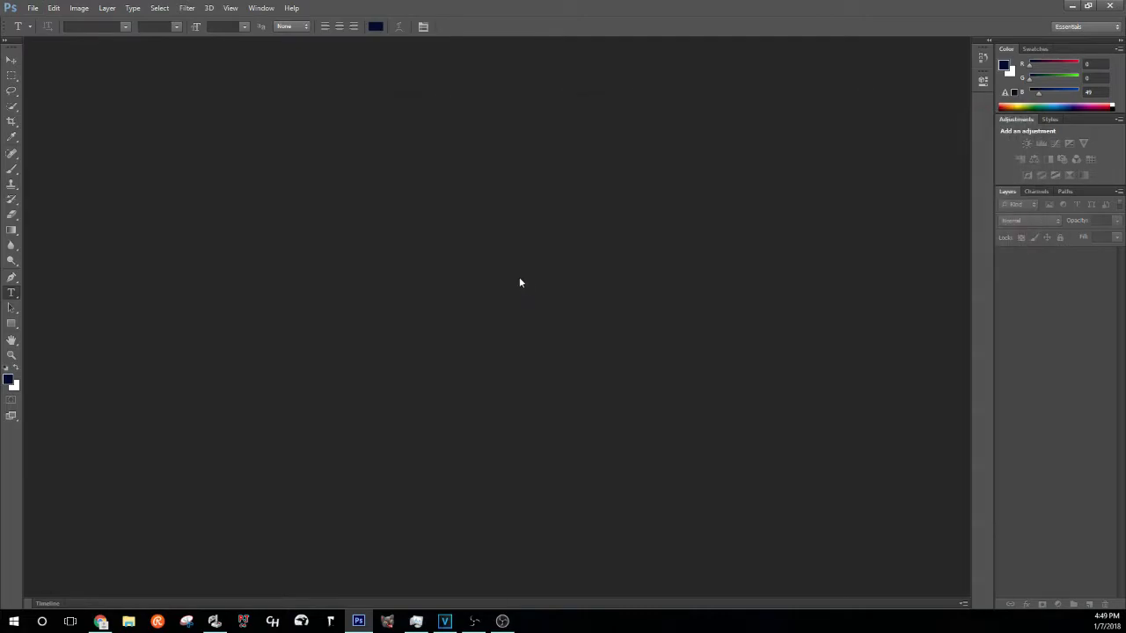
{"action": "left_click", "coordinate": [32, 8]}
{"action": "left_click", "coordinate": [66, 43]}
{"action": "left_click", "coordinate": [626, 352]}
{"action": "left_click", "coordinate": [33, 8]}
{"action": "left_click", "coordinate": [48, 34]}
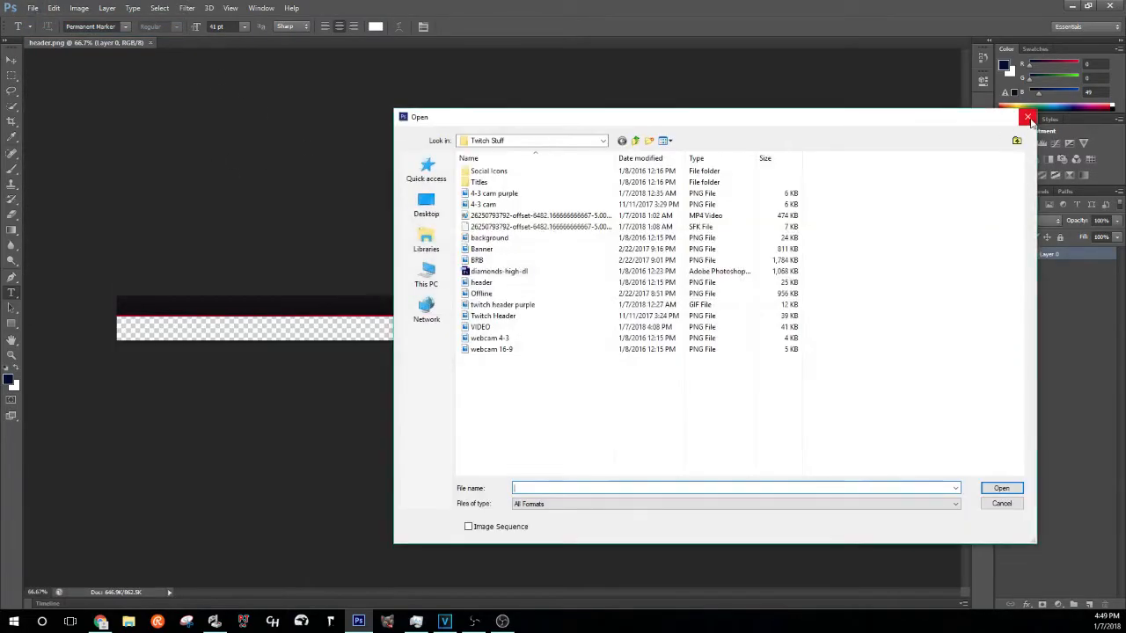
{"action": "double_click", "coordinate": [478, 183]}
{"action": "left_click", "coordinate": [493, 204]}
{"action": "left_click", "coordinate": [1001, 488]}
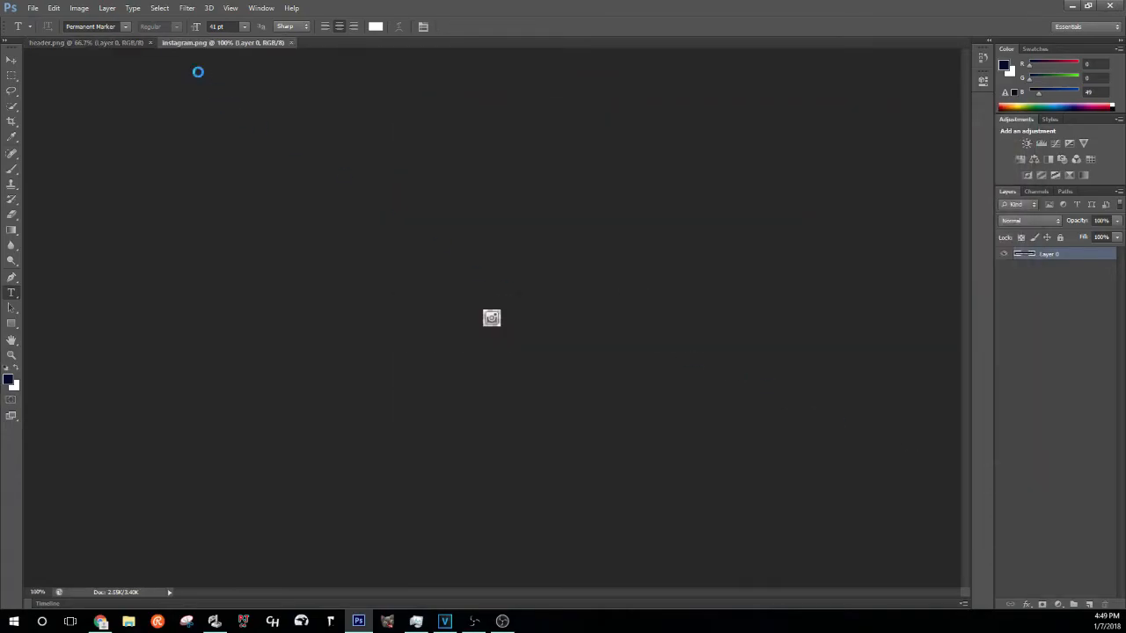
{"action": "left_click", "coordinate": [115, 43]}
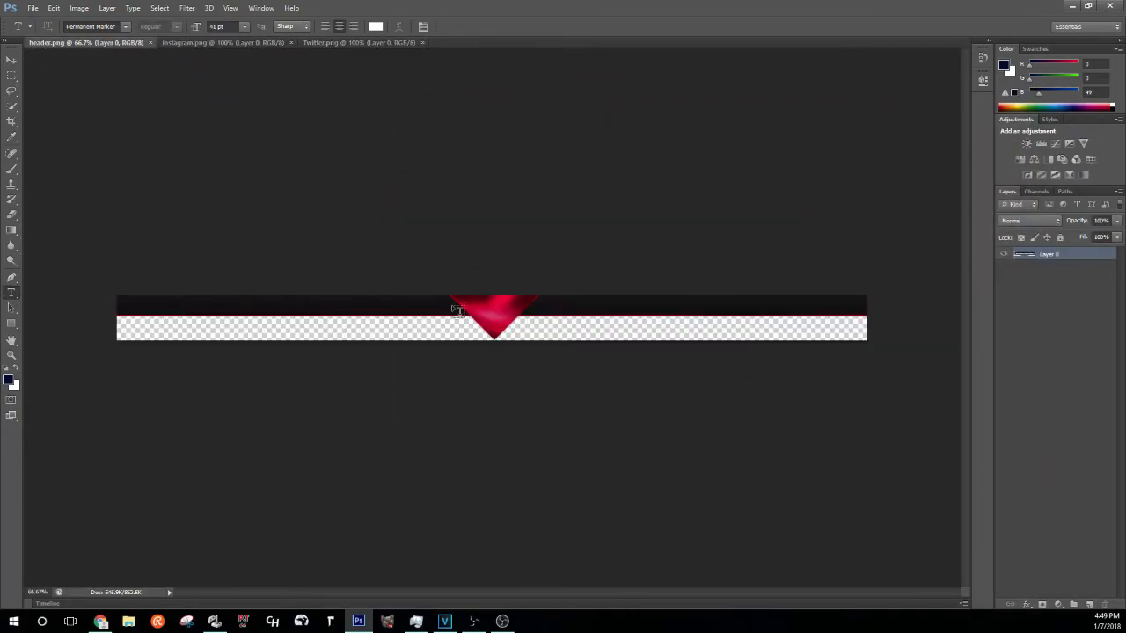
- Type a KOALAZ title enlarged toward 74 pt, centred over the red triangle
{"action": "left_click_drag", "start_coordinate": [451, 306], "coordinate": [540, 340]}
{"action": "type", "text": "KOALAZ"}
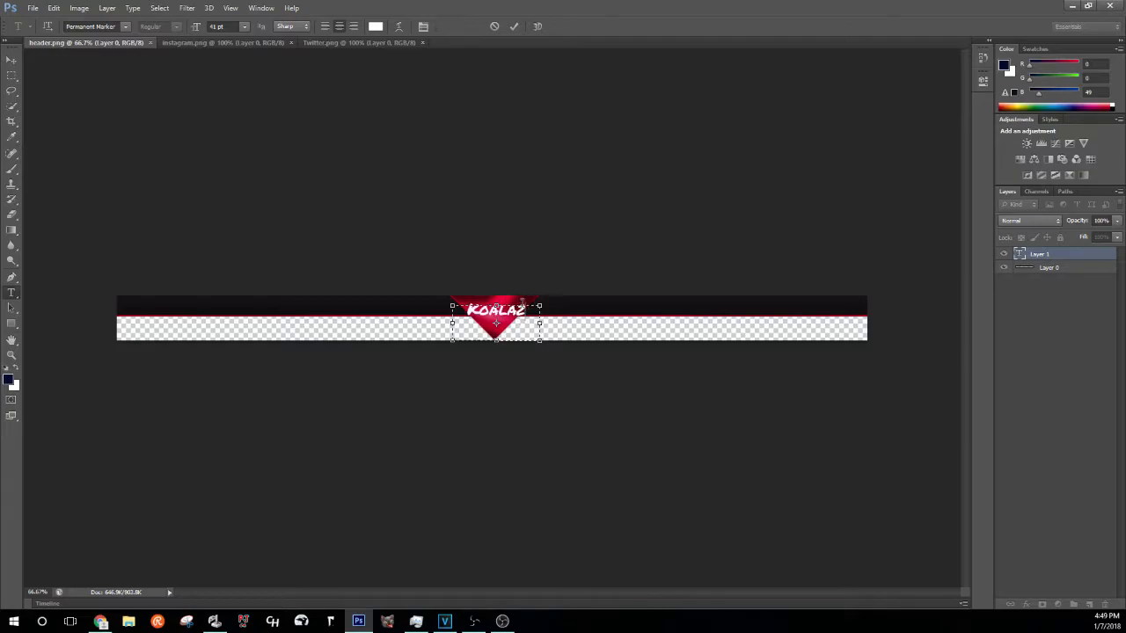
{"action": "left_click_drag", "start_coordinate": [522, 302], "coordinate": [449, 268]}
{"action": "left_click_drag", "start_coordinate": [198, 26], "coordinate": [211, 28]}
{"action": "left_click_drag", "start_coordinate": [540, 323], "coordinate": [602, 323]}
{"action": "left_click_drag", "start_coordinate": [201, 28], "coordinate": [215, 28]}
{"action": "left_click_drag", "start_coordinate": [531, 387], "coordinate": [513, 397]}
{"action": "left_click", "coordinate": [515, 26]}
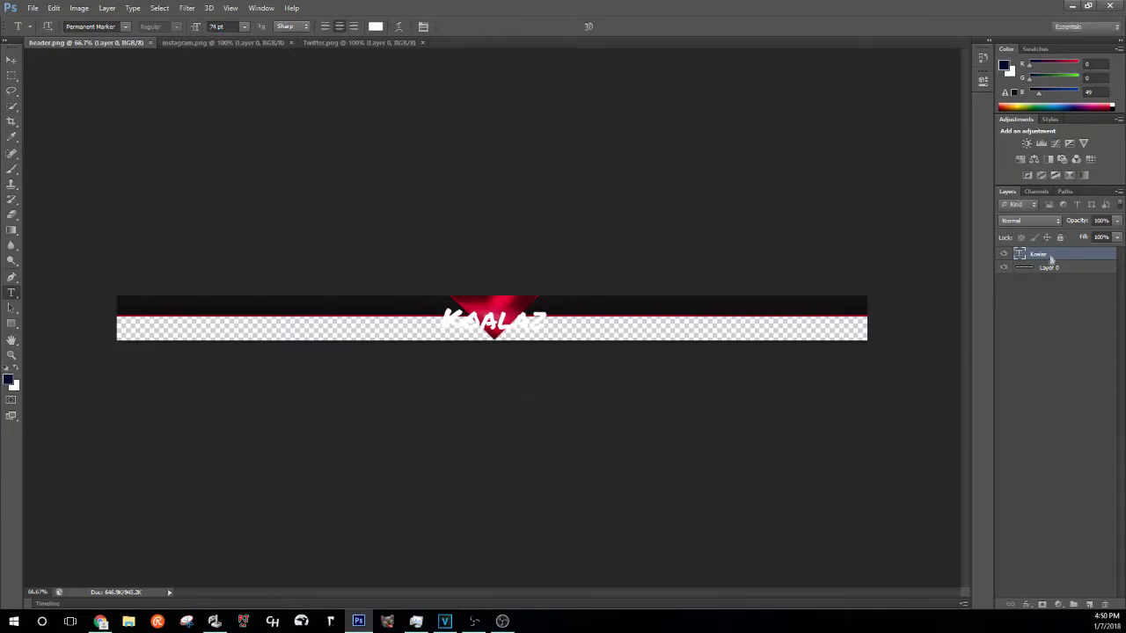
- Give the Koalaz layer a black Outer Glow at 100% opacity with increased spread
{"action": "double_click", "coordinate": [1037, 251]}
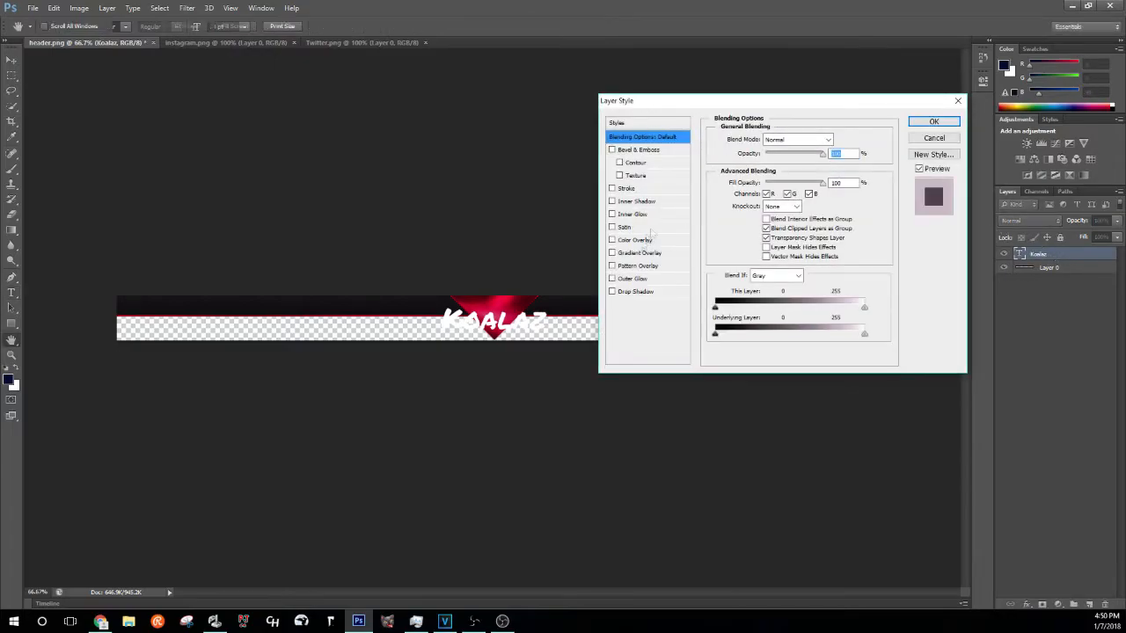
{"action": "left_click", "coordinate": [632, 278]}
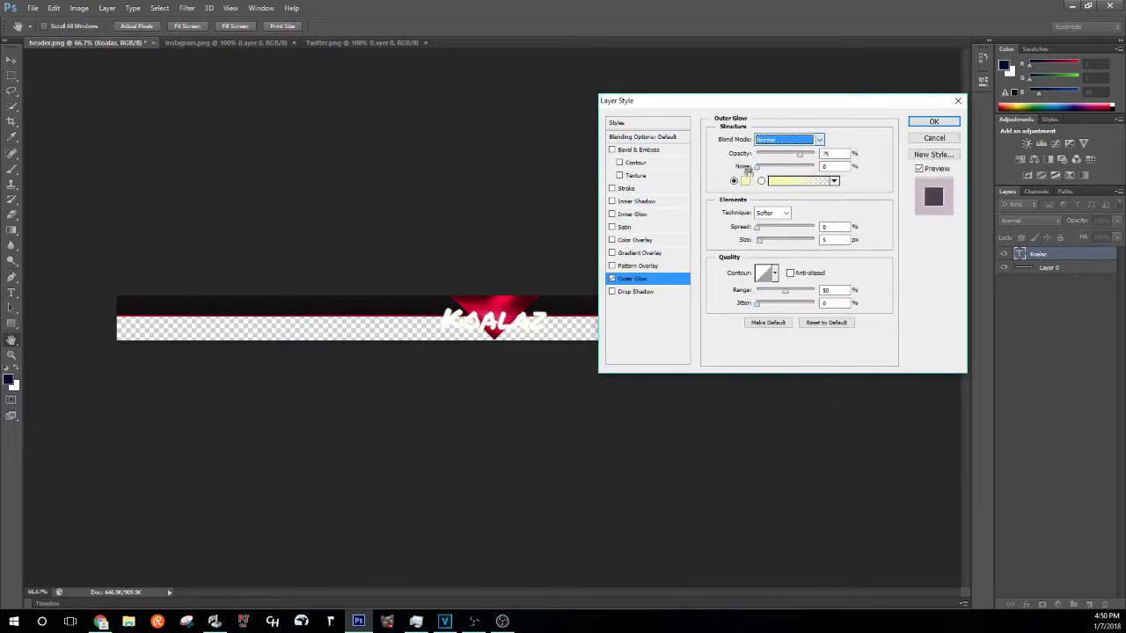
{"action": "left_click", "coordinate": [745, 180]}
{"action": "left_click", "coordinate": [351, 170]}
{"action": "left_click_drag", "start_coordinate": [802, 155], "coordinate": [828, 158]}
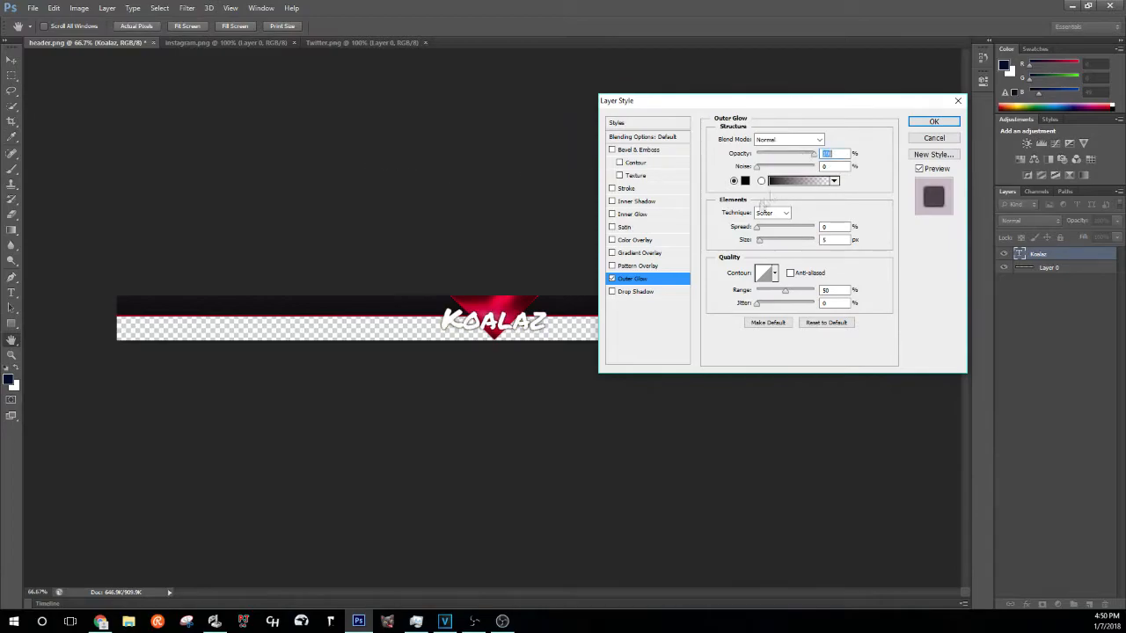
{"action": "mouse_move", "coordinate": [762, 232]}
{"action": "left_mouse_down"}
{"action": "mouse_move", "coordinate": [774, 234]}
{"action": "mouse_move", "coordinate": [759, 246]}
{"action": "left_mouse_up"}
{"action": "type", "text": "5"}
{"action": "left_click", "coordinate": [946, 127]}
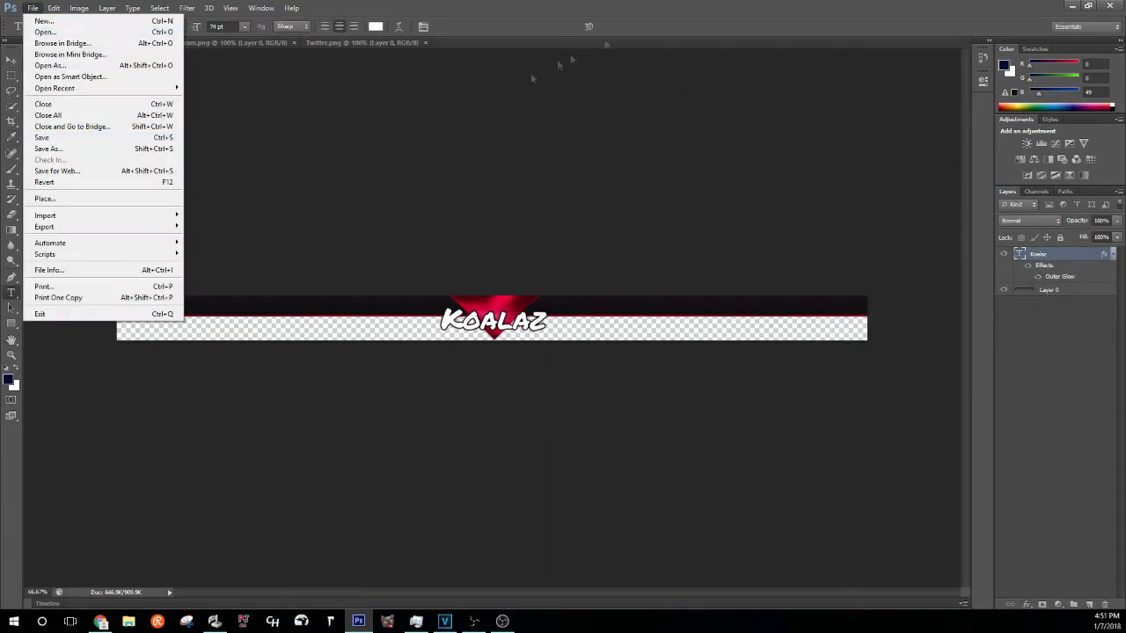
- Copy the Instagram icon onto the left end of the header banner
{"action": "left_click", "coordinate": [189, 42]}
{"action": "left_click", "coordinate": [12, 60]}
{"action": "left_click_drag", "start_coordinate": [492, 318], "coordinate": [134, 306]}
{"action": "left_click", "coordinate": [49, 8]}
{"action": "left_click", "coordinate": [77, 226]}
{"action": "left_click", "coordinate": [589, 25]}
- Add smaller 'Koalaz_pix' text beside the Instagram icon
{"action": "key", "text": "t"}
{"action": "left_click", "coordinate": [153, 312]}
{"action": "type", "text": "Koalaz_pix"}
{"action": "left_click_drag", "start_coordinate": [171, 361], "coordinate": [227, 368]}
{"action": "left_click_drag", "start_coordinate": [128, 310], "coordinate": [289, 311]}
{"action": "left_click_drag", "start_coordinate": [195, 29], "coordinate": [172, 30]}
{"action": "left_click", "coordinate": [516, 27]}
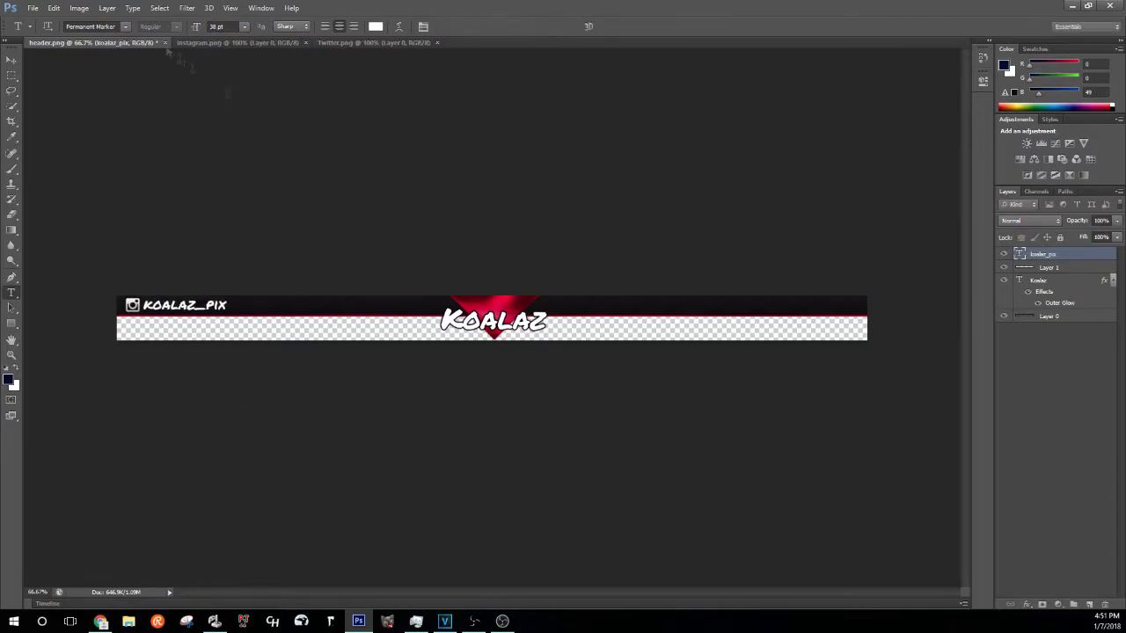
- Copy the Twitter bird onto the banner, flip it horizontally, and place it at the right end
{"action": "left_click", "coordinate": [364, 42]}
{"action": "key", "text": "v"}
{"action": "left_click_drag", "start_coordinate": [492, 318], "coordinate": [626, 310]}
{"action": "left_click", "coordinate": [54, 8]}
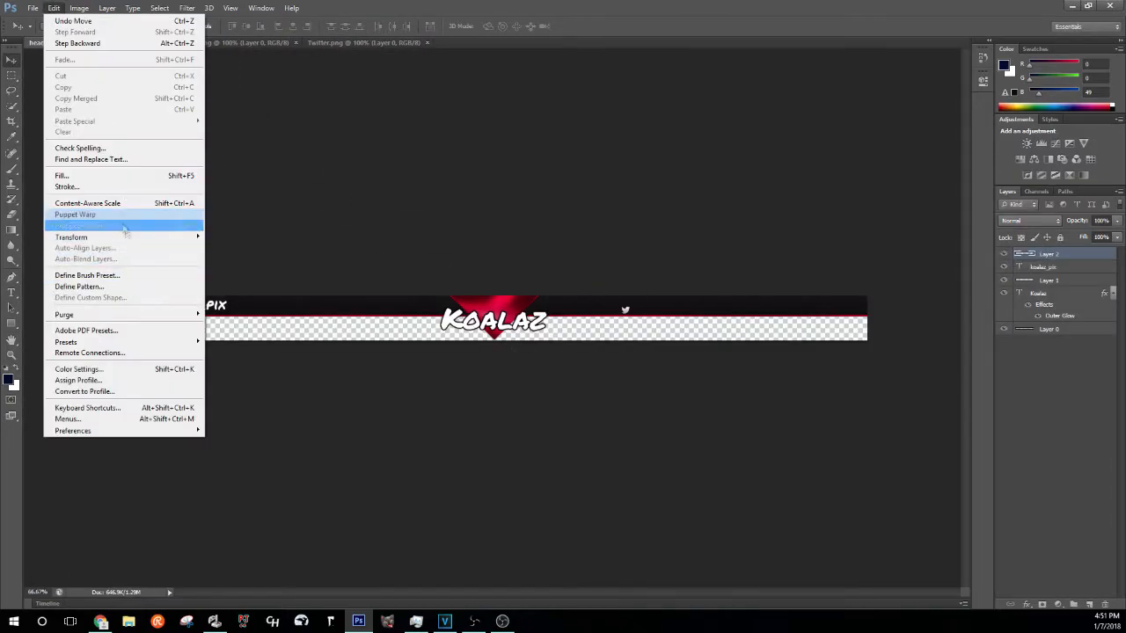
{"action": "left_click", "coordinate": [97, 214]}
{"action": "right_click", "coordinate": [632, 304]}
{"action": "left_click", "coordinate": [695, 475]}
{"action": "left_click_drag", "start_coordinate": [631, 305], "coordinate": [850, 305]}
{"action": "left_click", "coordinate": [589, 26]}
- Add 'koalaazz' text beside the Twitter bird
{"action": "left_click", "coordinate": [11, 292]}
{"action": "left_click", "coordinate": [655, 310]}
{"action": "type", "text": "koalaazz"}
{"action": "left_click_drag", "start_coordinate": [667, 350], "coordinate": [811, 351]}
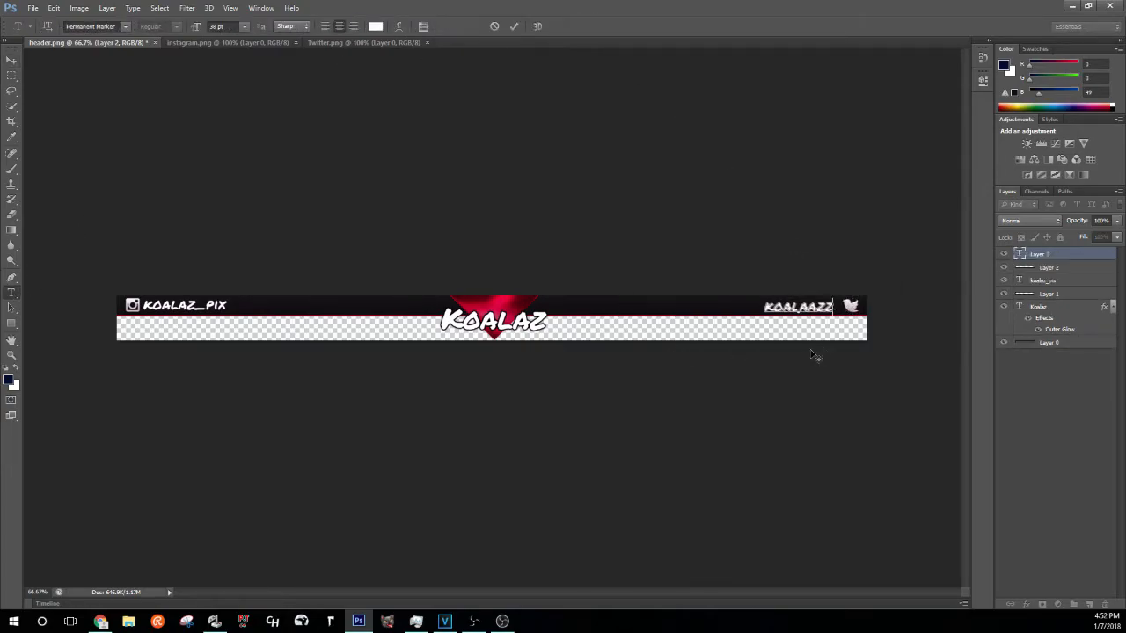
{"action": "left_click", "coordinate": [515, 27]}
- Save the edited header image
{"action": "left_click", "coordinate": [33, 8]}
{"action": "left_click", "coordinate": [101, 148]}
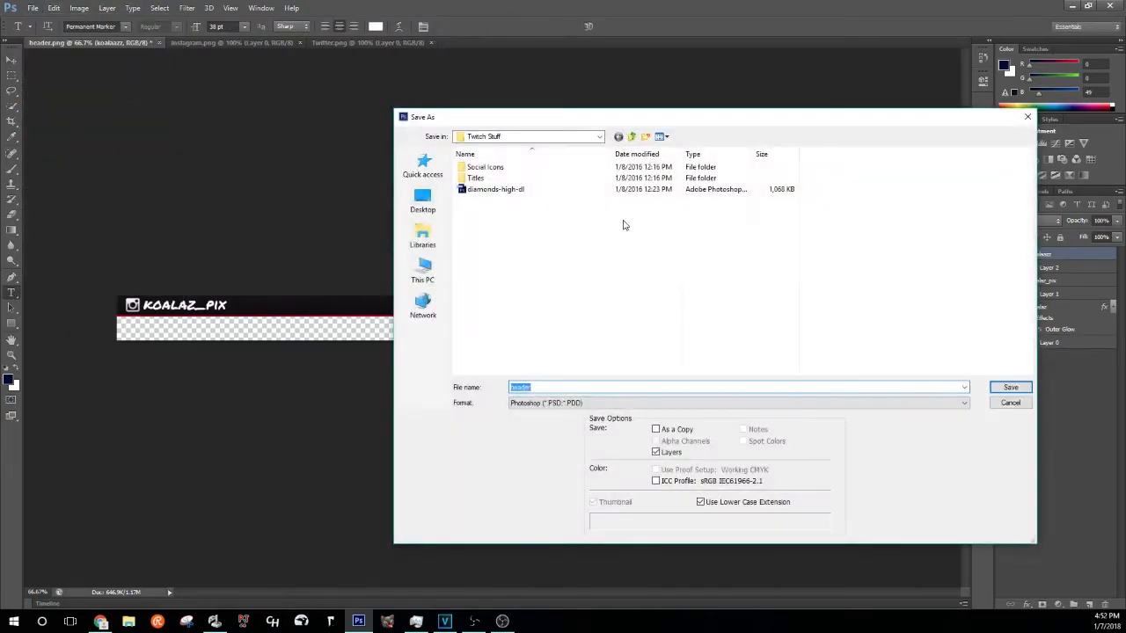
{"action": "left_click", "coordinate": [1011, 403]}
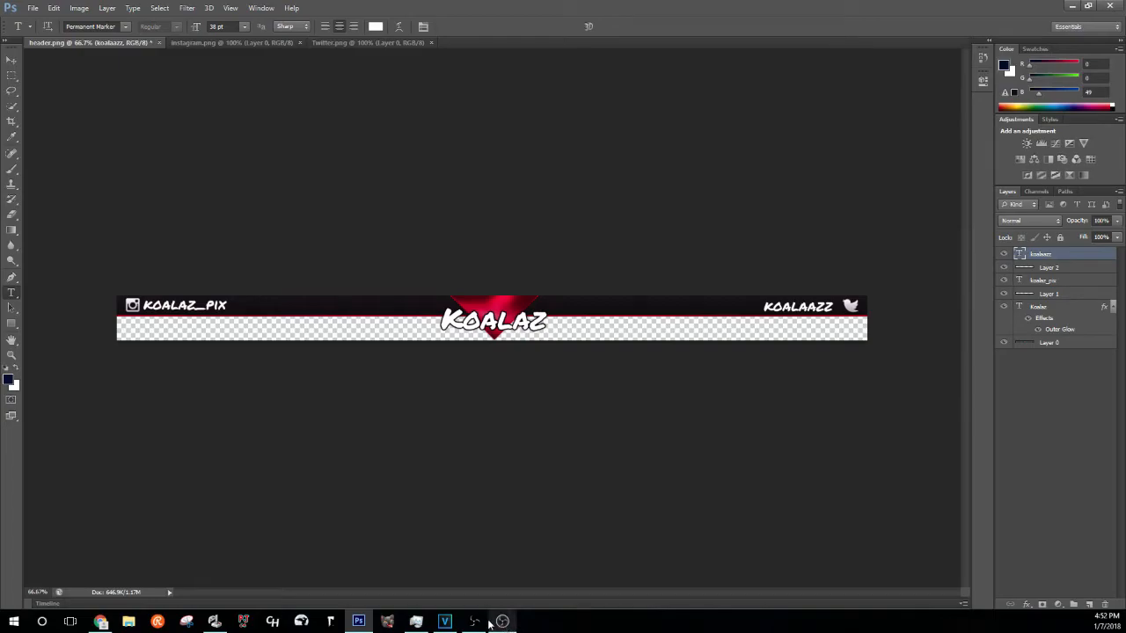
{"action": "left_click", "coordinate": [495, 622]}
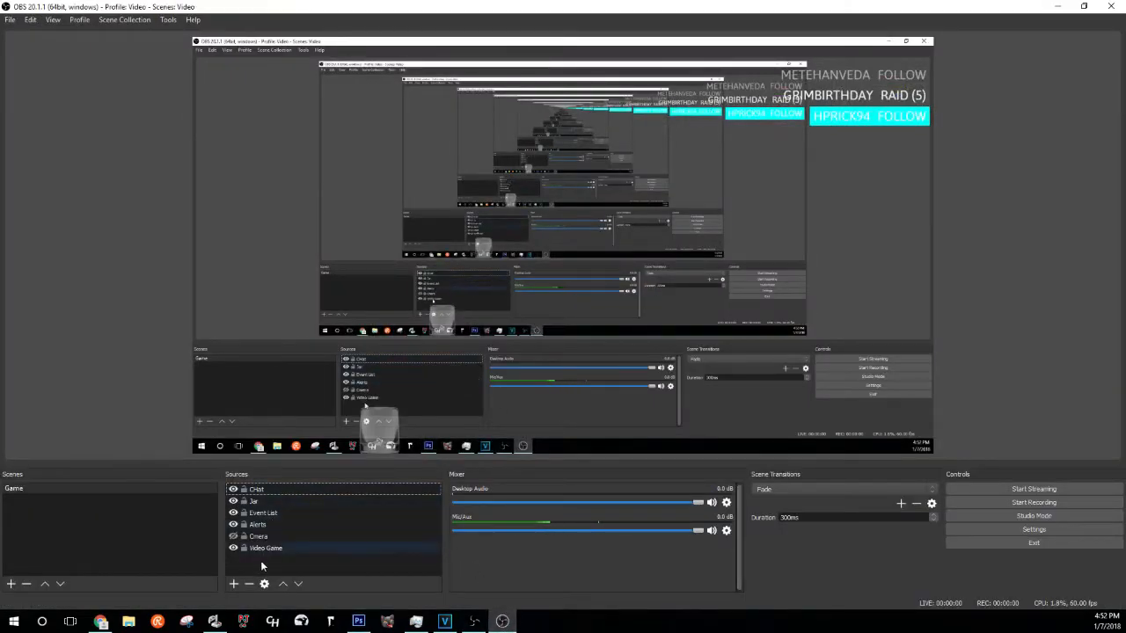
- Add a Headerr image source using VIDEO.png and raise the Event List slightly
{"action": "left_click", "coordinate": [233, 583]}
{"action": "left_click", "coordinate": [271, 471]}
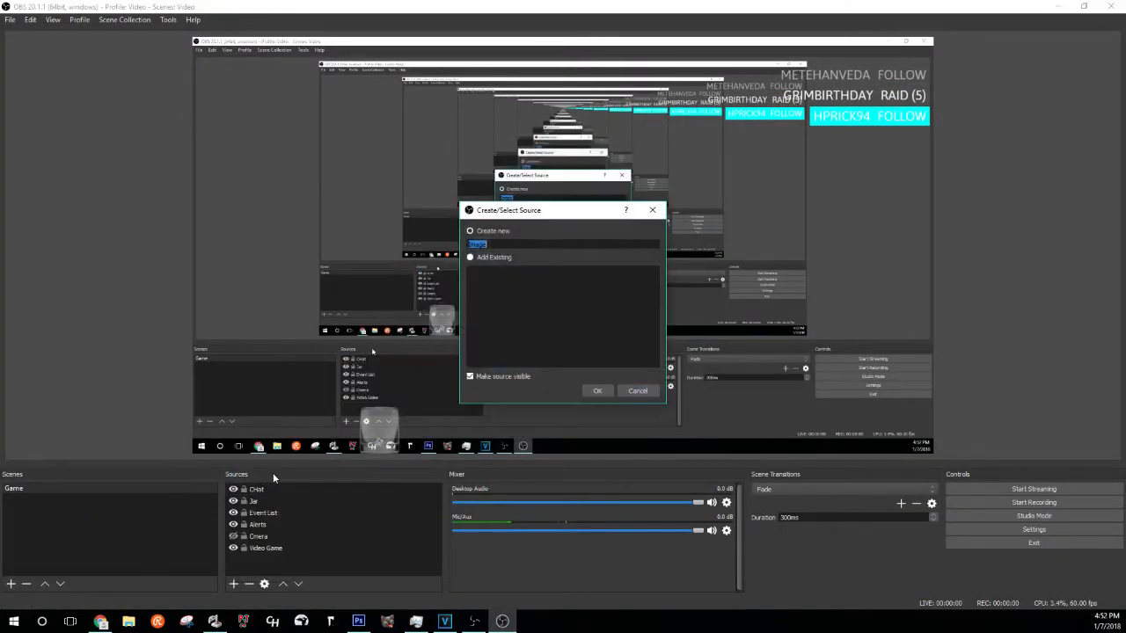
{"action": "type", "text": "Headerr"}
{"action": "key", "text": "Return"}
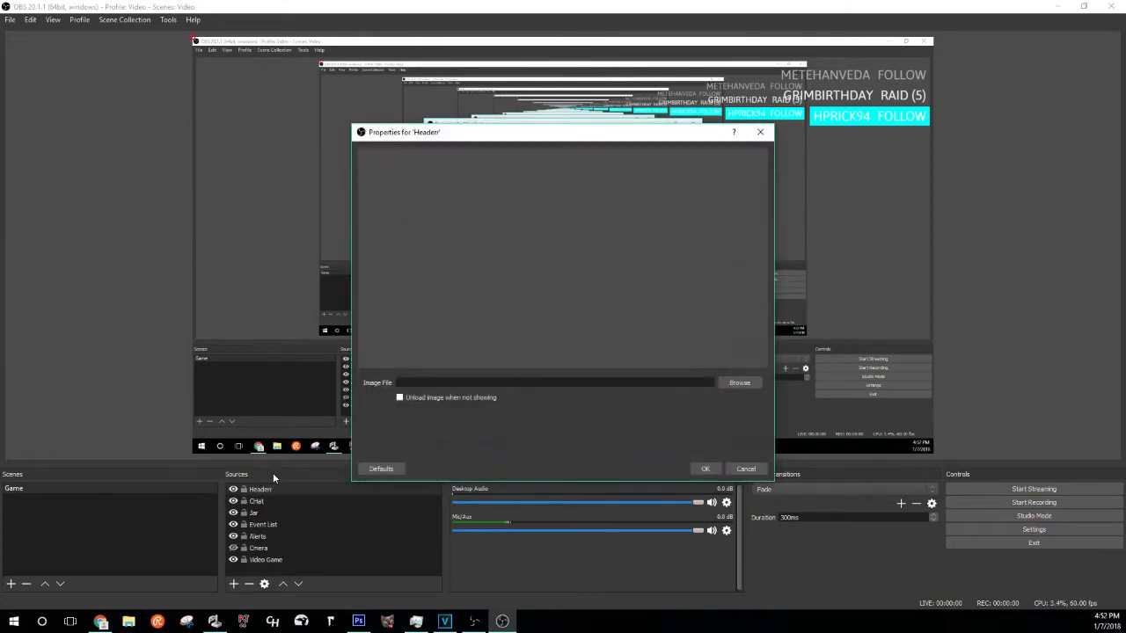
{"action": "left_click", "coordinate": [732, 383]}
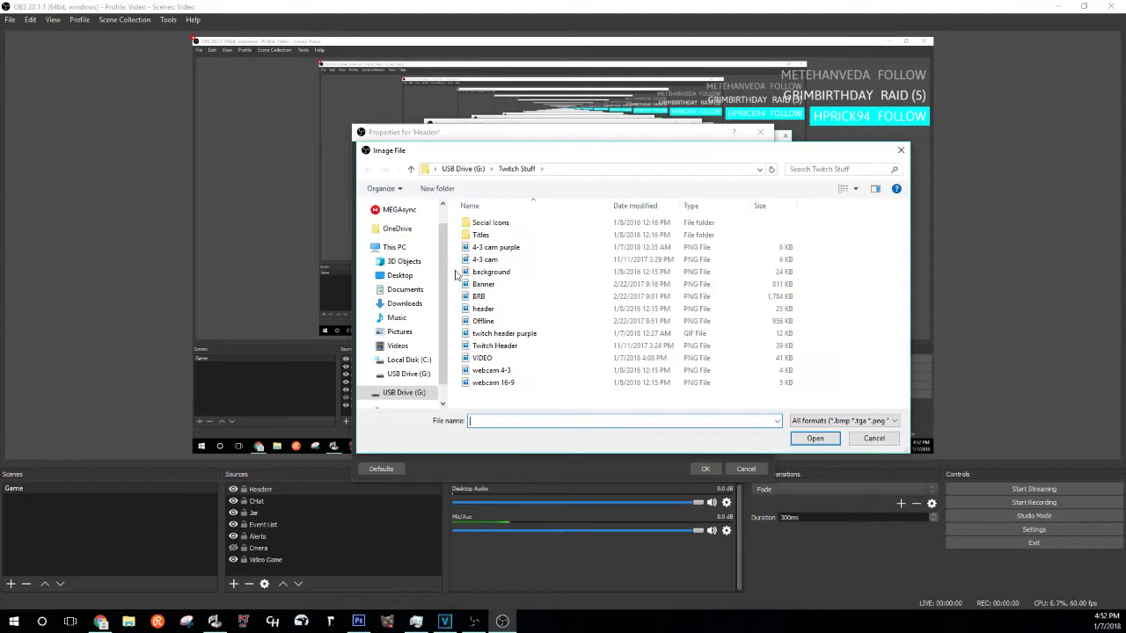
{"action": "double_click", "coordinate": [527, 359]}
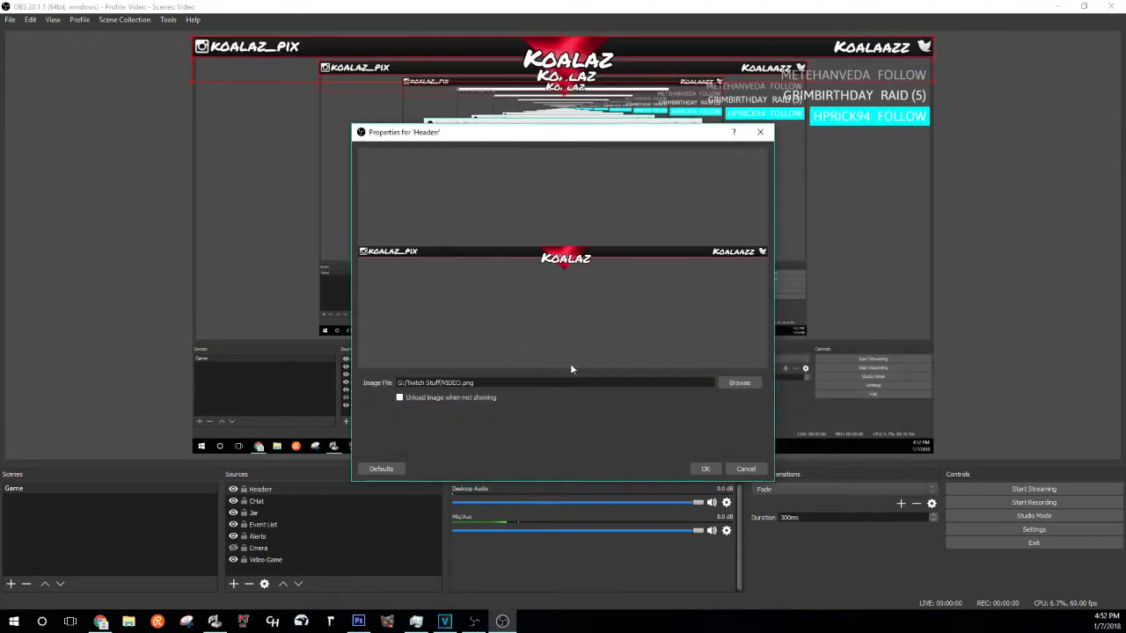
{"action": "left_click", "coordinate": [704, 469]}
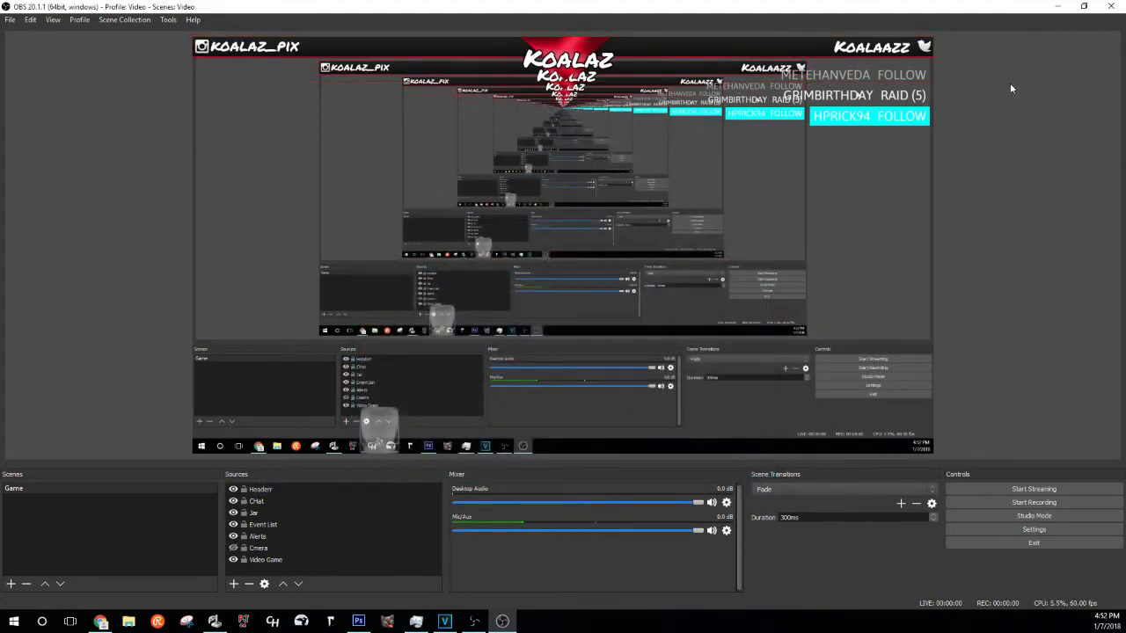
{"action": "left_click", "coordinate": [311, 524]}
{"action": "left_click_drag", "start_coordinate": [907, 83], "coordinate": [906, 72]}
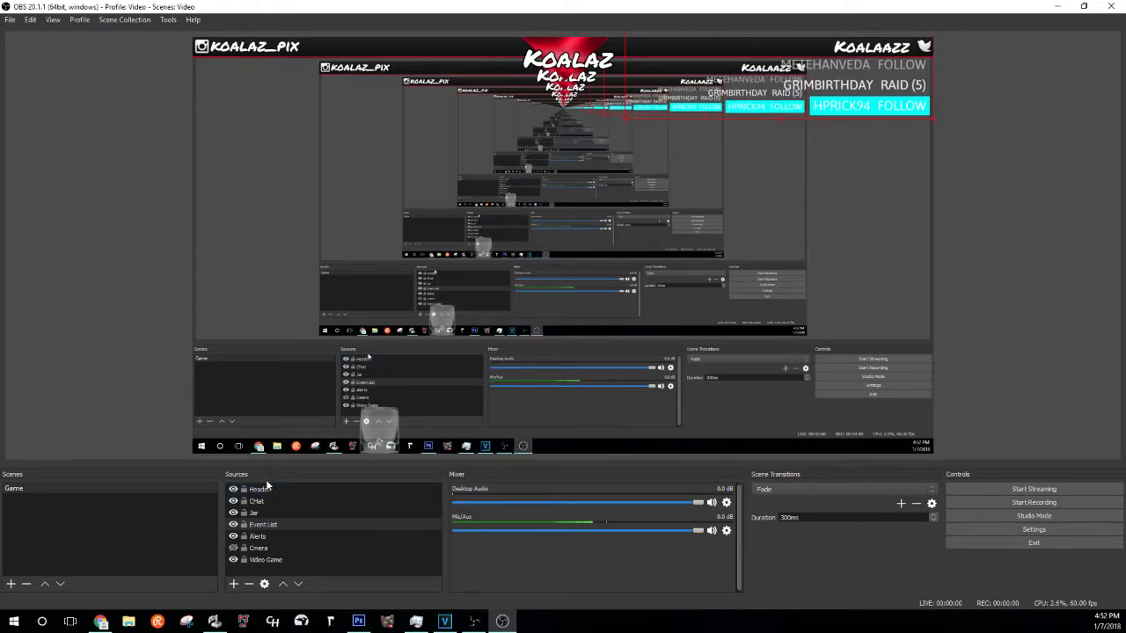
- Add a Webcam image source with webcam 4-3.png, moved to the bottom-left and enlarged
{"action": "left_click", "coordinate": [234, 583]}
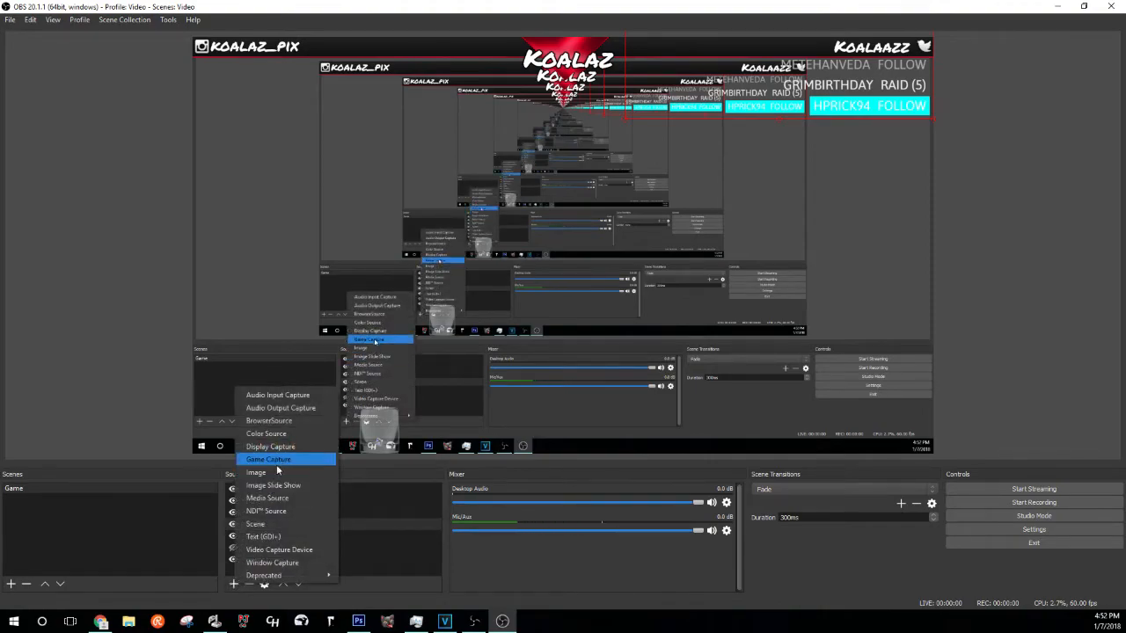
{"action": "left_click", "coordinate": [289, 459]}
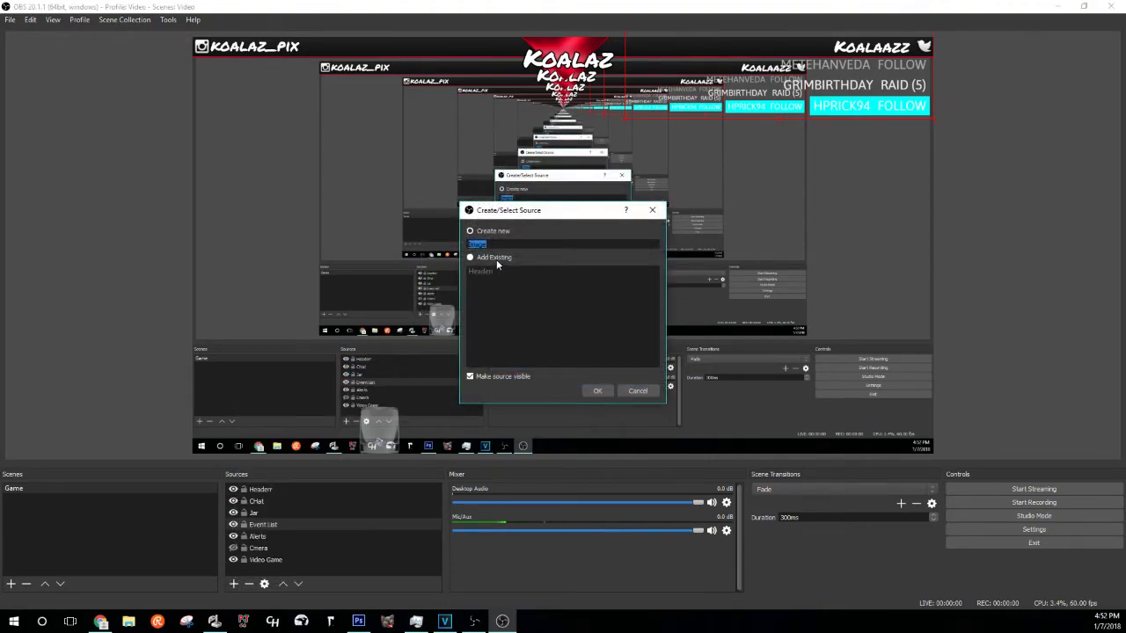
{"action": "type", "text": "Webcam"}
{"action": "key", "text": "Return"}
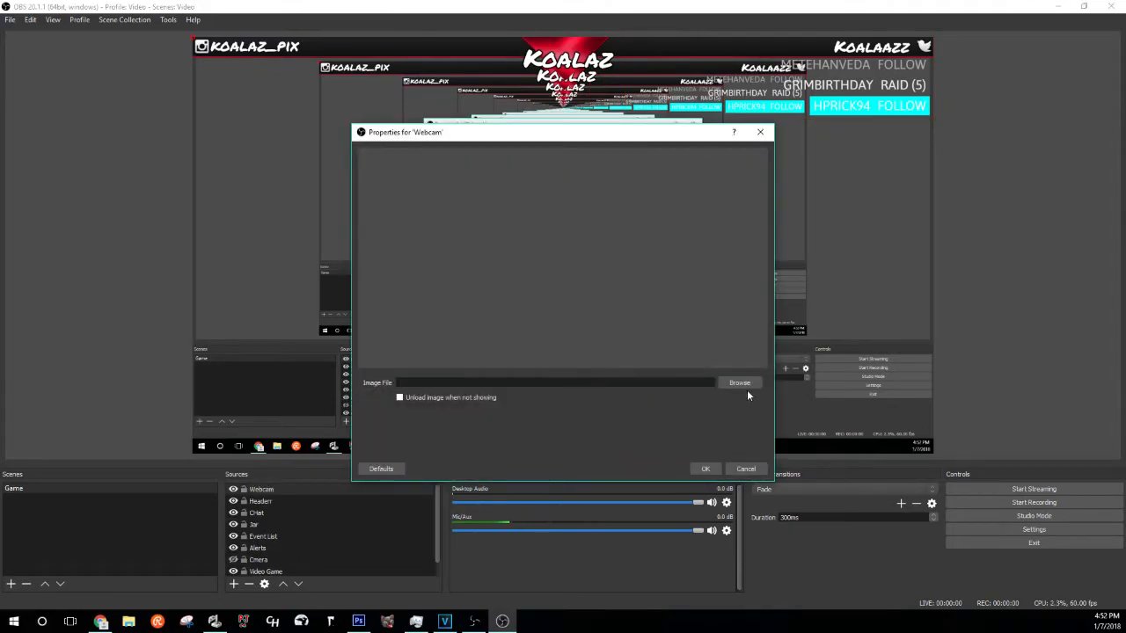
{"action": "left_click", "coordinate": [745, 383]}
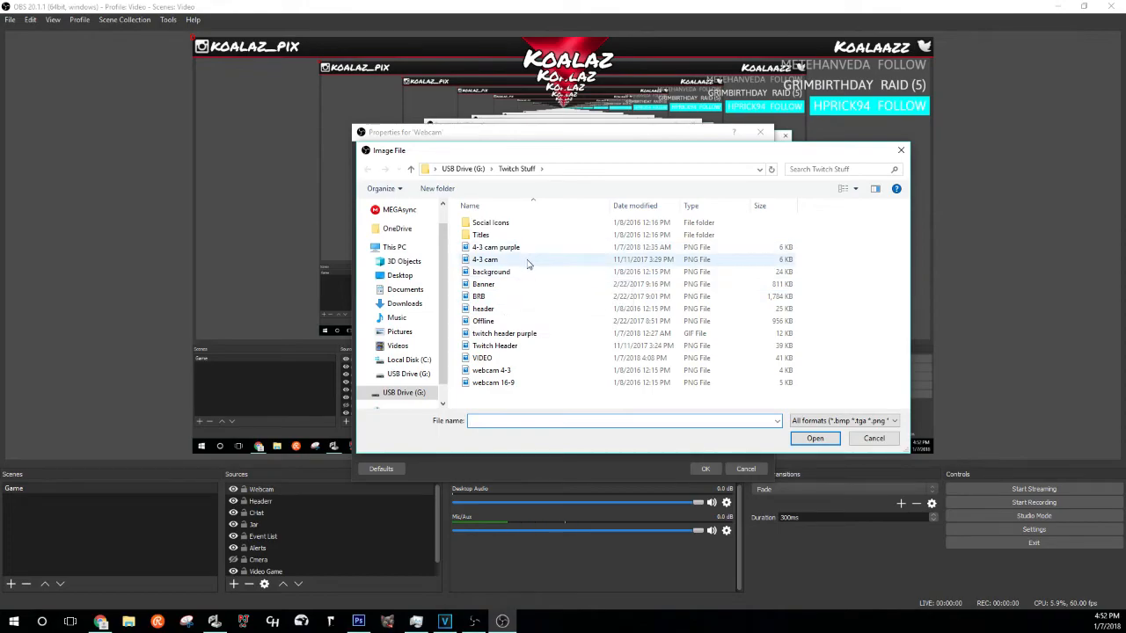
{"action": "double_click", "coordinate": [521, 370]}
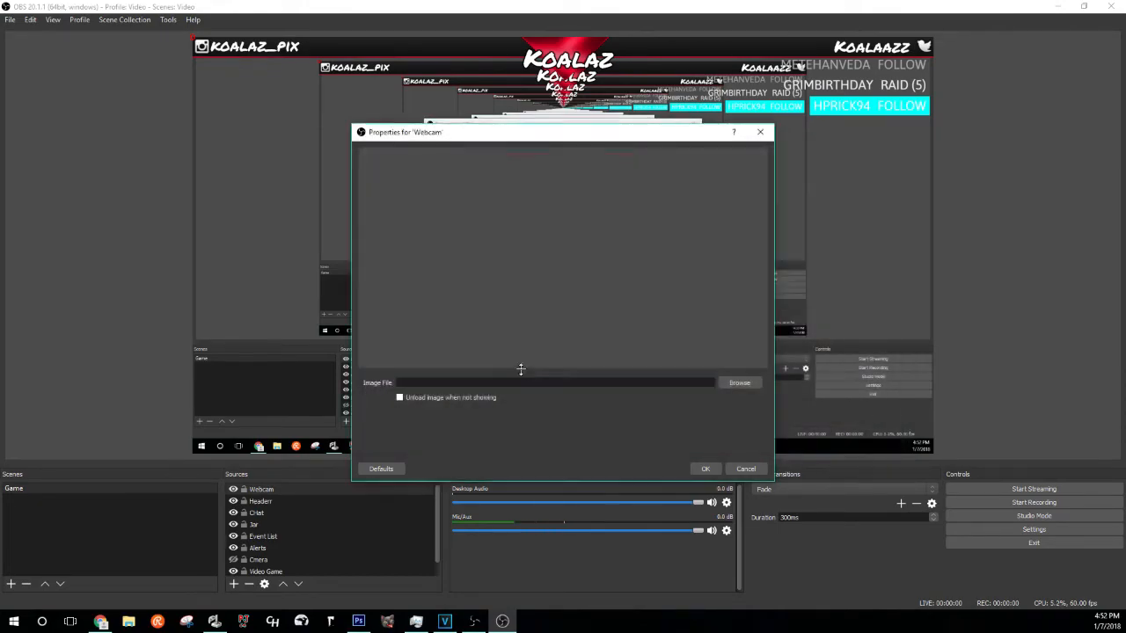
{"action": "left_click", "coordinate": [705, 469]}
{"action": "left_click_drag", "start_coordinate": [279, 77], "coordinate": [282, 395]}
{"action": "left_click_drag", "start_coordinate": [318, 358], "coordinate": [359, 322]}
{"action": "left_click", "coordinate": [275, 500]}
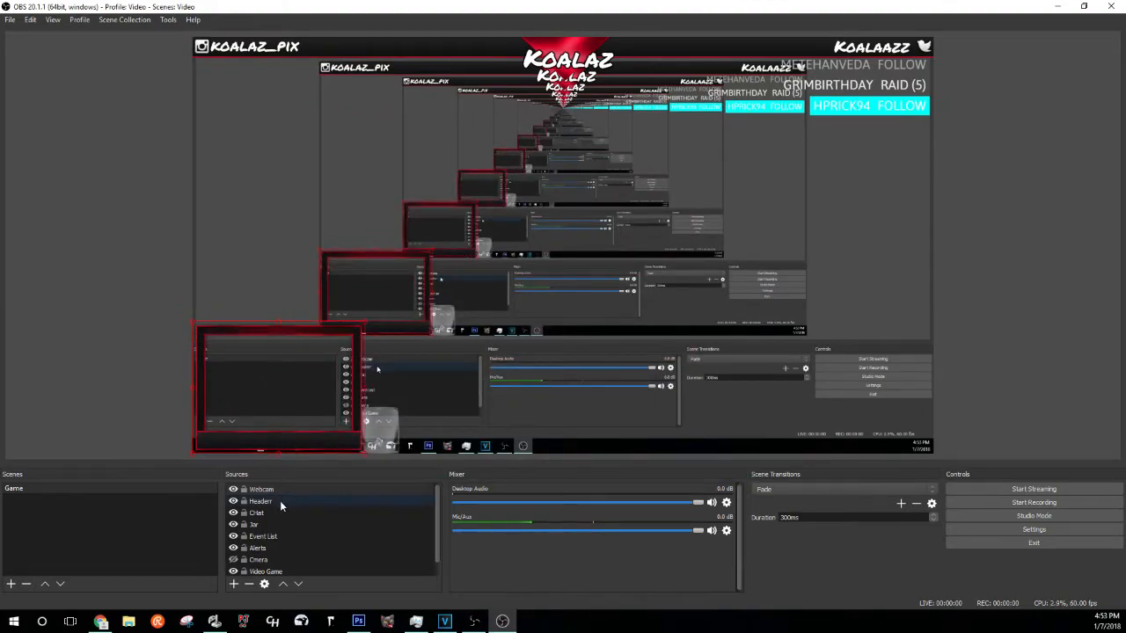
- Show the Cmera feed, shrink it slightly, and narrow the Webcam frame to fit it
{"action": "left_click", "coordinate": [233, 560]}
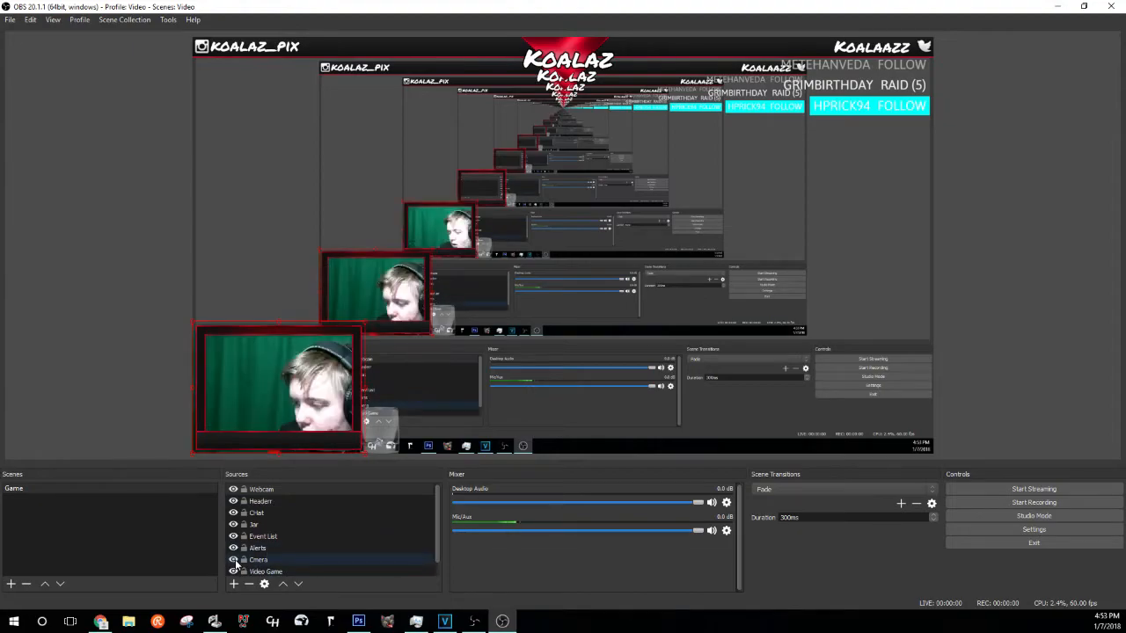
{"action": "left_click", "coordinate": [294, 559]}
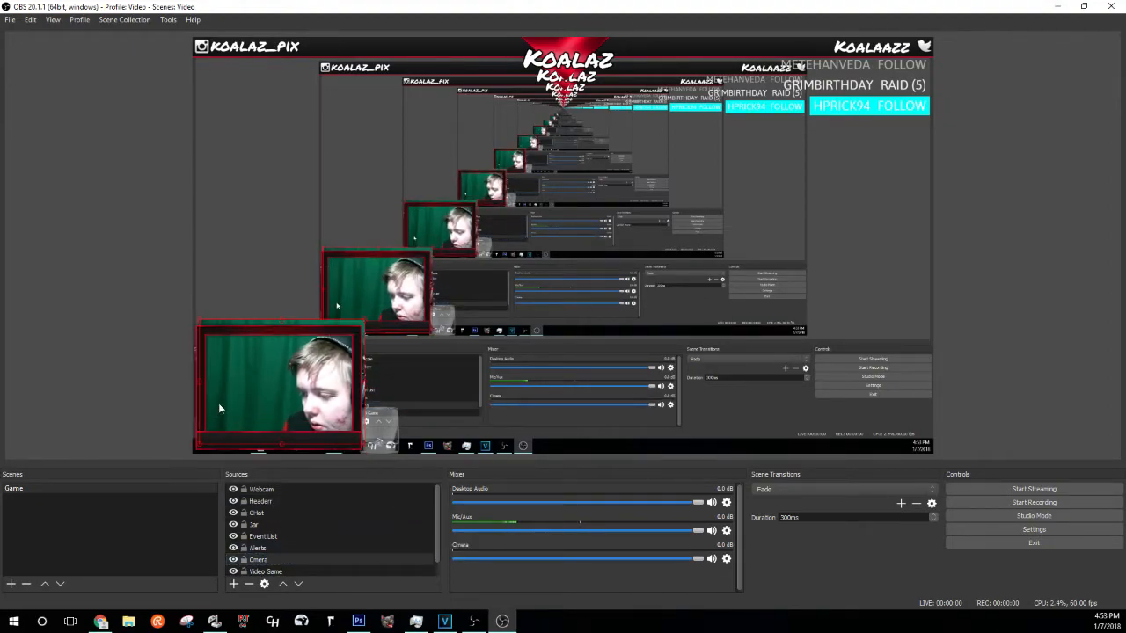
{"action": "left_click_drag", "start_coordinate": [366, 323], "coordinate": [358, 330]}
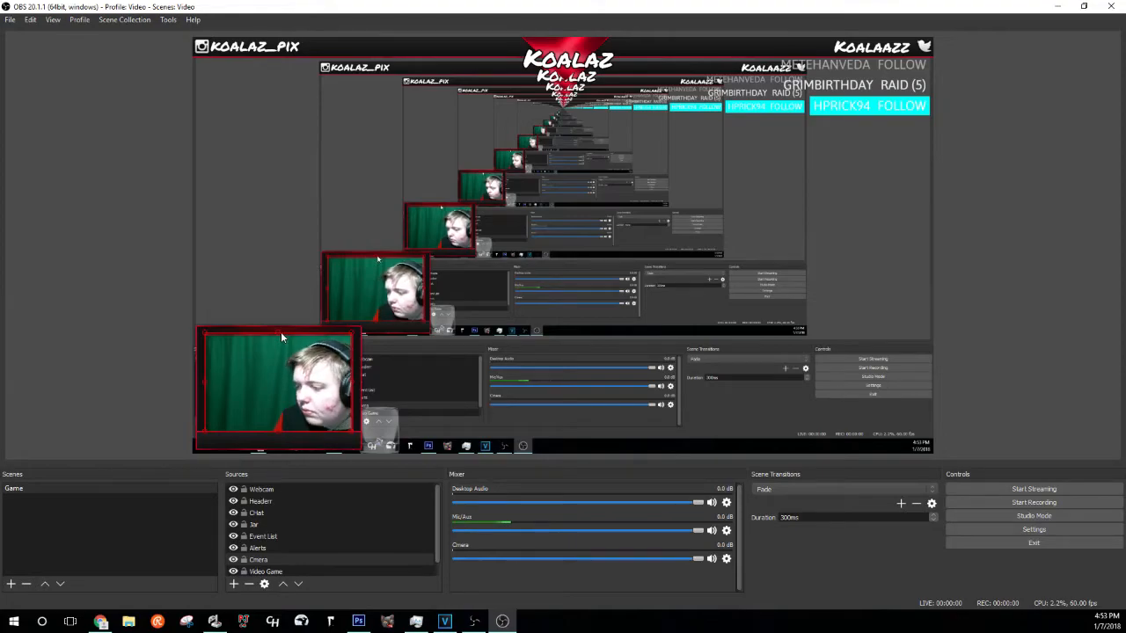
{"action": "left_click", "coordinate": [335, 490]}
{"action": "left_click_drag", "start_coordinate": [364, 389], "coordinate": [356, 389]}
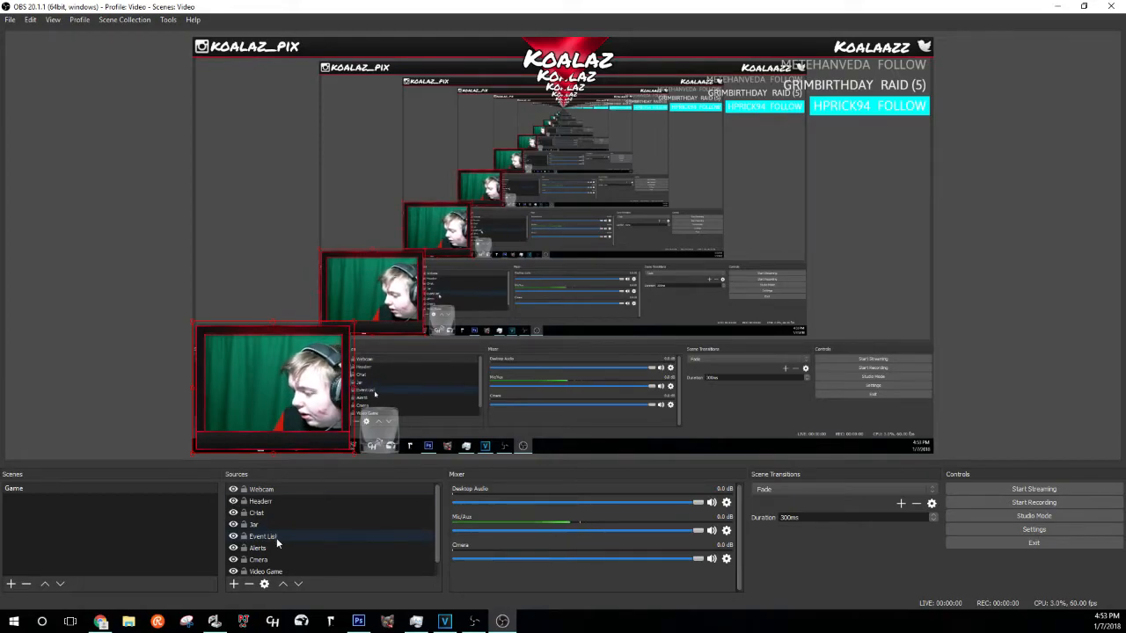
{"action": "left_click", "coordinate": [285, 559]}
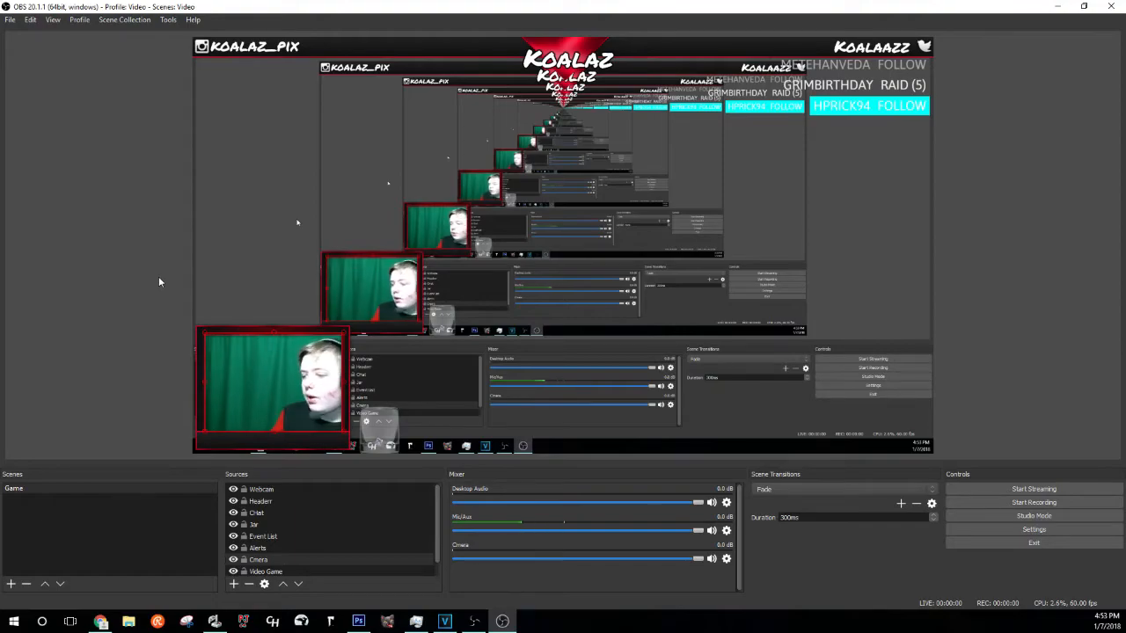
{"action": "left_click", "coordinate": [59, 294]}
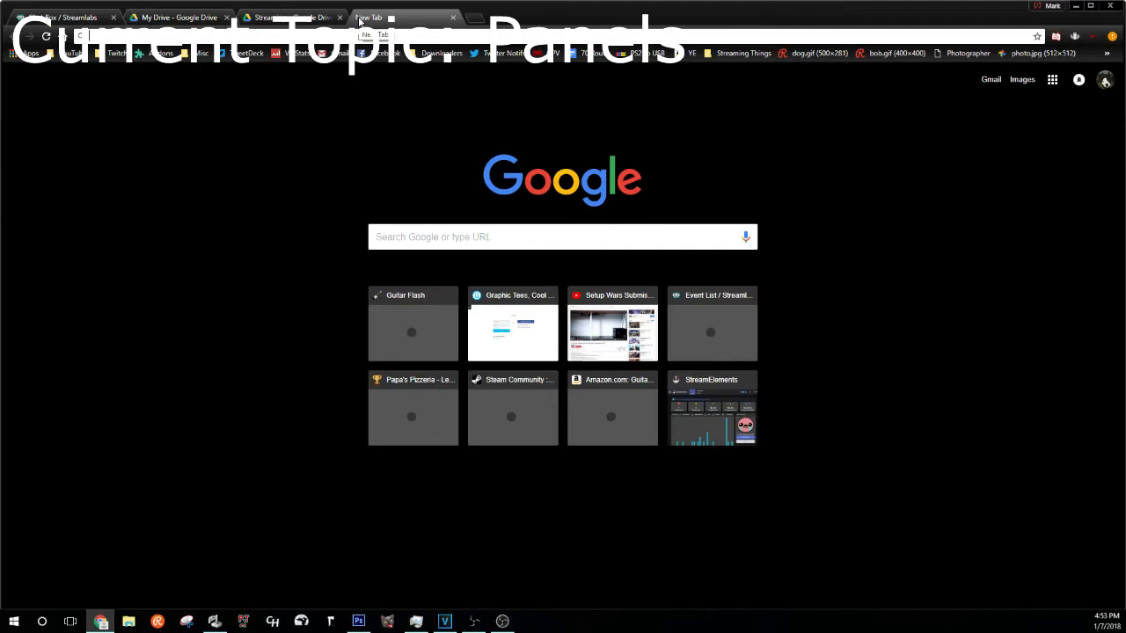
- On Nerd or Die's Customizable Twitch Panels, set the left side purple and right side black
{"action": "type", "text": "nerdordie"}
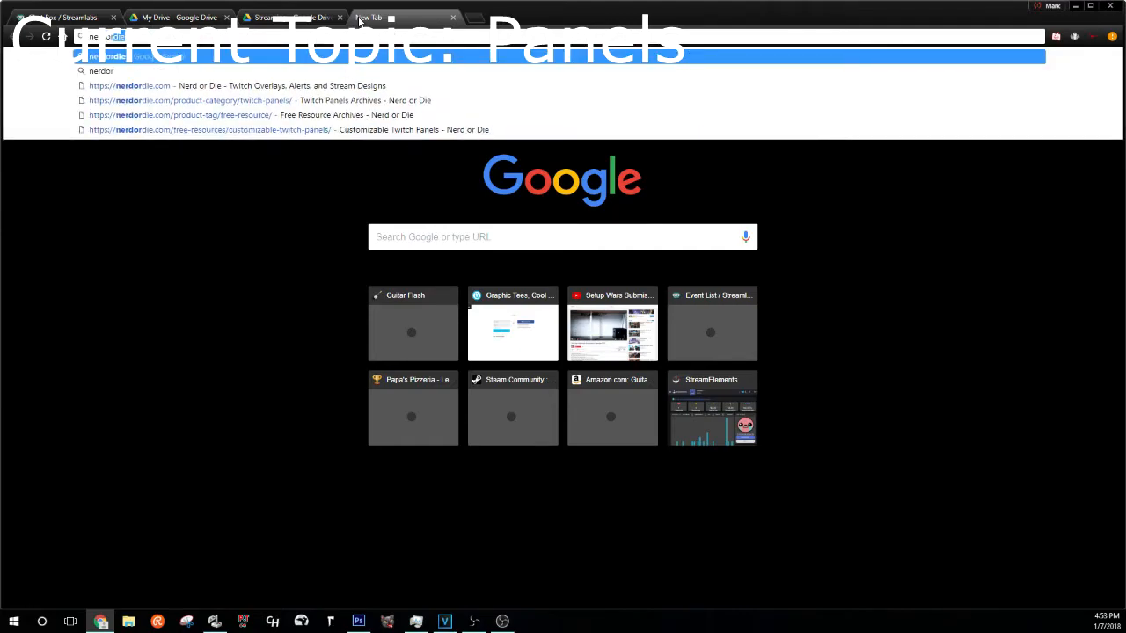
{"action": "left_click", "coordinate": [342, 101]}
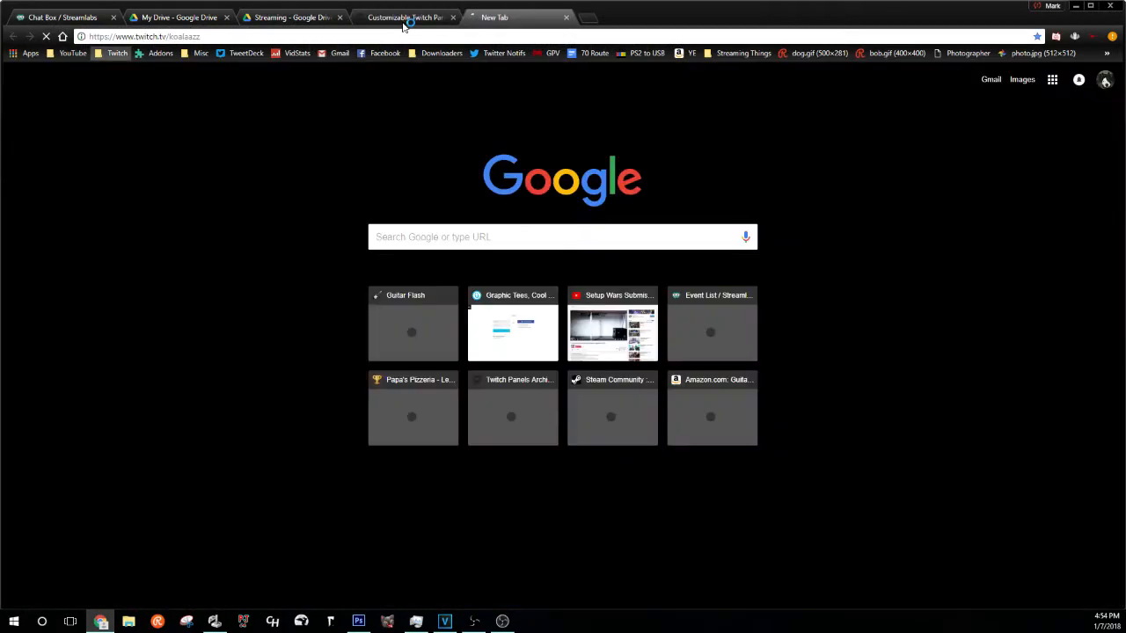
{"action": "left_click", "coordinate": [410, 19]}
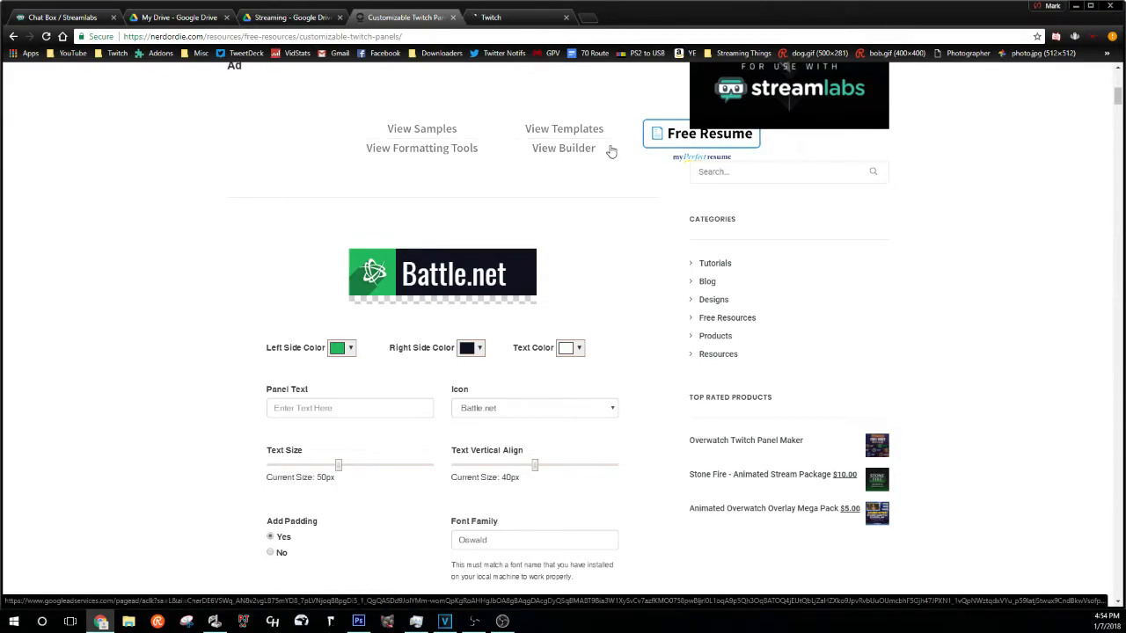
{"action": "left_click", "coordinate": [344, 350]}
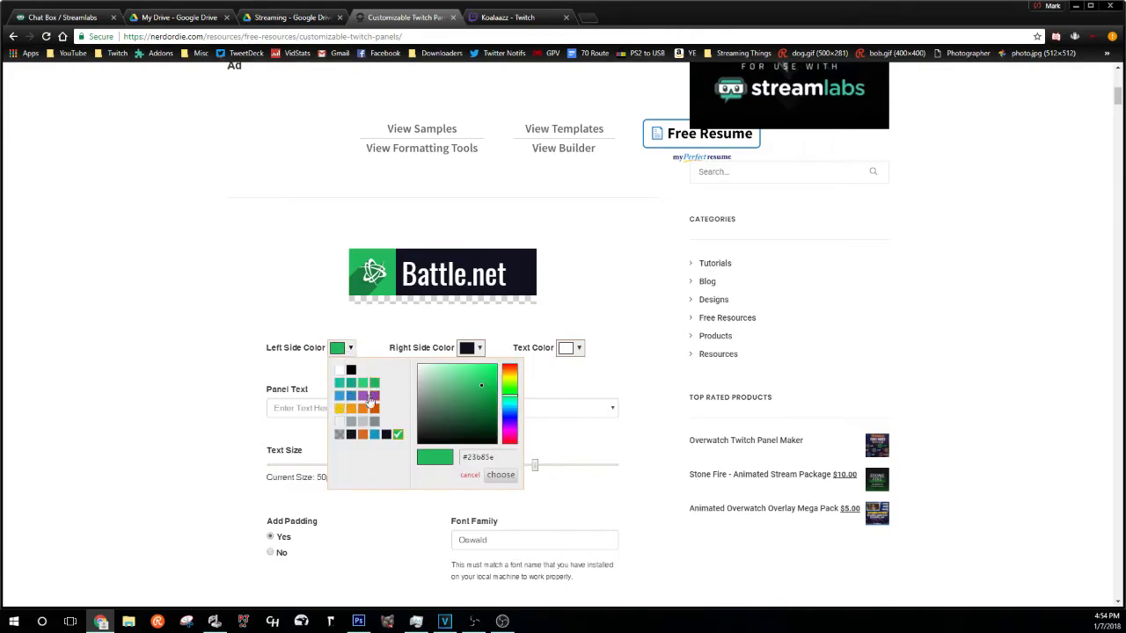
{"action": "left_click", "coordinate": [374, 396]}
{"action": "left_click", "coordinate": [501, 475]}
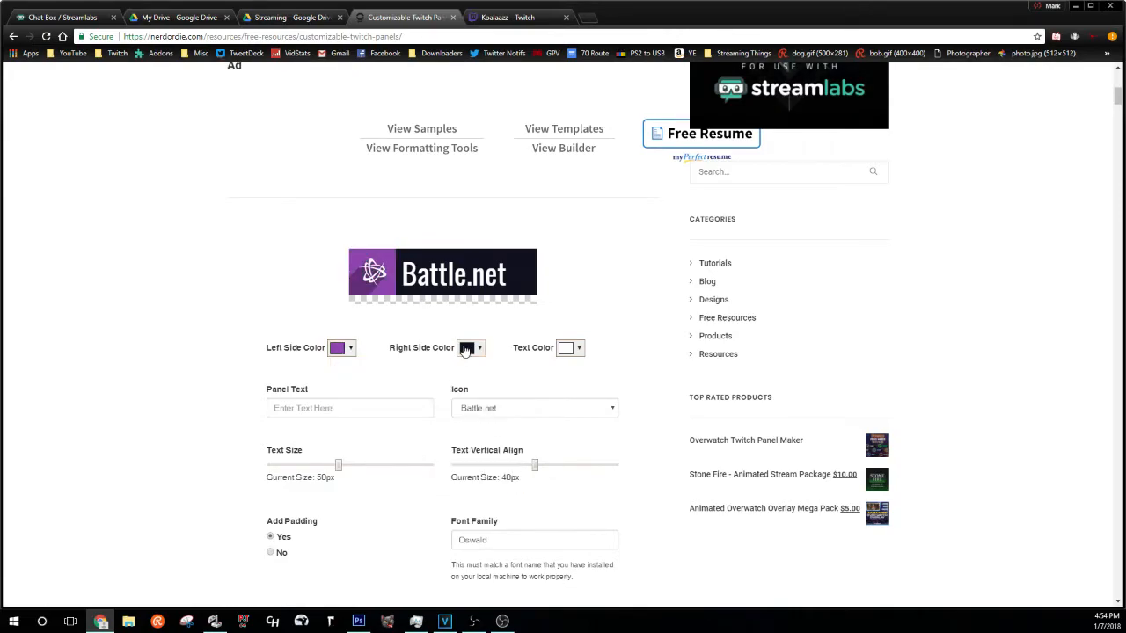
{"action": "left_click", "coordinate": [470, 350]}
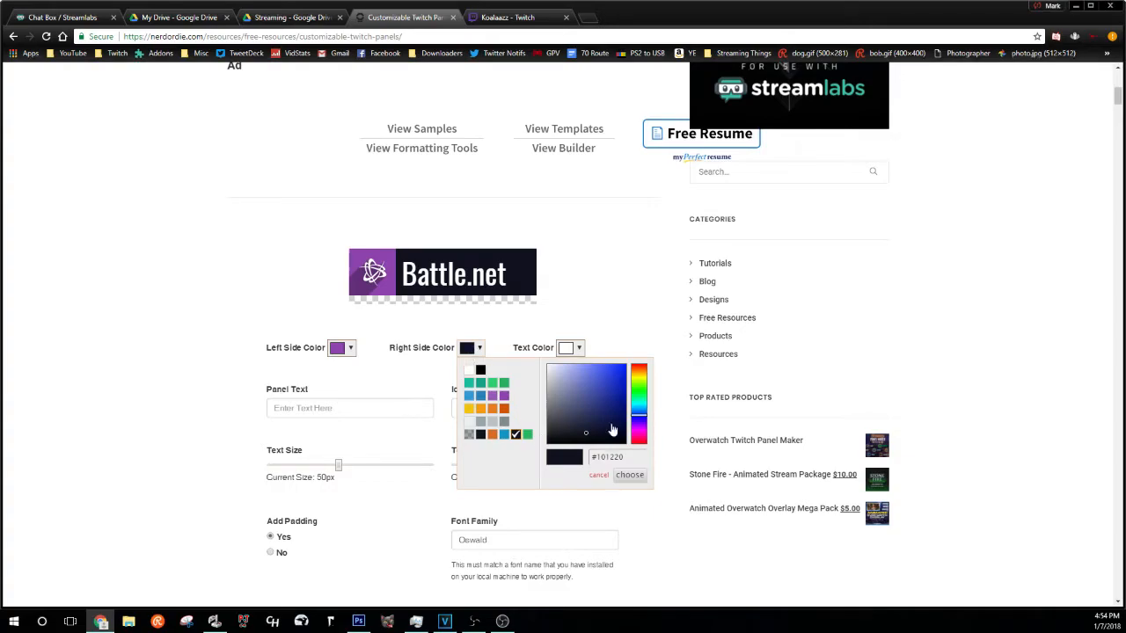
{"action": "left_click", "coordinate": [480, 370]}
{"action": "left_click", "coordinate": [630, 475]}
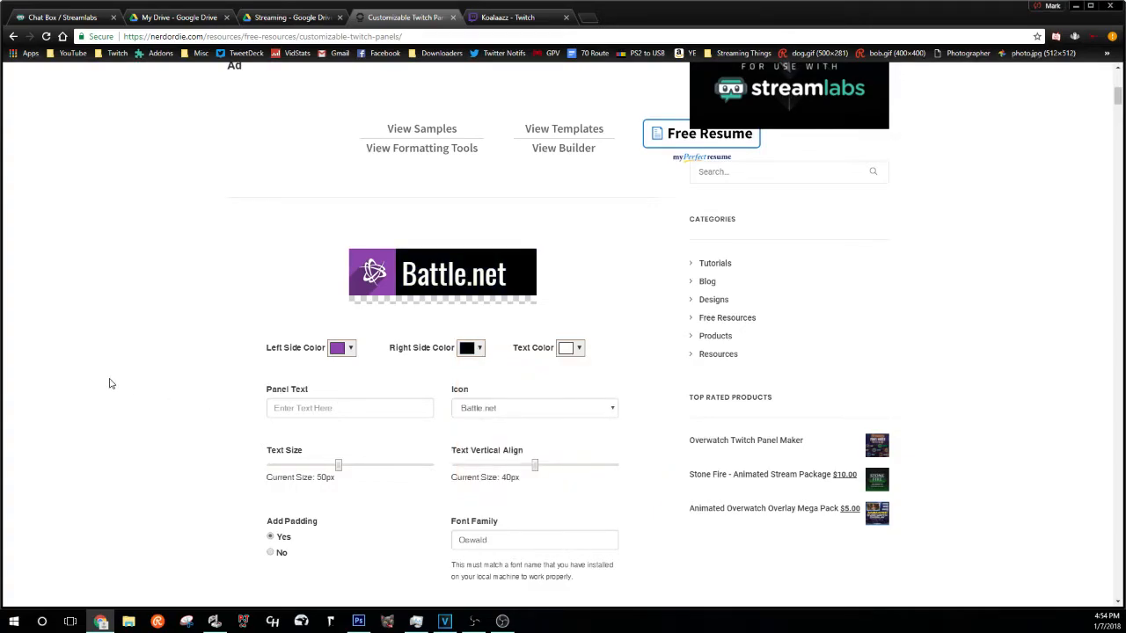
- Enter 'About Me' as the panel text at 60px and adjust its vertical position
{"action": "left_click", "coordinate": [306, 408]}
{"action": "type", "text": "A"}
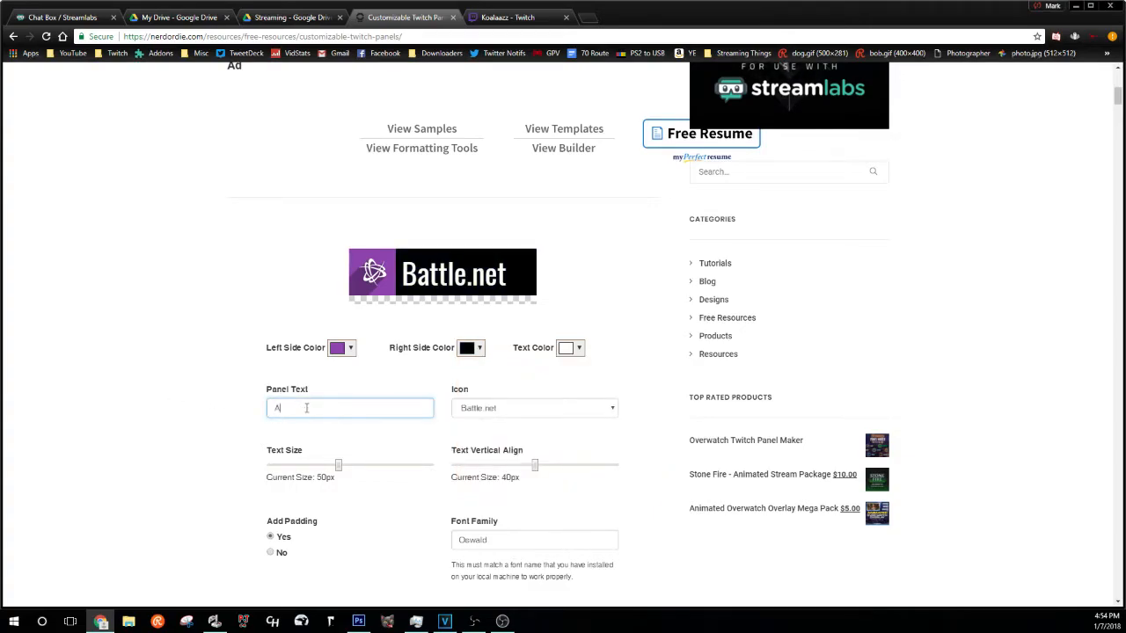
{"action": "type", "text": "bout Me"}
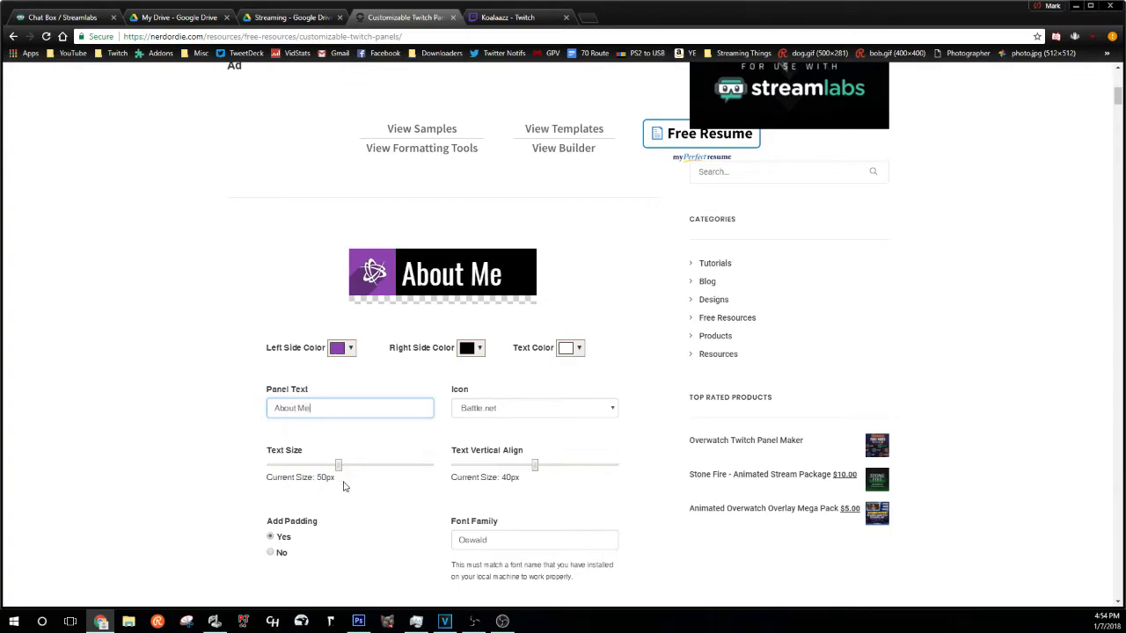
{"action": "left_click_drag", "start_coordinate": [341, 470], "coordinate": [363, 472]}
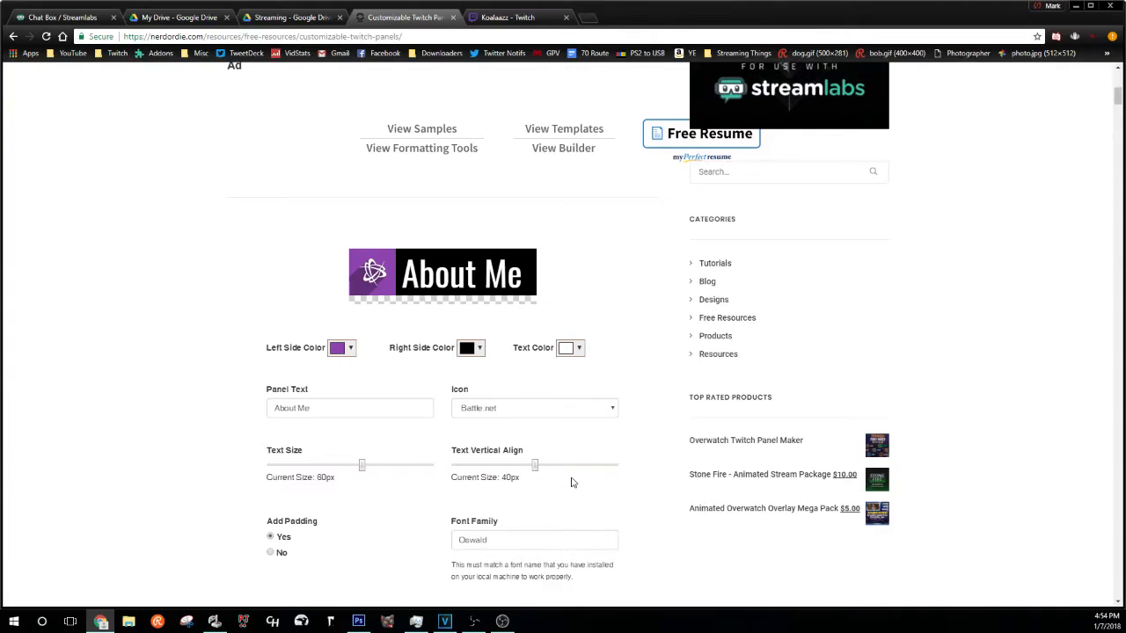
{"action": "mouse_move", "coordinate": [535, 468]}
{"action": "left_mouse_down"}
{"action": "mouse_move", "coordinate": [681, 470]}
{"action": "mouse_move", "coordinate": [454, 467]}
{"action": "mouse_move", "coordinate": [535, 472]}
{"action": "left_mouse_up"}
{"action": "scroll", "coordinate": [454, 513], "scroll_direction": "down", "scroll_amount": 2}
- Try the Chat, Controller and Extra Life icons, then set the banner icon to the Nerd or Die logo
{"action": "scroll", "coordinate": [497, 387], "scroll_direction": "up", "scroll_amount": 1}
{"action": "left_click", "coordinate": [504, 355]}
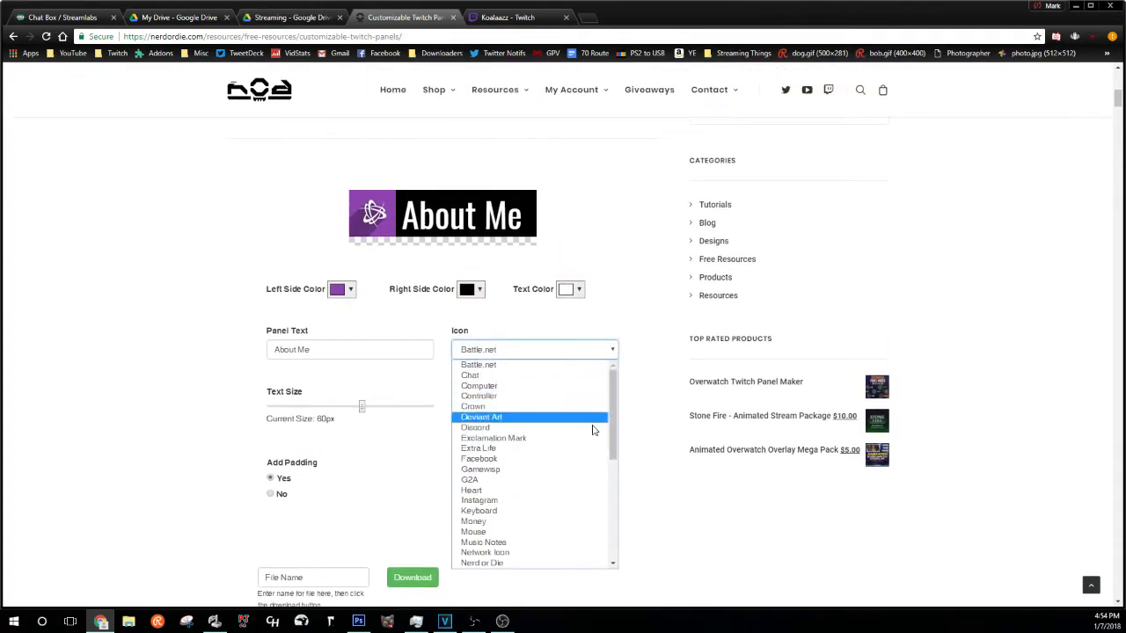
{"action": "left_click", "coordinate": [493, 376]}
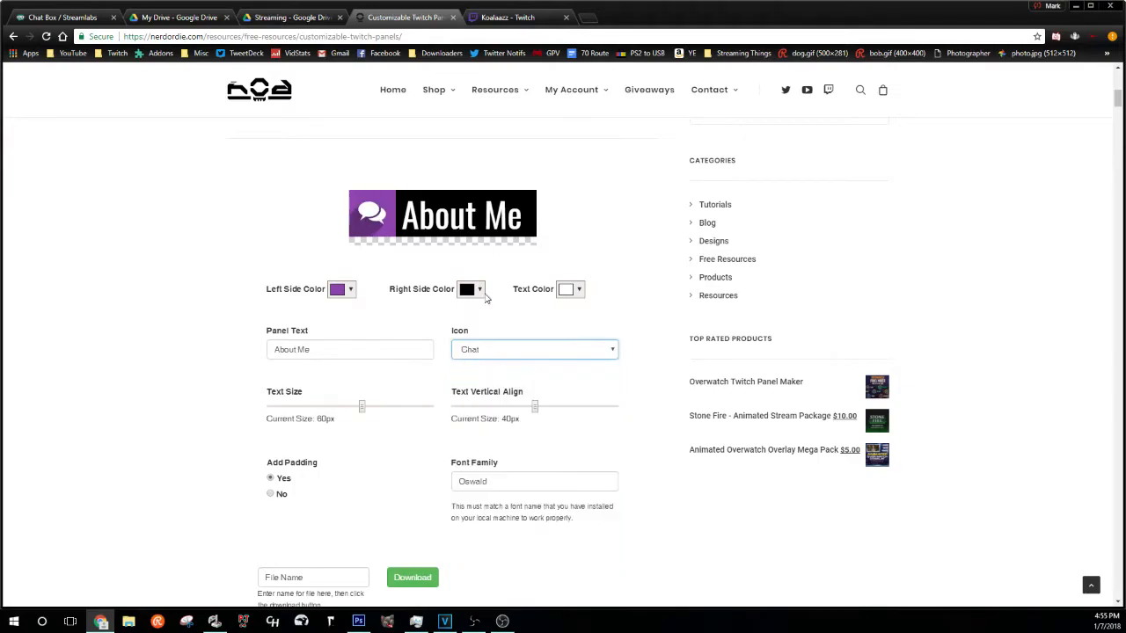
{"action": "left_click", "coordinate": [534, 350]}
{"action": "left_click", "coordinate": [540, 397]}
{"action": "left_click", "coordinate": [523, 349]}
{"action": "left_click", "coordinate": [533, 449]}
{"action": "left_click", "coordinate": [514, 348]}
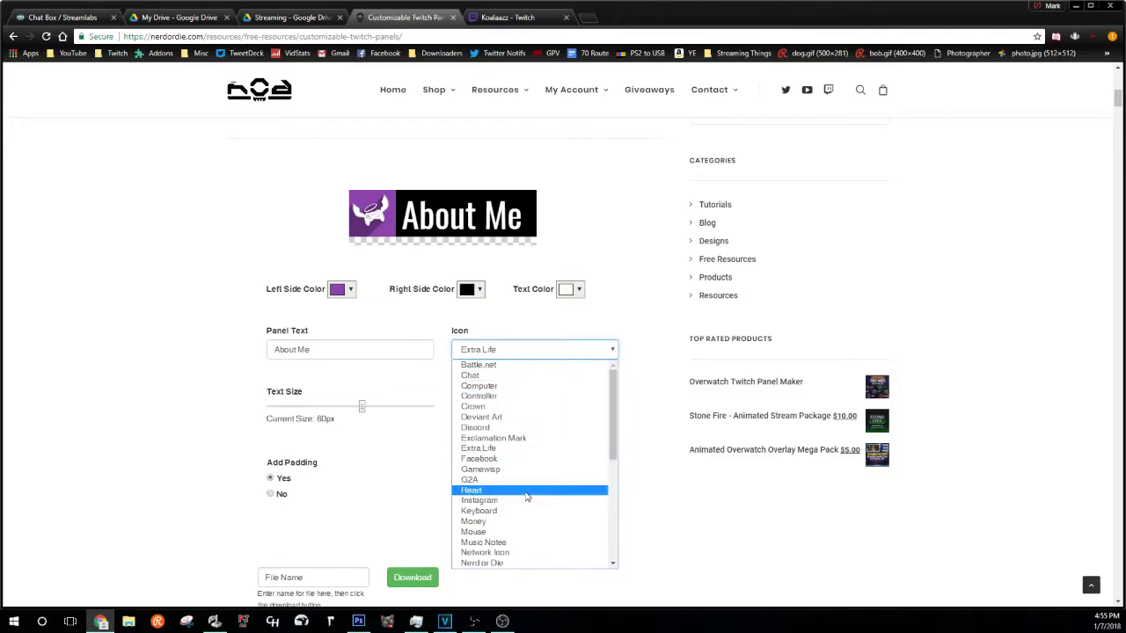
{"action": "scroll", "coordinate": [527, 448], "scroll_direction": "down", "scroll_amount": 5}
{"action": "left_click", "coordinate": [527, 448]}
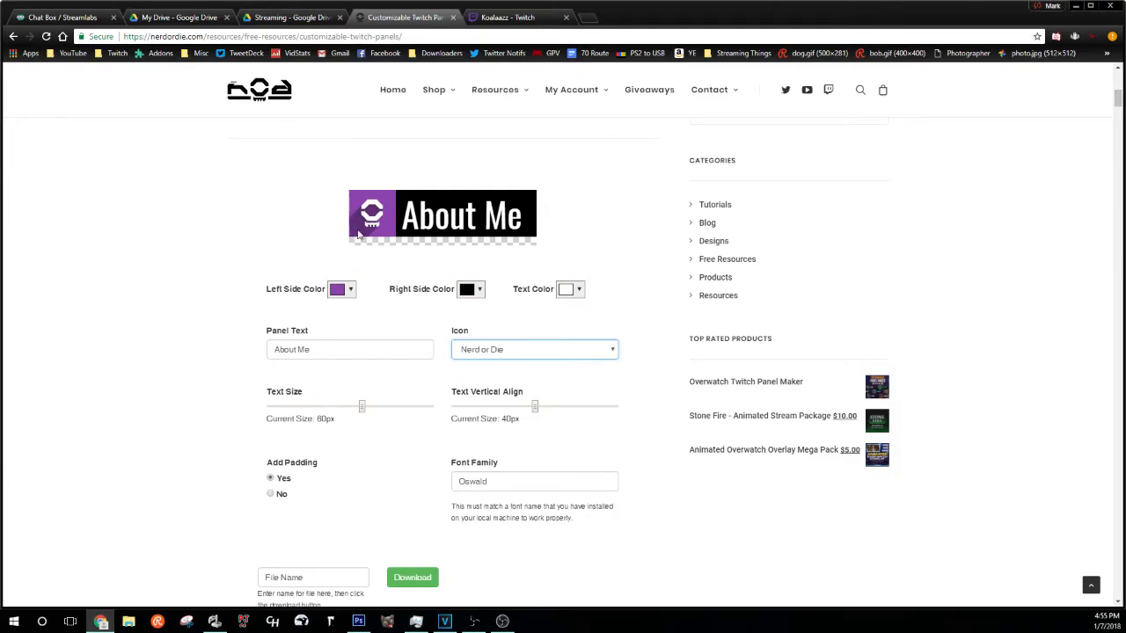
- Name the file aboutme and download the About Me panel as aboutme.png
{"action": "left_click", "coordinate": [301, 577]}
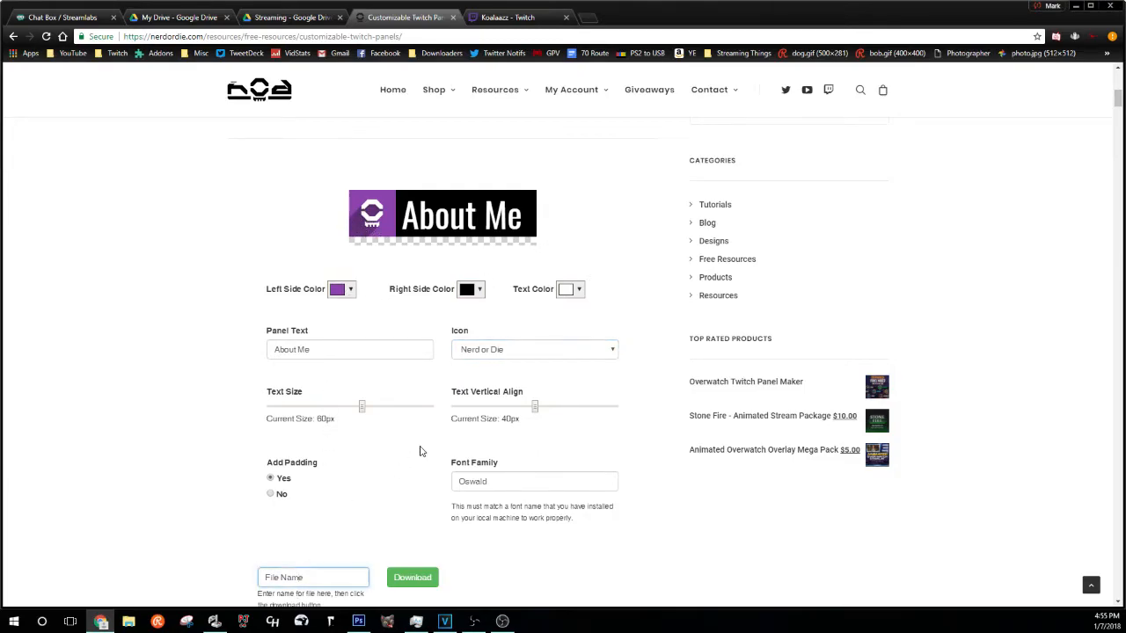
{"action": "type", "text": "aboutm"}
{"action": "key", "text": "ctrl+a"}
{"action": "type", "text": "a"}
{"action": "left_click", "coordinate": [408, 573]}
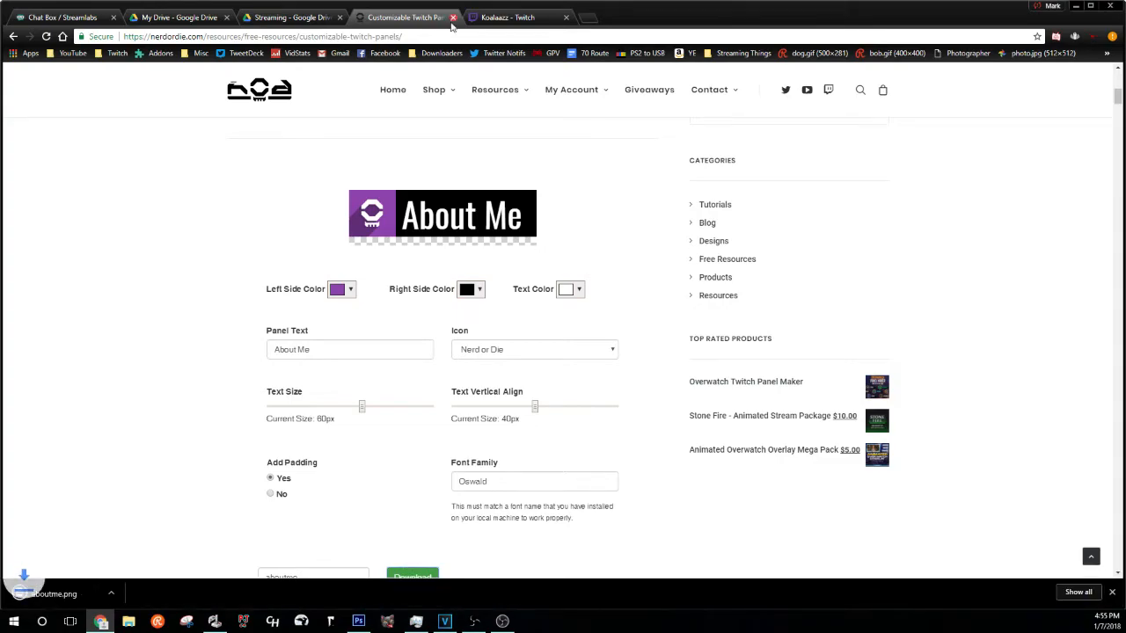
{"action": "left_click", "coordinate": [519, 17]}
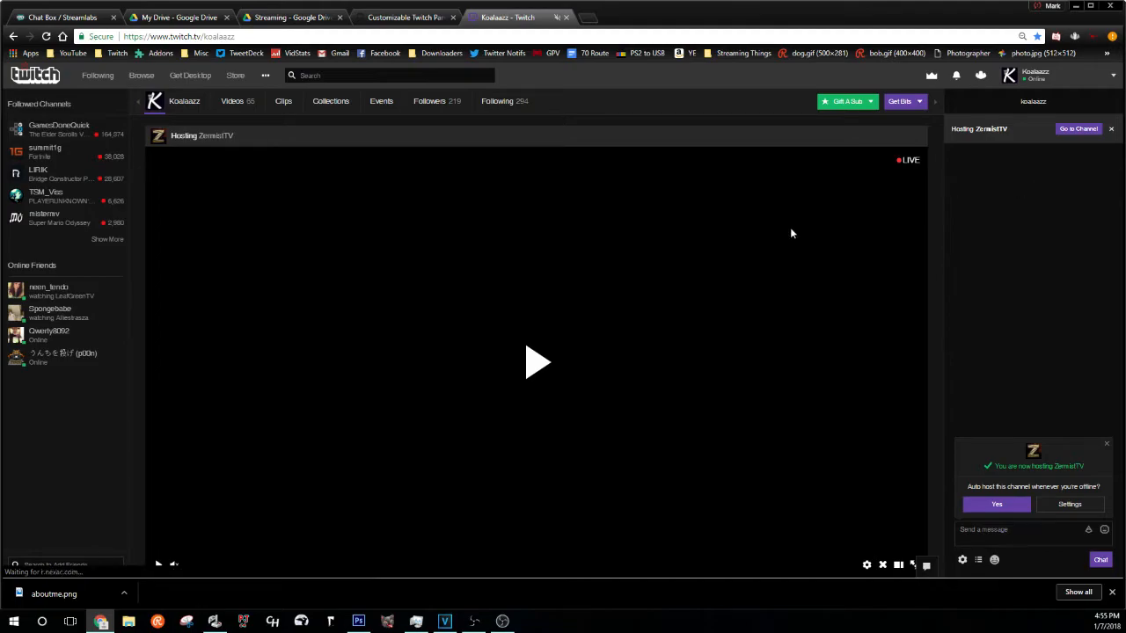
- Add a new text/image channel panel and upload aboutme.png as its image
{"action": "scroll", "coordinate": [693, 241], "scroll_direction": "down", "scroll_amount": 1}
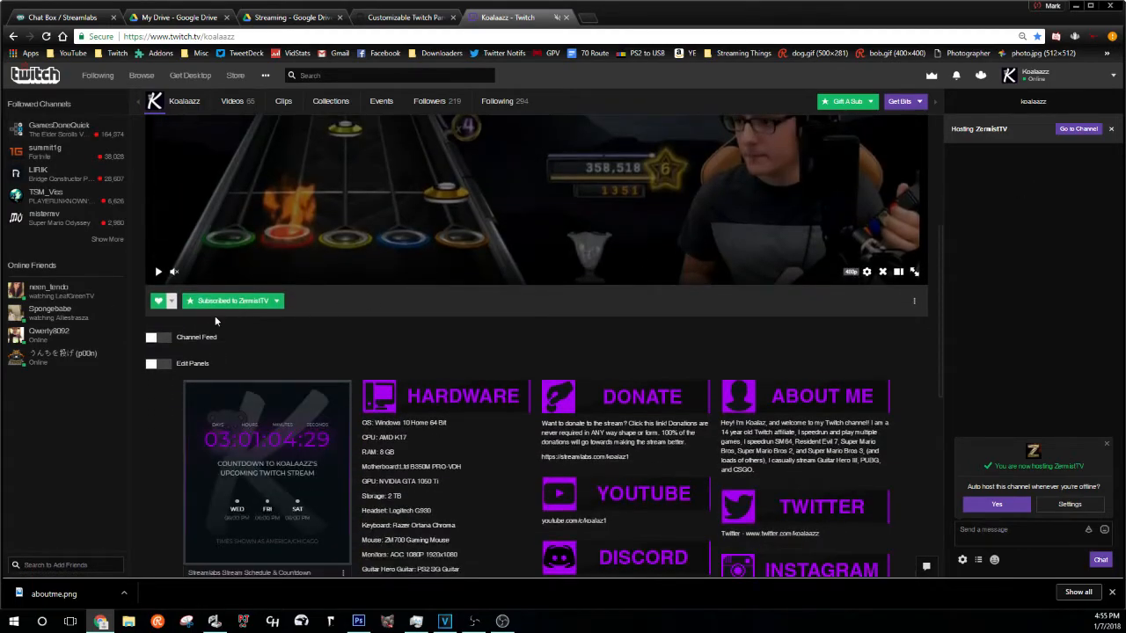
{"action": "left_click", "coordinate": [155, 365]}
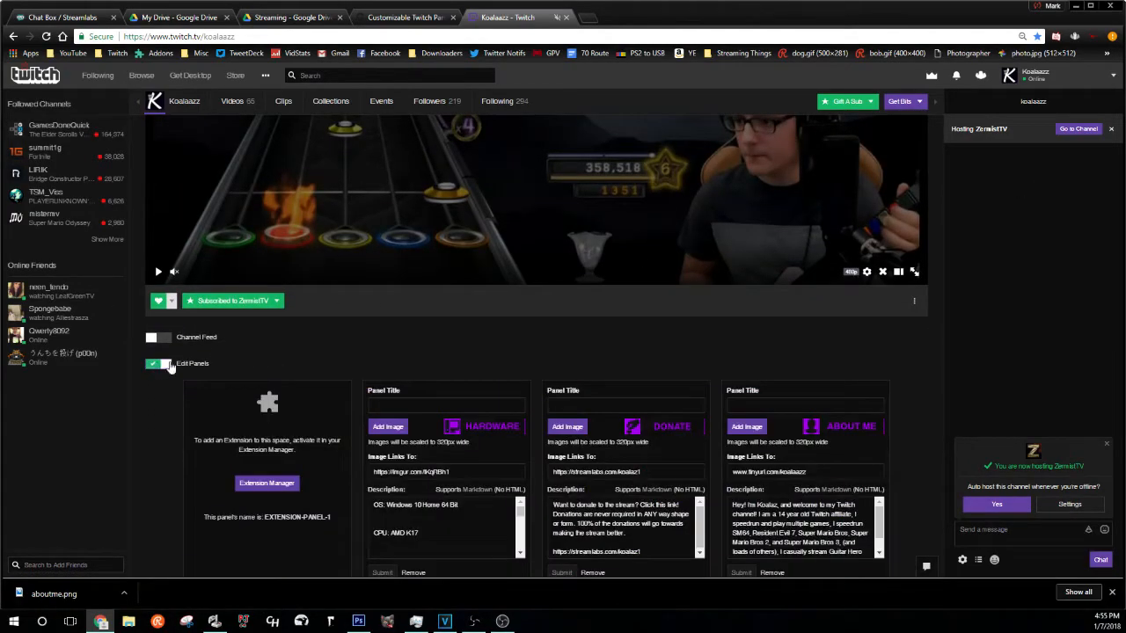
{"action": "scroll", "coordinate": [329, 357], "scroll_direction": "down", "scroll_amount": 10}
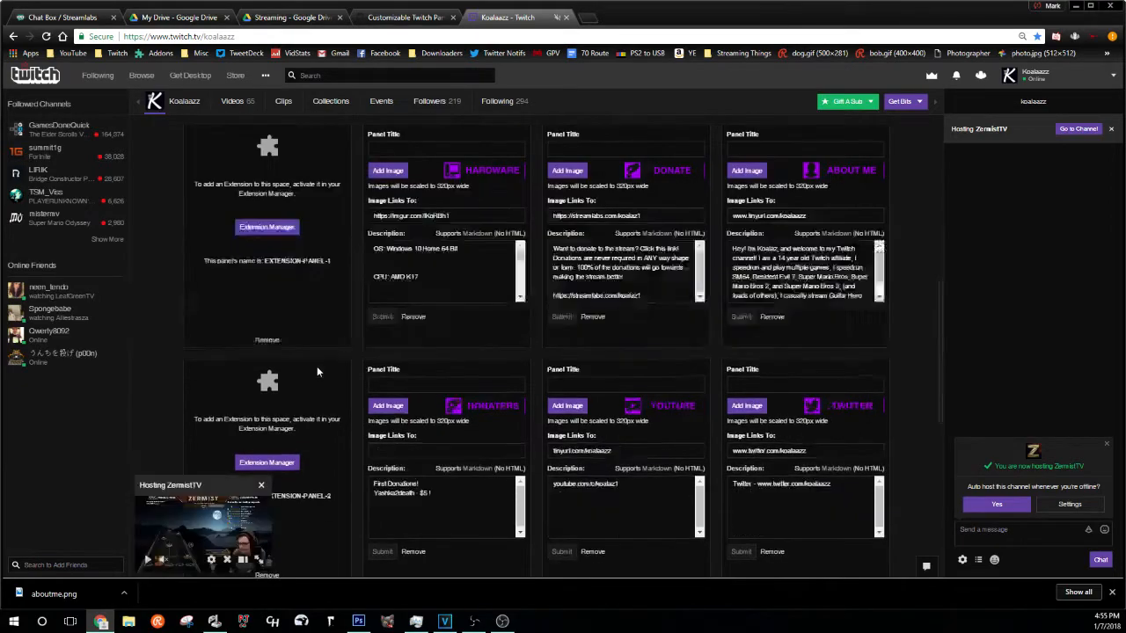
{"action": "scroll", "coordinate": [510, 356], "scroll_direction": "up", "scroll_amount": 1}
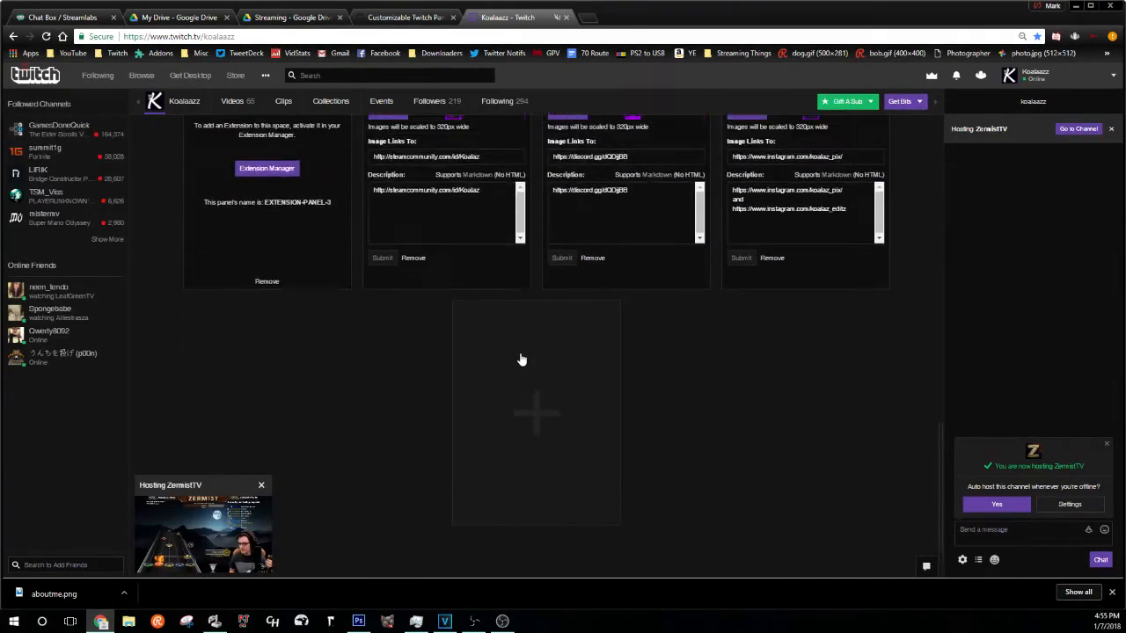
{"action": "left_click", "coordinate": [544, 429]}
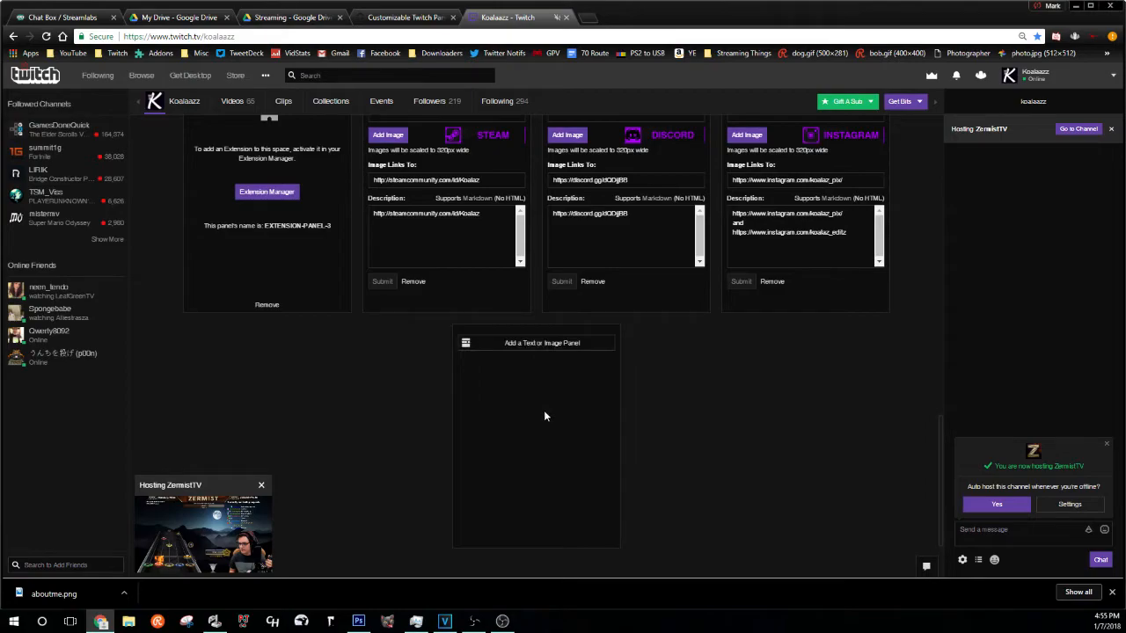
{"action": "left_click", "coordinate": [489, 350]}
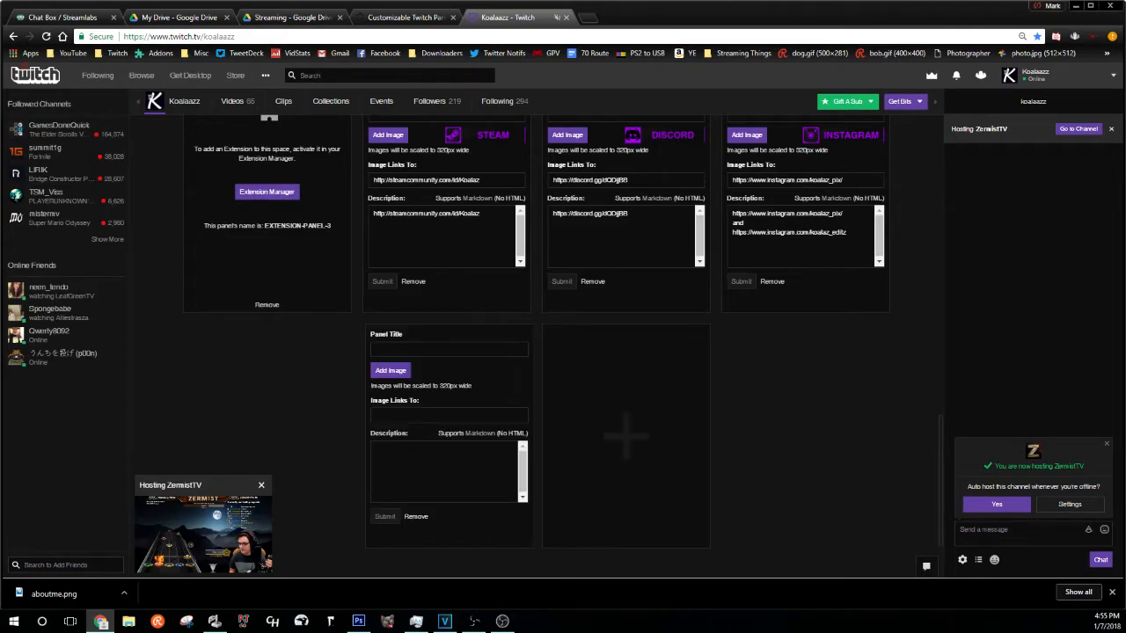
{"action": "left_click", "coordinate": [400, 373]}
{"action": "left_click_drag", "start_coordinate": [72, 590], "coordinate": [563, 148]}
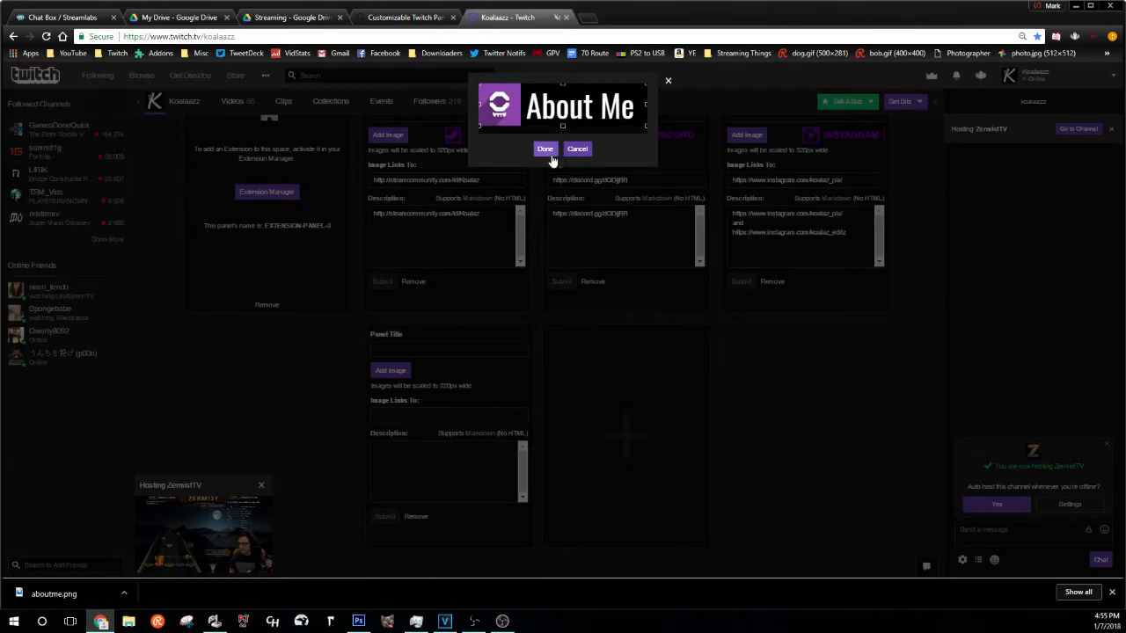
{"action": "left_click", "coordinate": [546, 149]}
- Delete 'Pogchamp' so the description reads 'Im a cool guy lol', and submit the panel
{"action": "left_click", "coordinate": [435, 454]}
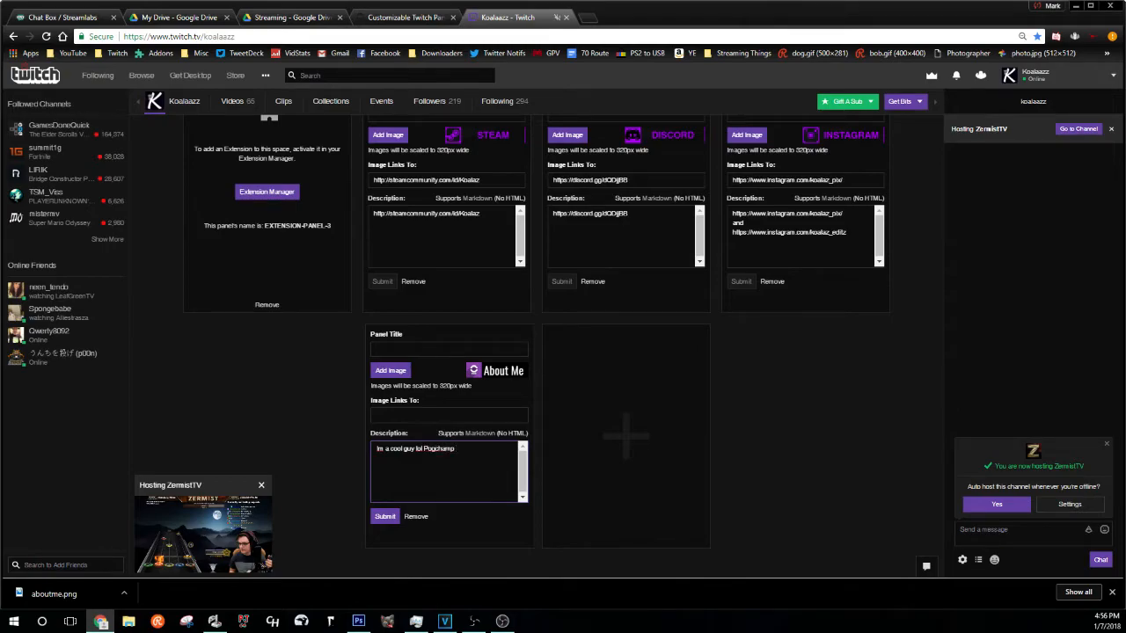
{"action": "left_click_drag", "start_coordinate": [456, 449], "coordinate": [423, 449]}
{"action": "key", "text": "BackSpace"}
{"action": "left_click", "coordinate": [385, 519]}
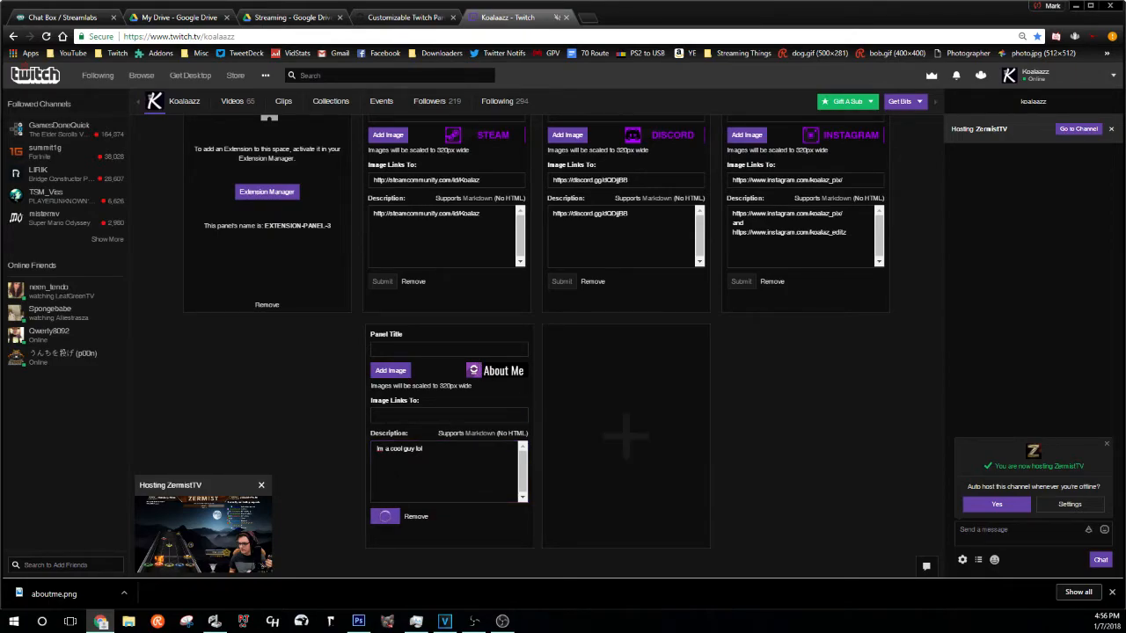
- Turn panel editing off to preview the published panels, then turn it back on
{"action": "scroll", "coordinate": [329, 336], "scroll_direction": "up", "scroll_amount": 8}
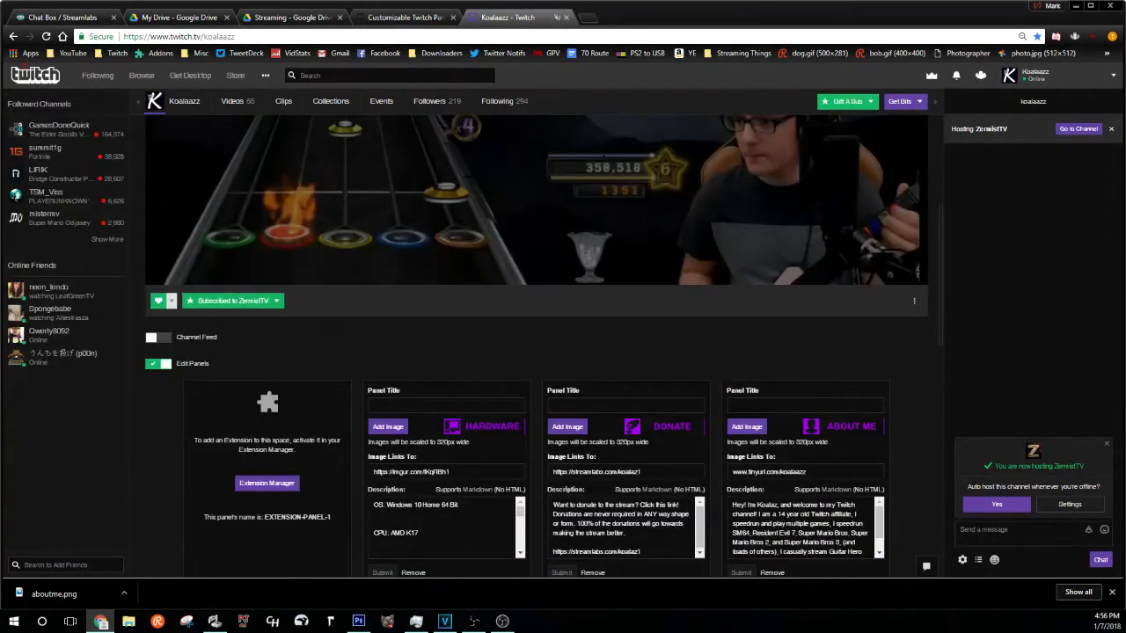
{"action": "left_click", "coordinate": [161, 364]}
{"action": "scroll", "coordinate": [321, 361], "scroll_direction": "down", "scroll_amount": 15}
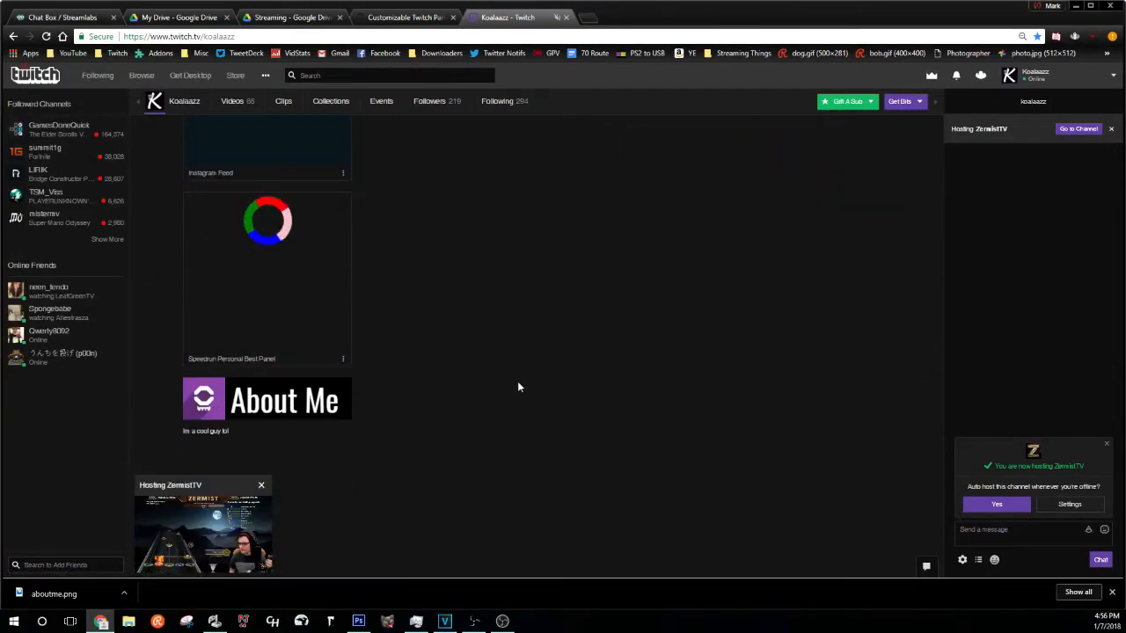
{"action": "left_click", "coordinate": [158, 344]}
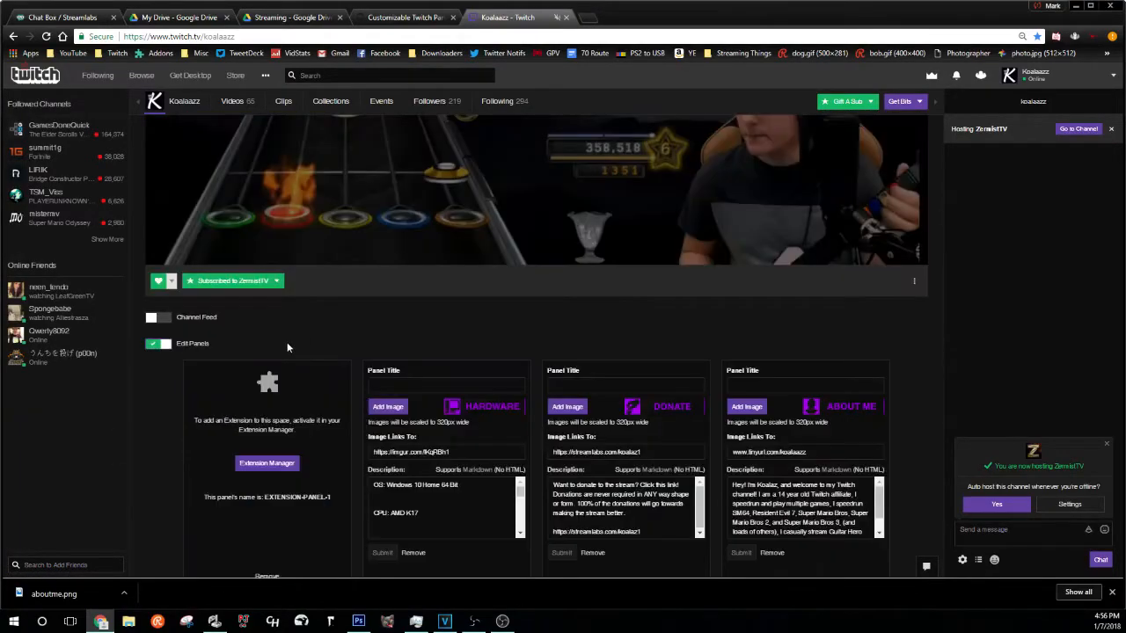
{"action": "scroll", "coordinate": [287, 347], "scroll_direction": "down", "scroll_amount": 5}
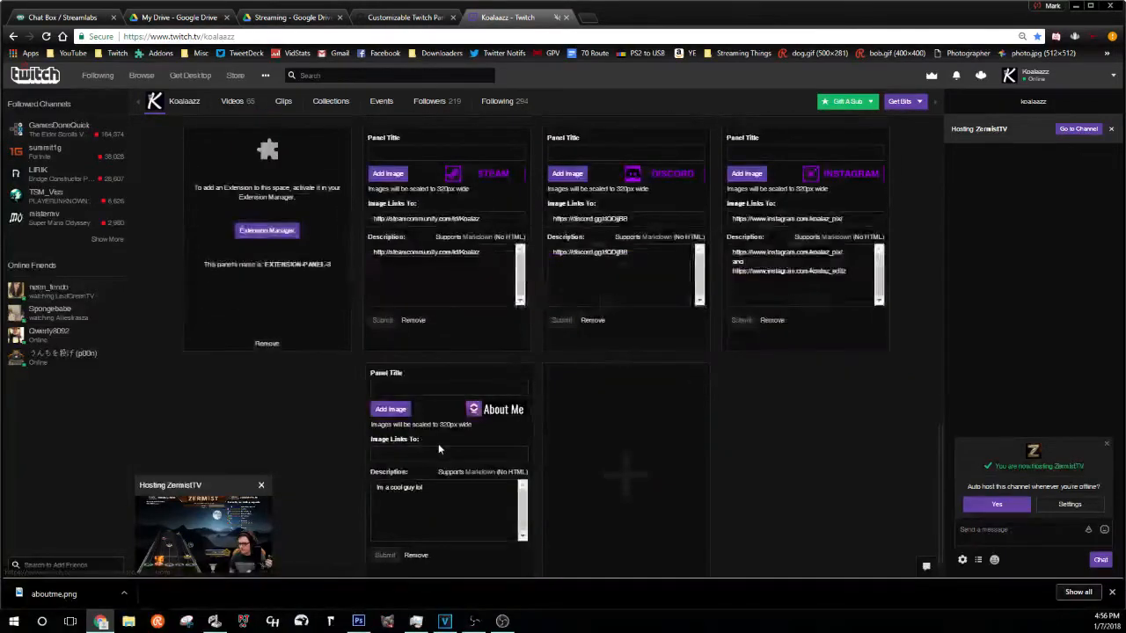
- Send 'test' in the Twitch chat, then run a web search for nightbot
{"action": "left_click", "coordinate": [1020, 530]}
{"action": "type", "text": "test"}
{"action": "key", "text": "Return"}
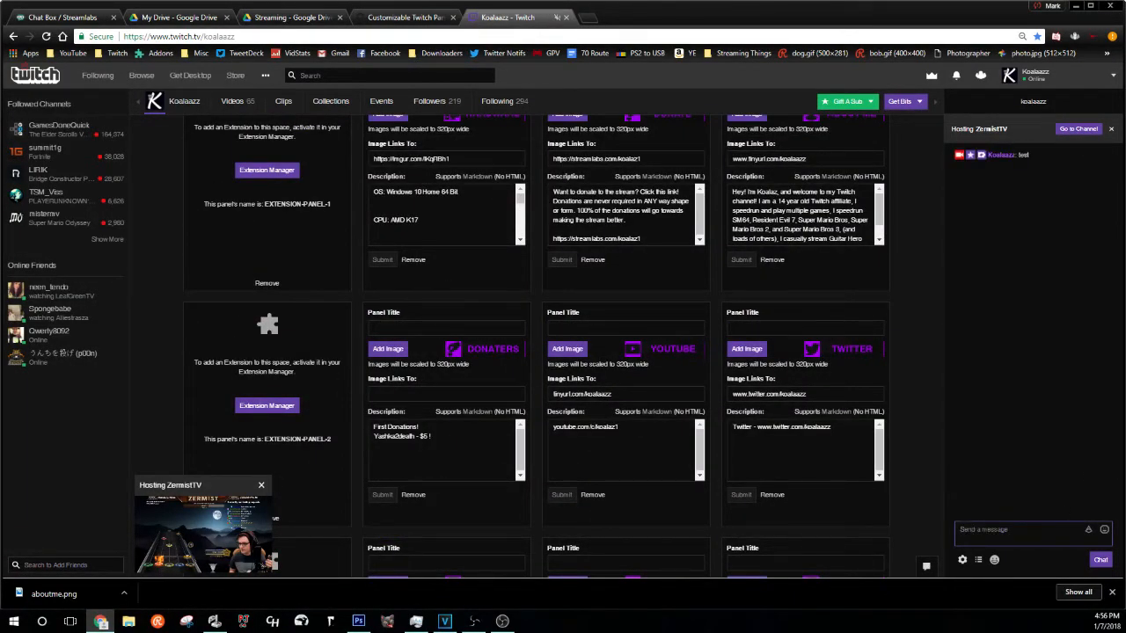
{"action": "left_click", "coordinate": [502, 621]}
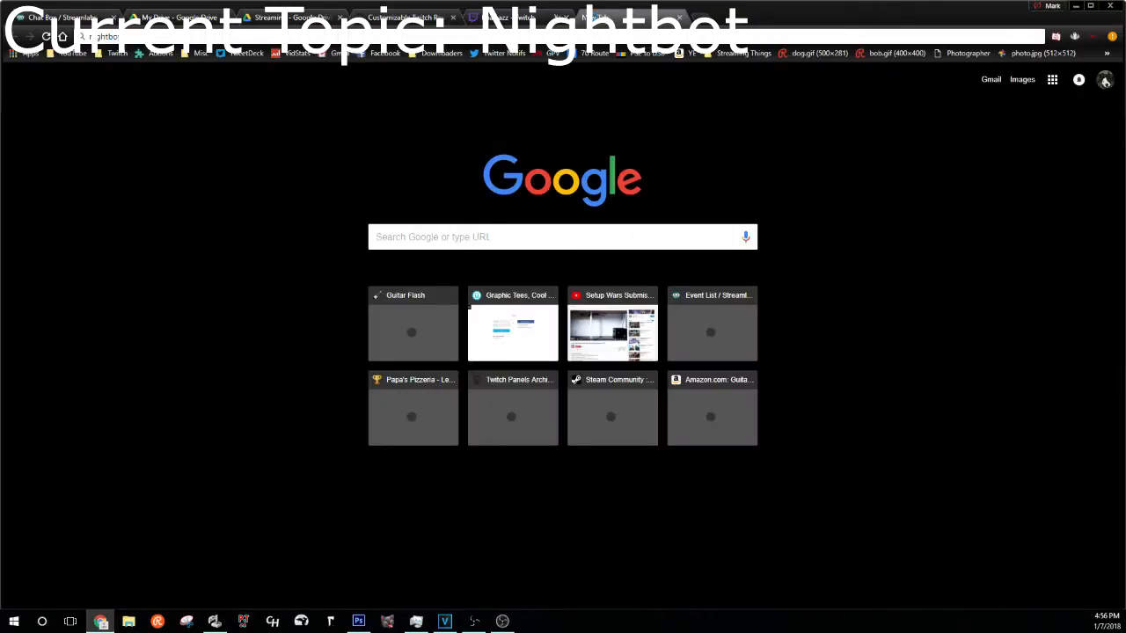
{"action": "key", "text": "Return"}
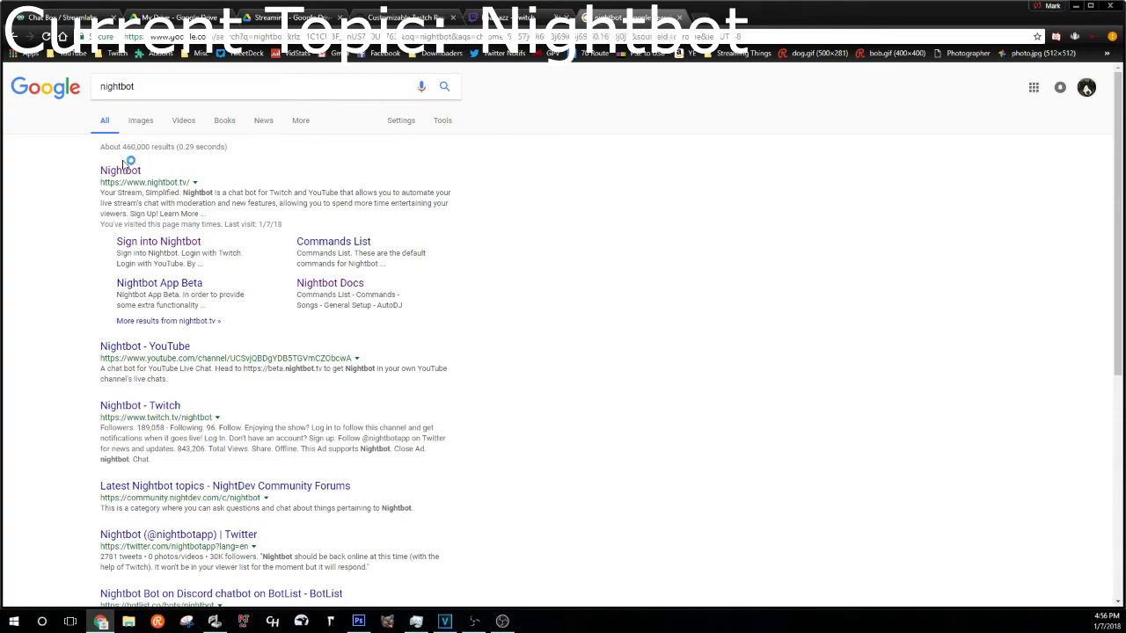
- Log into Nightbot with the Twitch account and open the Custom commands list
{"action": "left_click", "coordinate": [123, 171]}
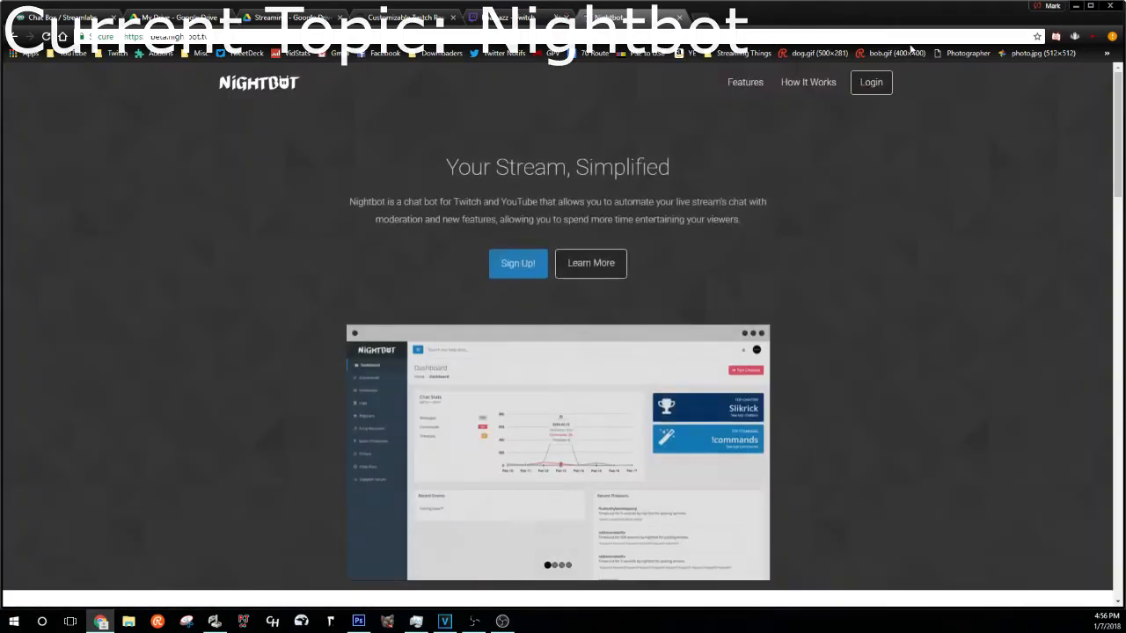
{"action": "left_click", "coordinate": [871, 82]}
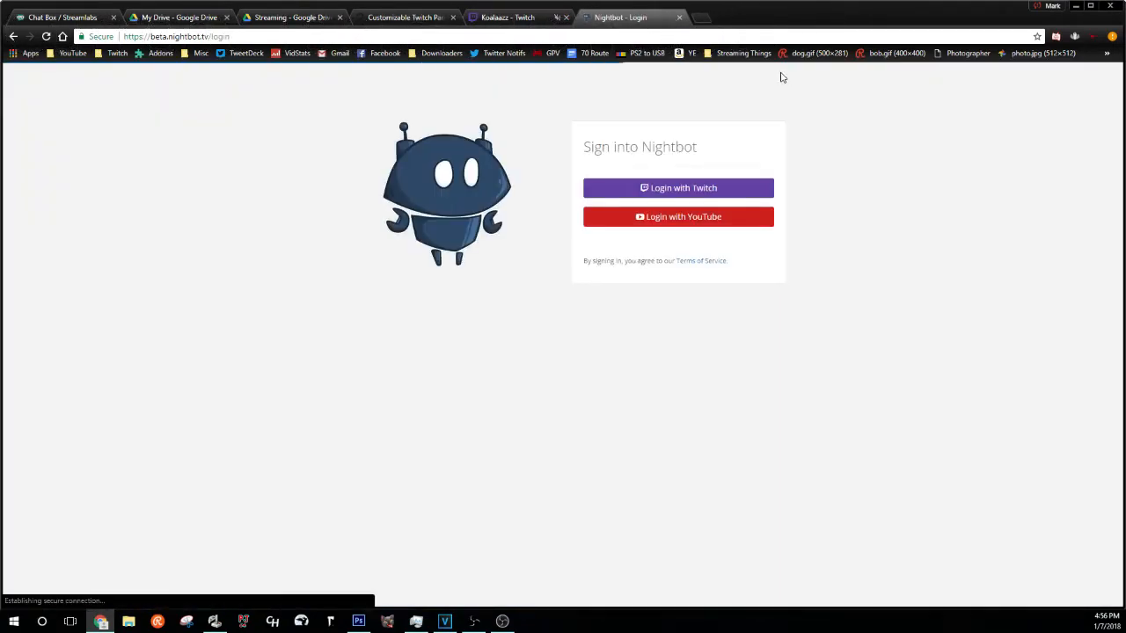
{"action": "left_click", "coordinate": [621, 184]}
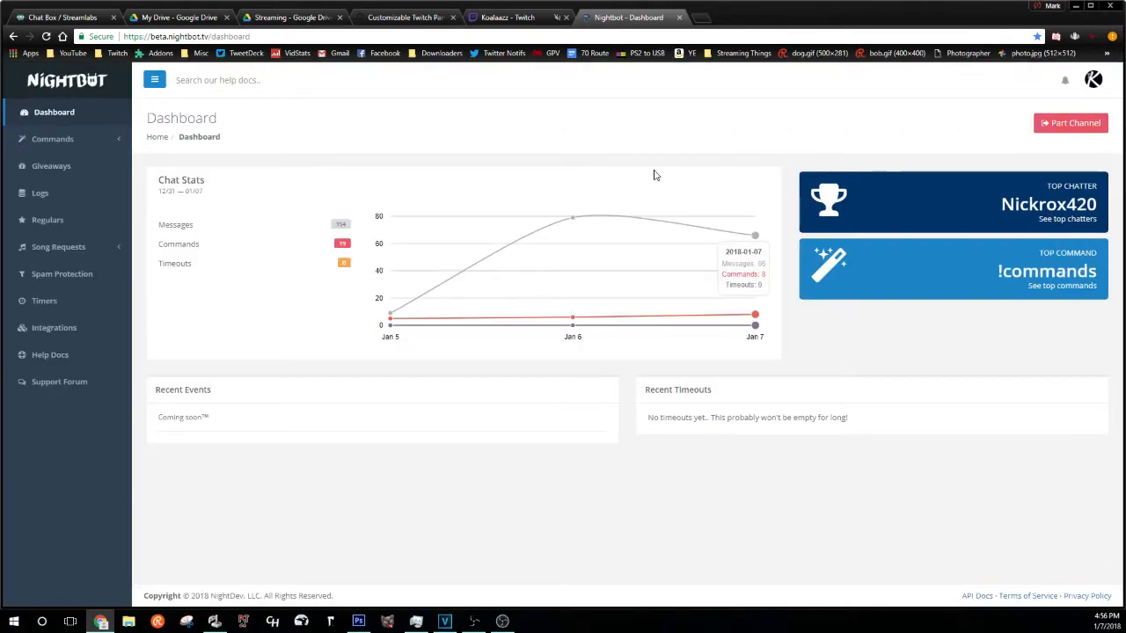
{"action": "left_click", "coordinate": [111, 141]}
{"action": "left_click", "coordinate": [90, 164]}
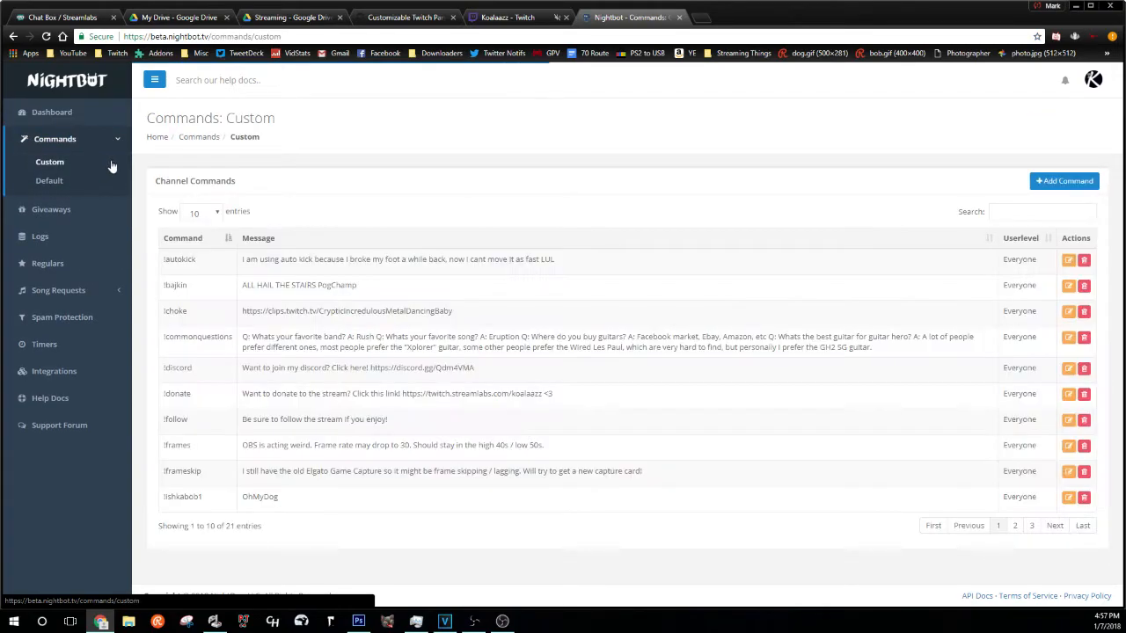
- Add custom command 'test' replying 'test for Bideo :D' with Userlevel Everyone, and submit it
{"action": "left_click", "coordinate": [1084, 185]}
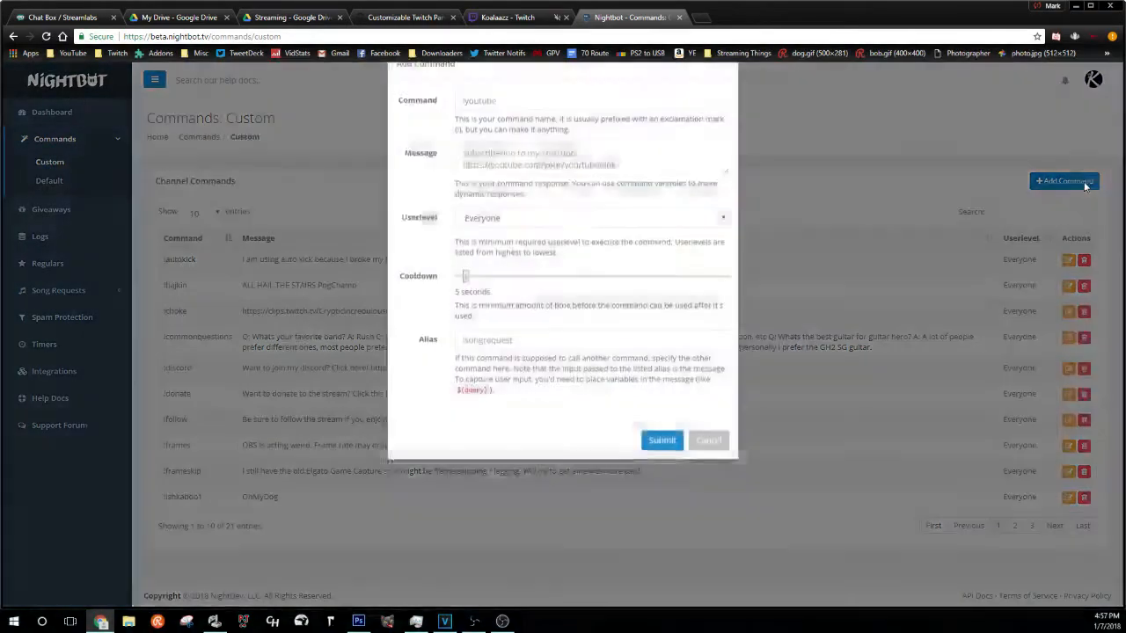
{"action": "left_click", "coordinate": [494, 134]}
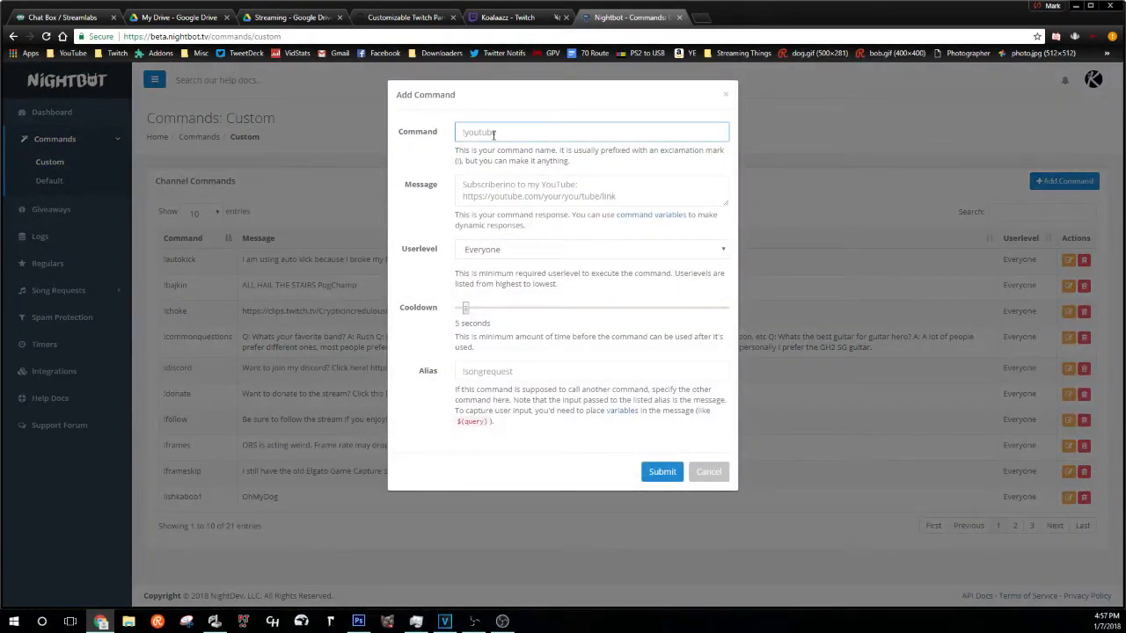
{"action": "type", "text": "test"}
{"action": "left_click", "coordinate": [515, 195]}
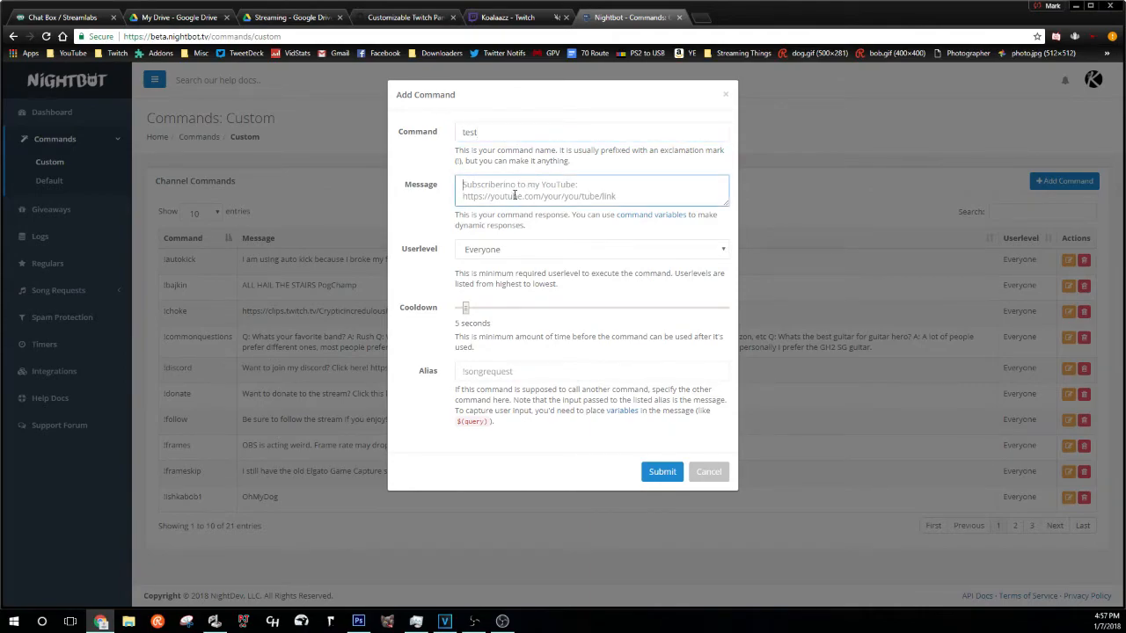
{"action": "type", "text": "test for Bideo :D"}
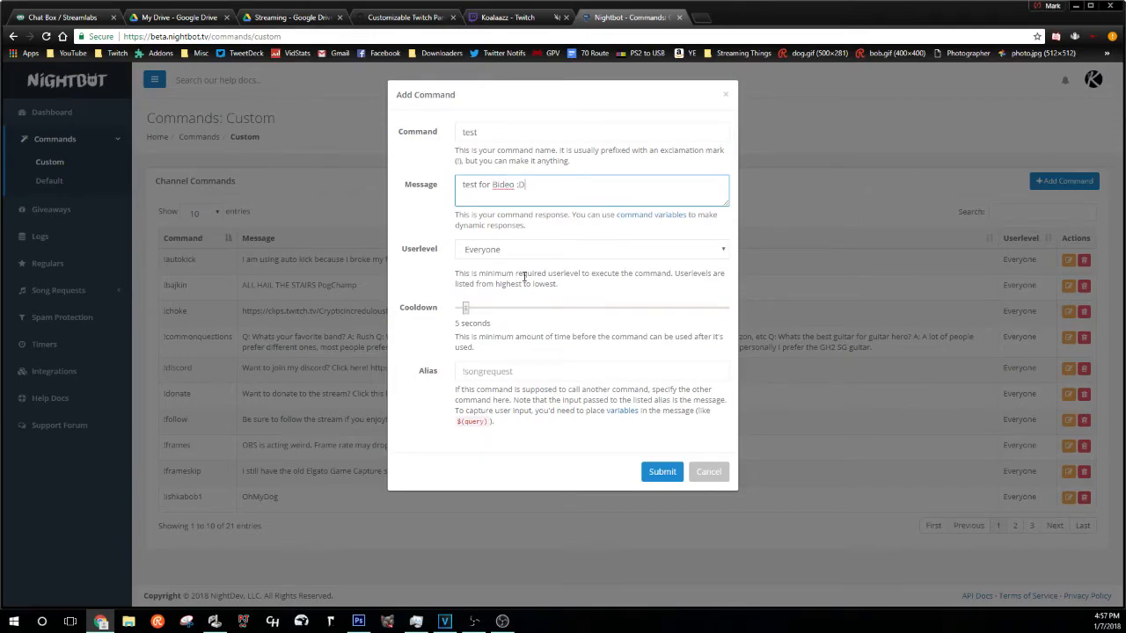
{"action": "left_click", "coordinate": [585, 255]}
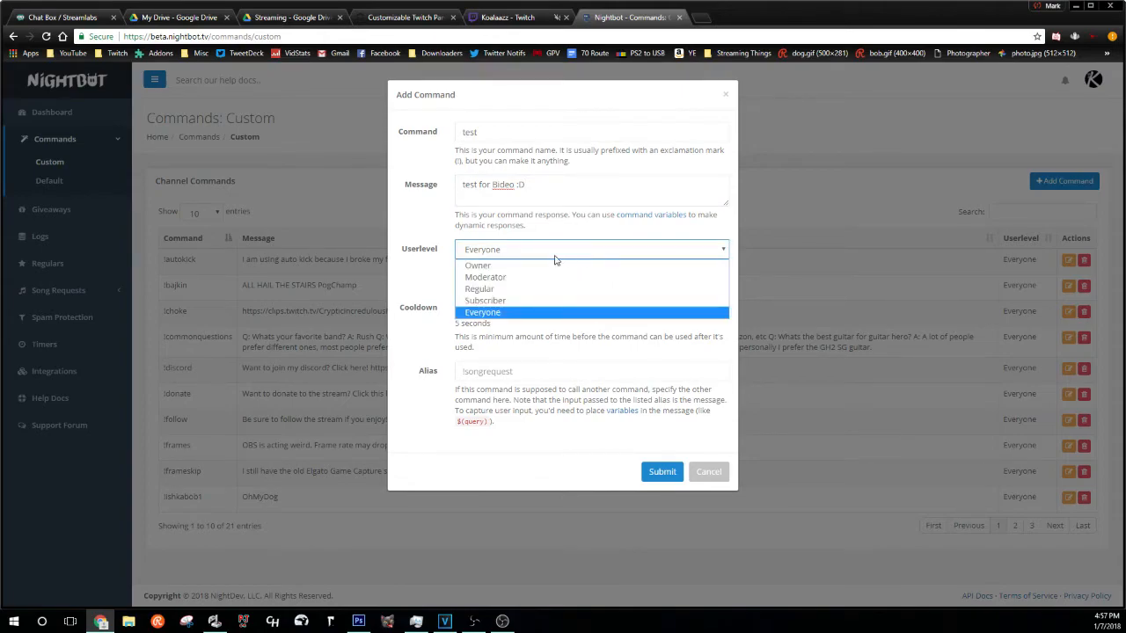
{"action": "left_click", "coordinate": [524, 315]}
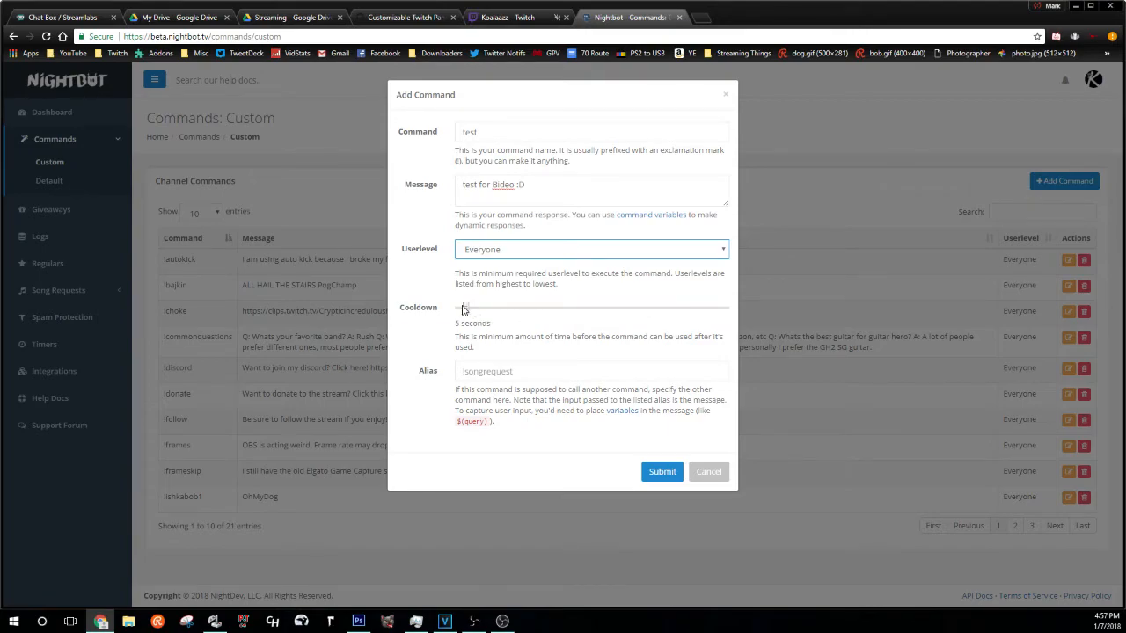
{"action": "left_click", "coordinate": [661, 473]}
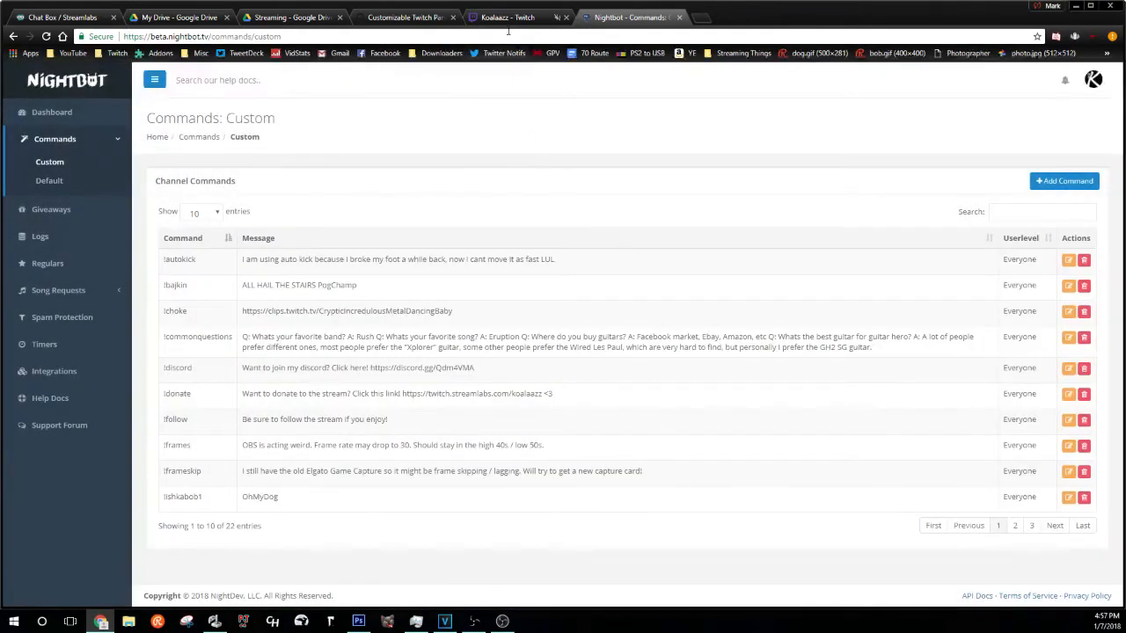
{"action": "left_click", "coordinate": [508, 19]}
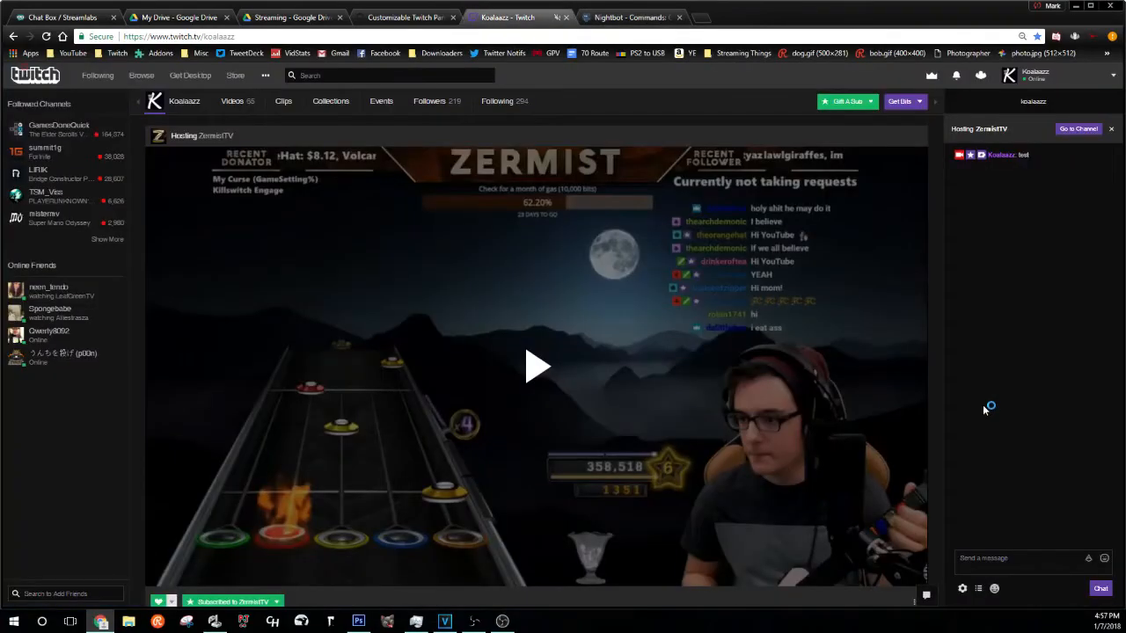
- In Twitch chat, send '!mod Nightbot', then send the test command to trigger Nightbot's reply
{"action": "left_click", "coordinate": [960, 557]}
{"action": "type", "text": "!"}
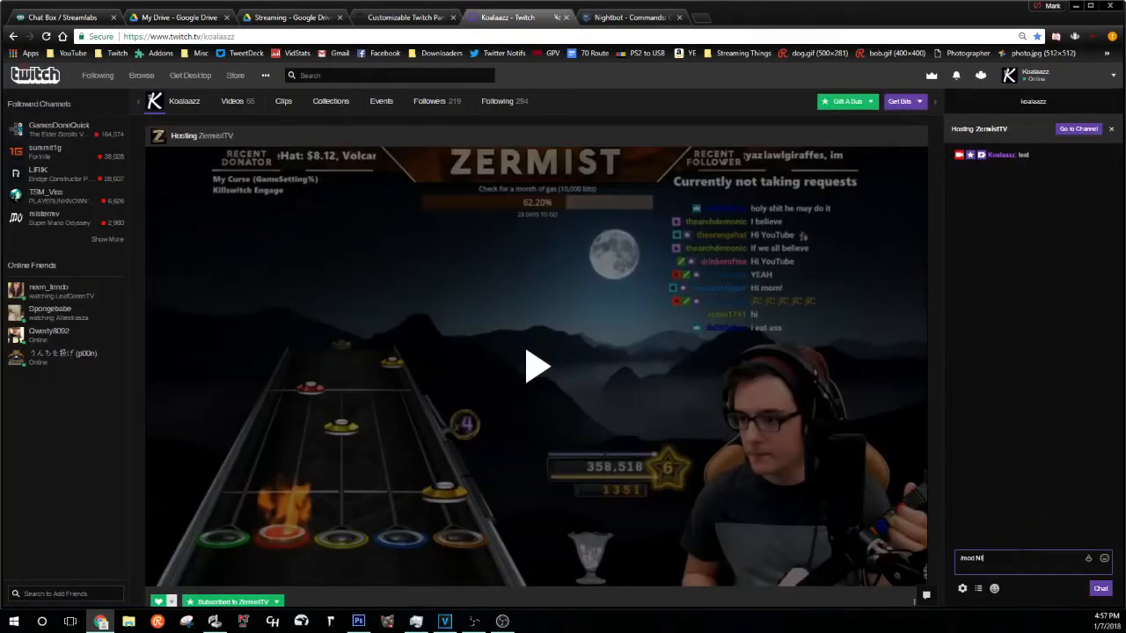
{"action": "type", "text": "mod Nightbot"}
{"action": "key", "text": "Return"}
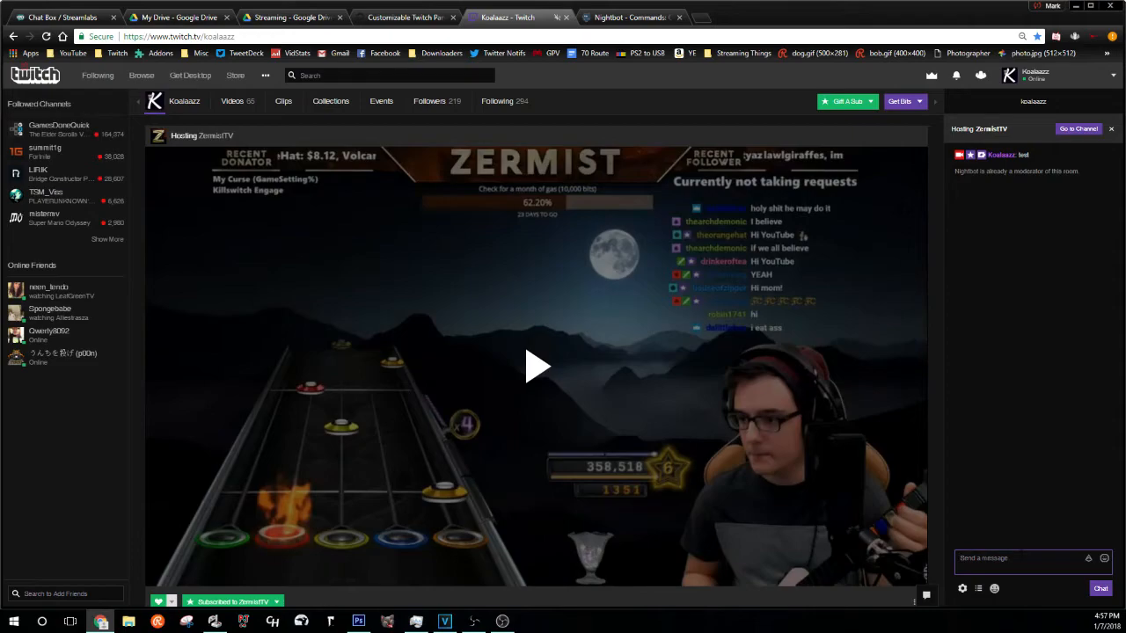
{"action": "type", "text": "test"}
{"action": "key", "text": "Return"}
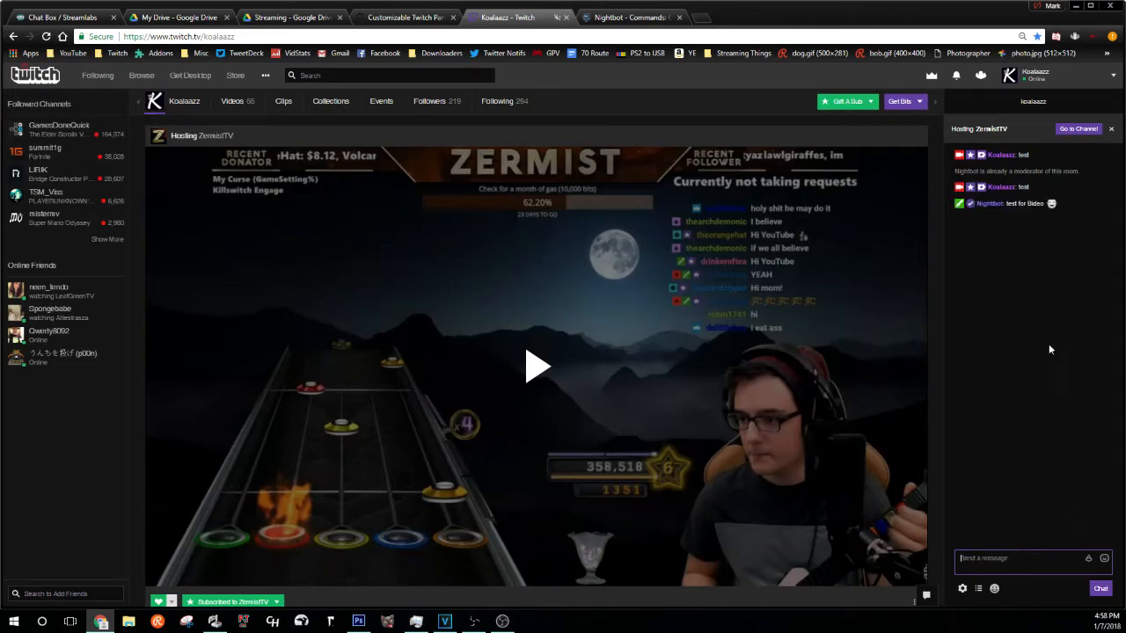
{"action": "left_click", "coordinate": [672, 18]}
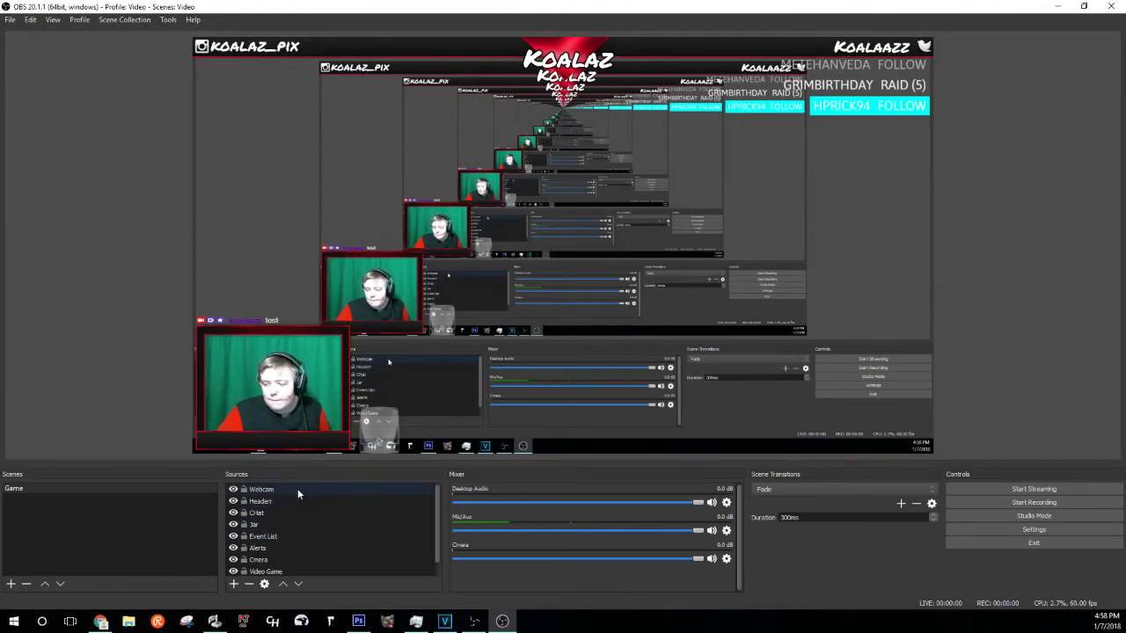
- Open the Filters window for the Cmera source
{"action": "scroll", "coordinate": [297, 491], "scroll_direction": "down", "scroll_amount": 1}
{"action": "right_click", "coordinate": [288, 547]}
{"action": "key", "text": "Escape"}
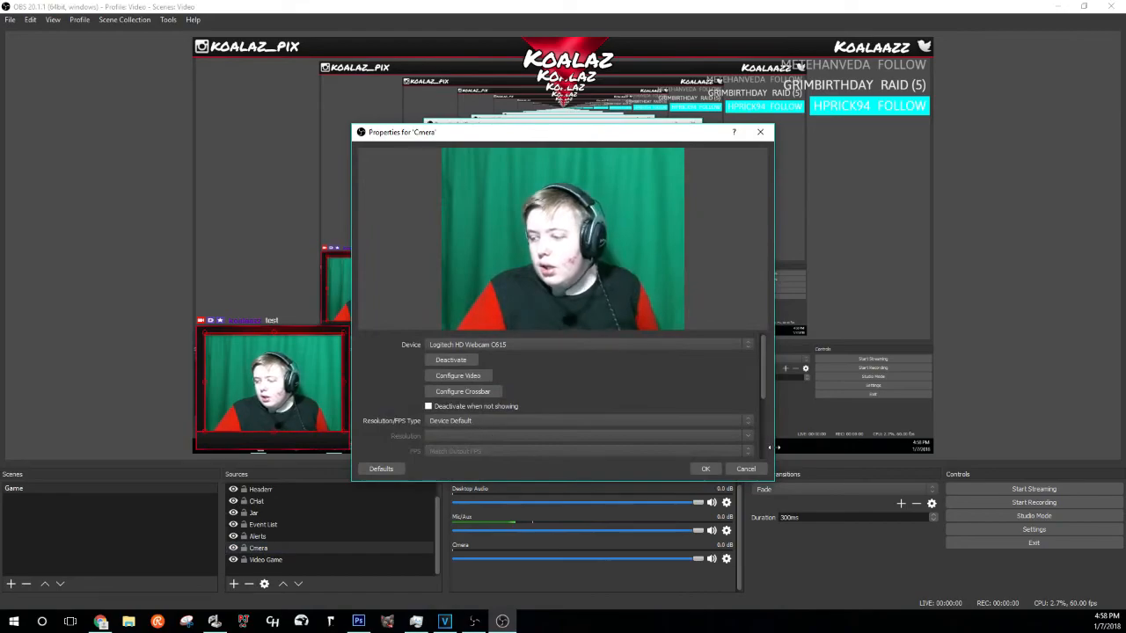
{"action": "left_click", "coordinate": [744, 469]}
{"action": "right_click", "coordinate": [287, 543]}
{"action": "left_click", "coordinate": [304, 523]}
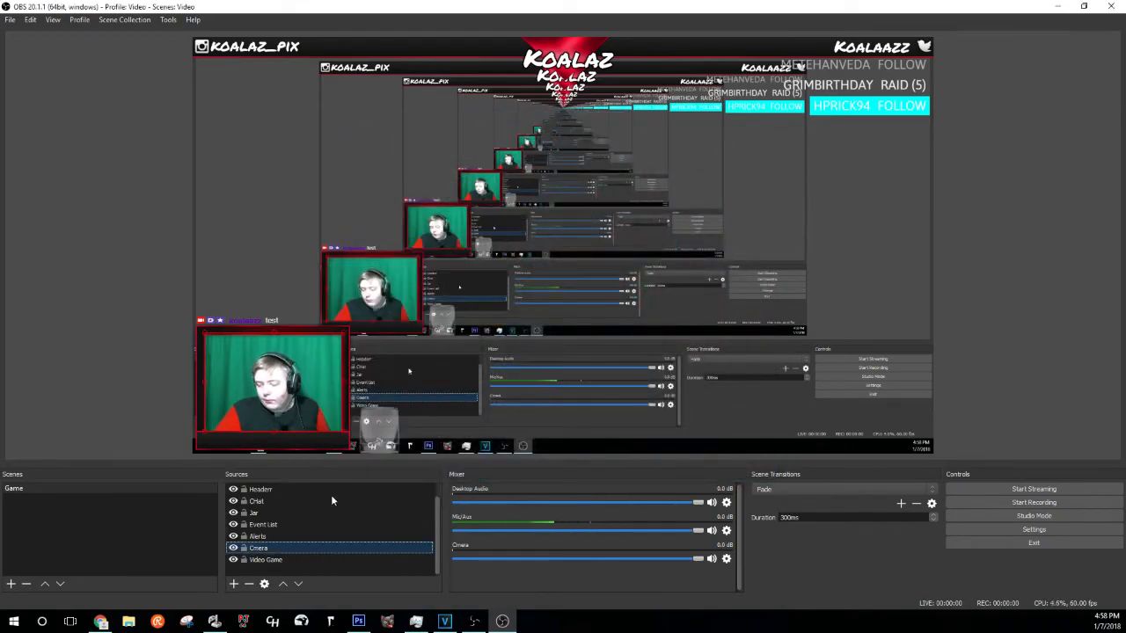
- Add a Chroma Key filter to Cmera and set its key colour type to Custom
{"action": "right_click", "coordinate": [380, 375]}
{"action": "mouse_move", "coordinate": [392, 378]}
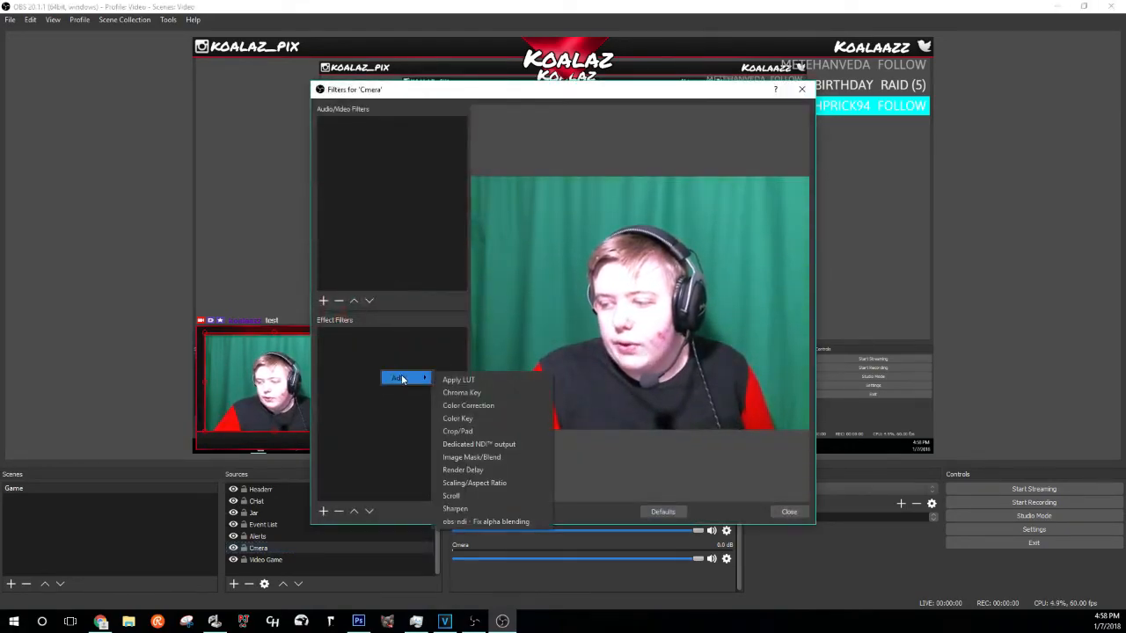
{"action": "left_click", "coordinate": [482, 399]}
{"action": "left_click", "coordinate": [537, 327]}
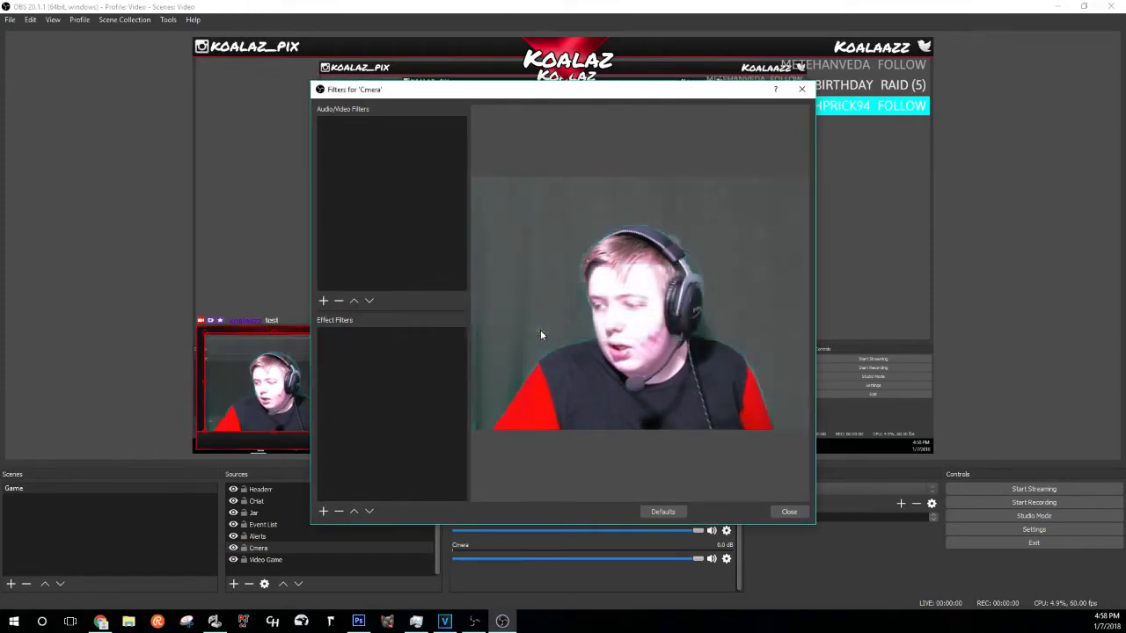
{"action": "left_click", "coordinate": [632, 369]}
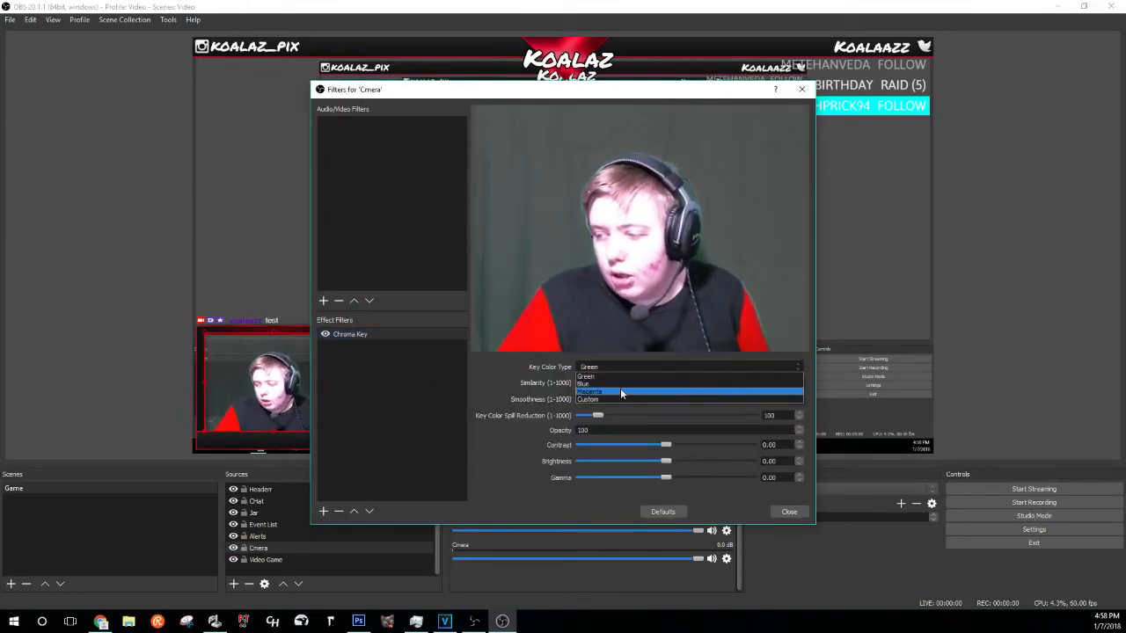
{"action": "left_click", "coordinate": [620, 388]}
{"action": "left_click", "coordinate": [782, 368]}
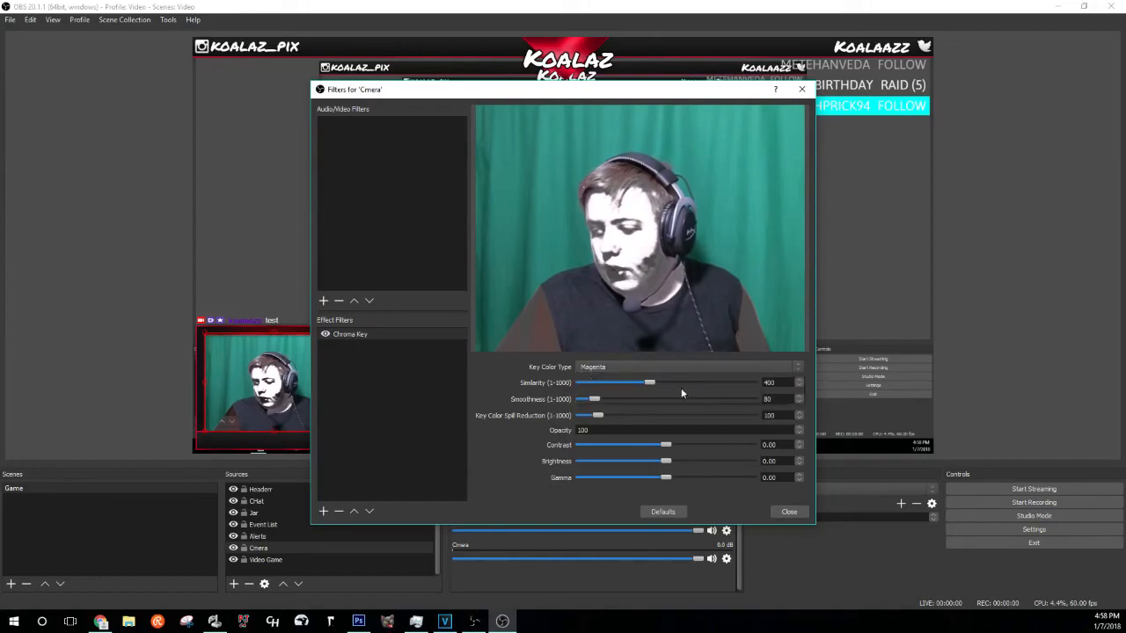
{"action": "left_click", "coordinate": [678, 397]}
{"action": "left_click", "coordinate": [705, 368]}
{"action": "left_click", "coordinate": [709, 368]}
- Sample the teal backdrop from the screen as key colour #319a8d
{"action": "left_click", "coordinate": [726, 383]}
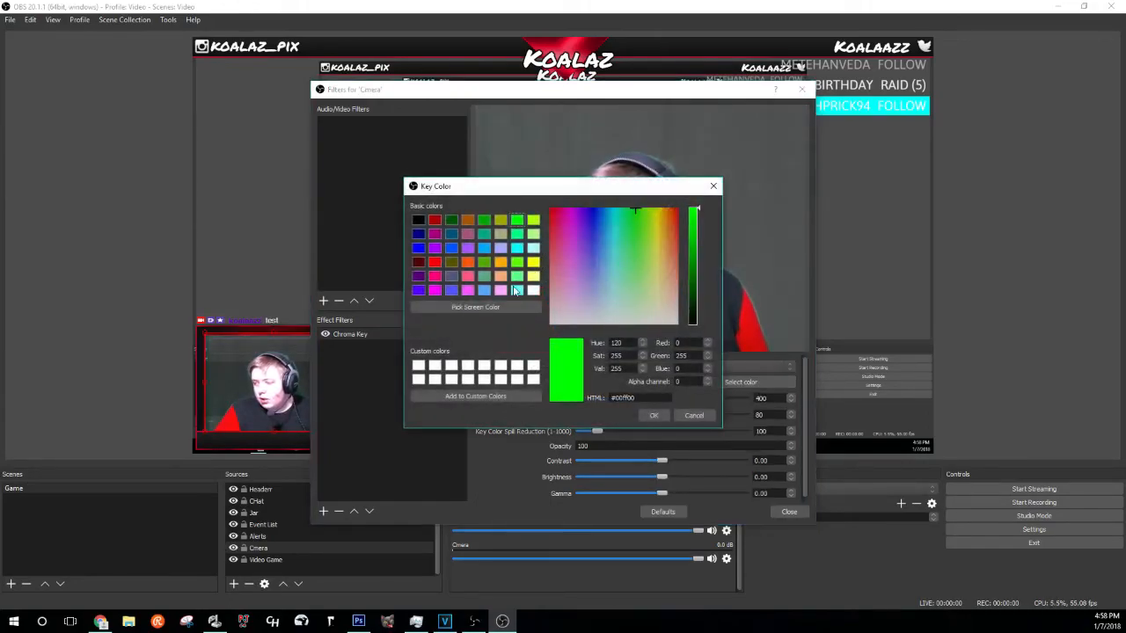
{"action": "left_click", "coordinate": [468, 261]}
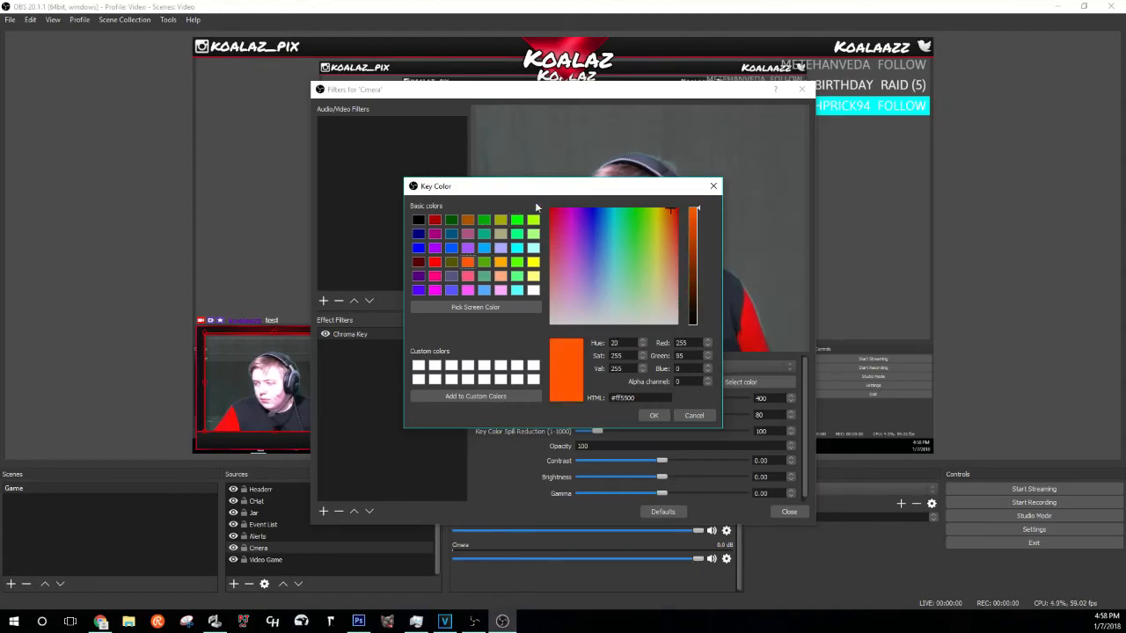
{"action": "left_click", "coordinate": [655, 417]}
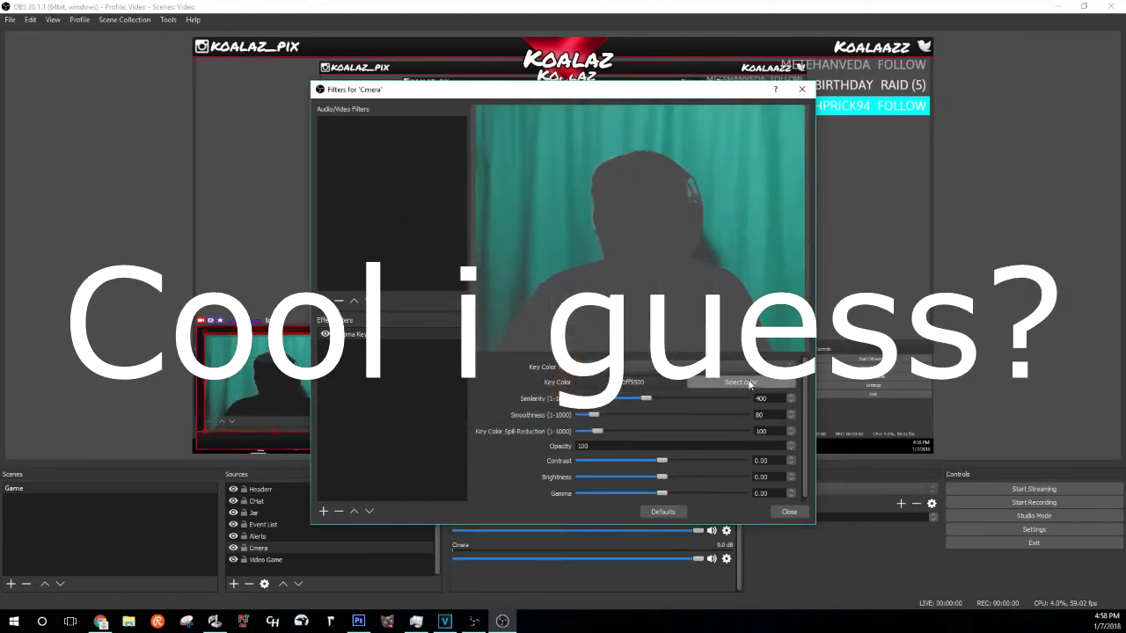
{"action": "left_click", "coordinate": [749, 384]}
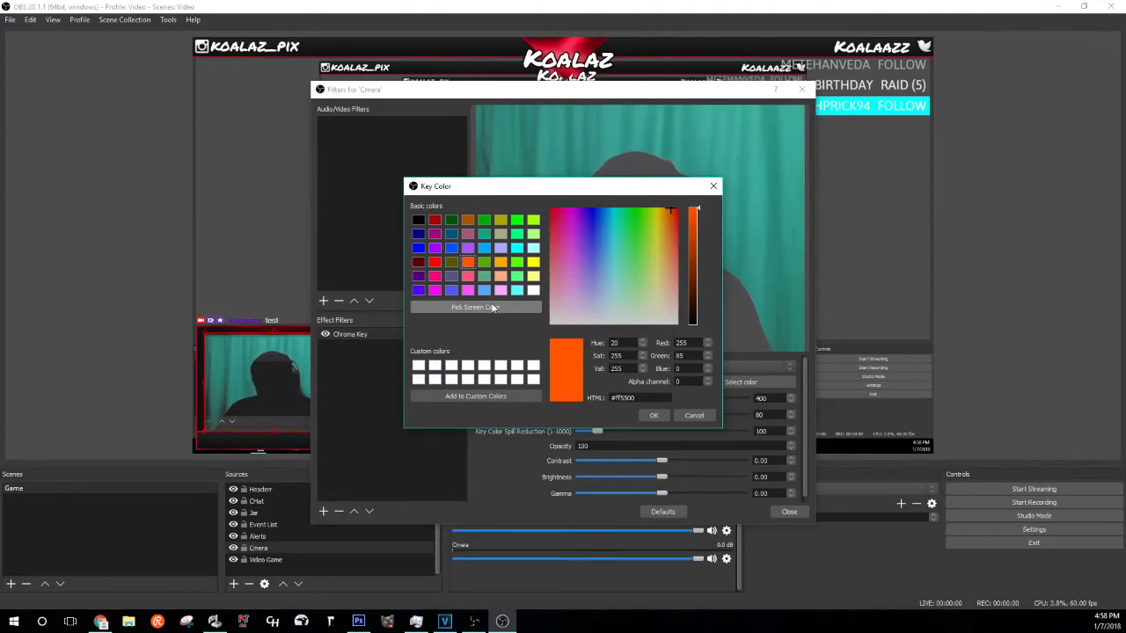
{"action": "left_click", "coordinate": [500, 309]}
{"action": "left_click", "coordinate": [555, 138]}
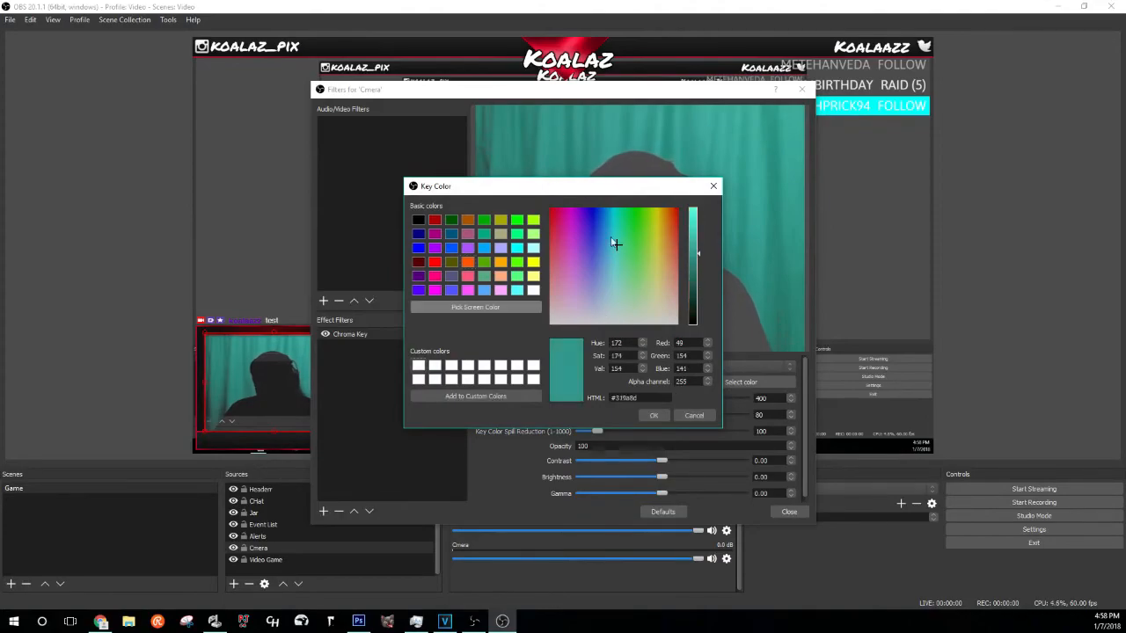
{"action": "left_click", "coordinate": [665, 413]}
- Lower similarity to 112 and spill reduction to 1, then close the filters
{"action": "left_click_drag", "start_coordinate": [647, 399], "coordinate": [573, 420]}
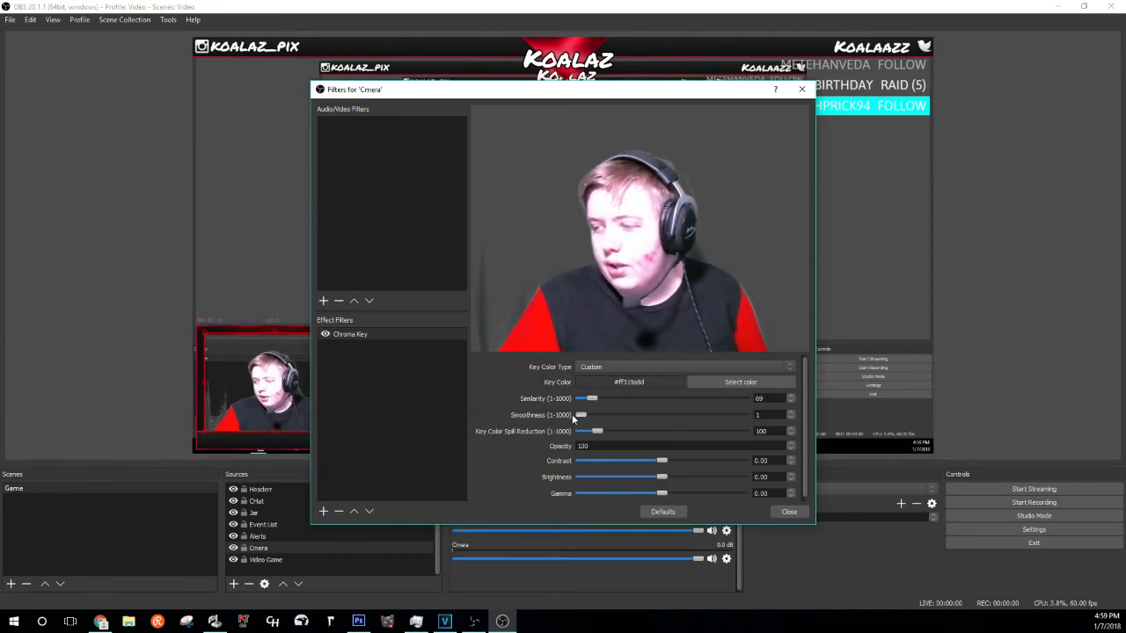
{"action": "left_click_drag", "start_coordinate": [597, 431], "coordinate": [601, 400]}
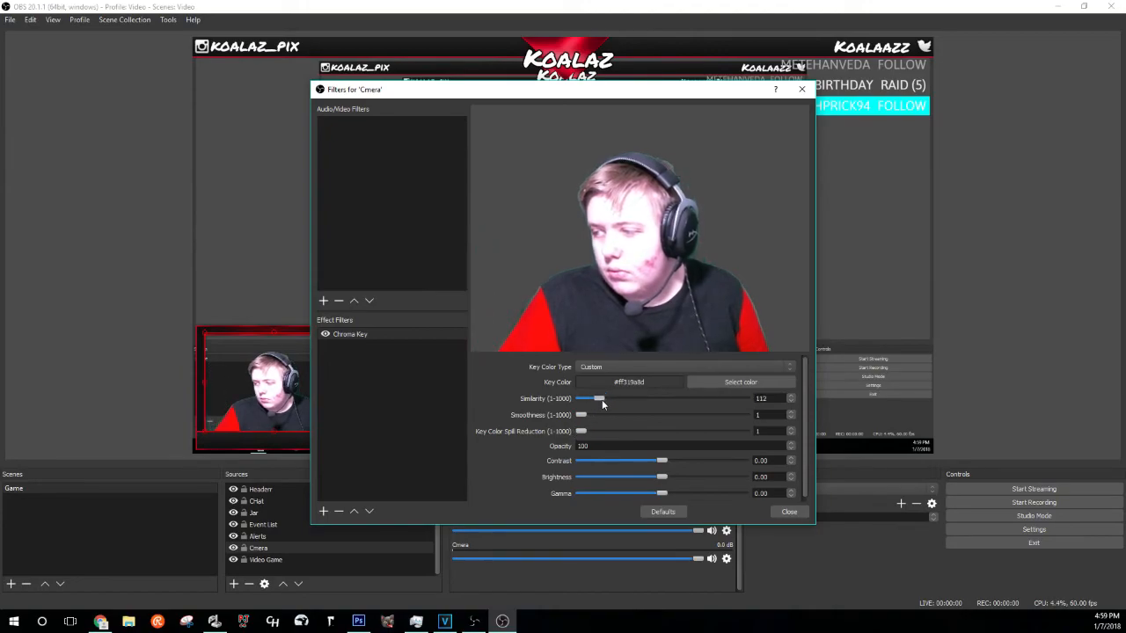
{"action": "left_click", "coordinate": [789, 511]}
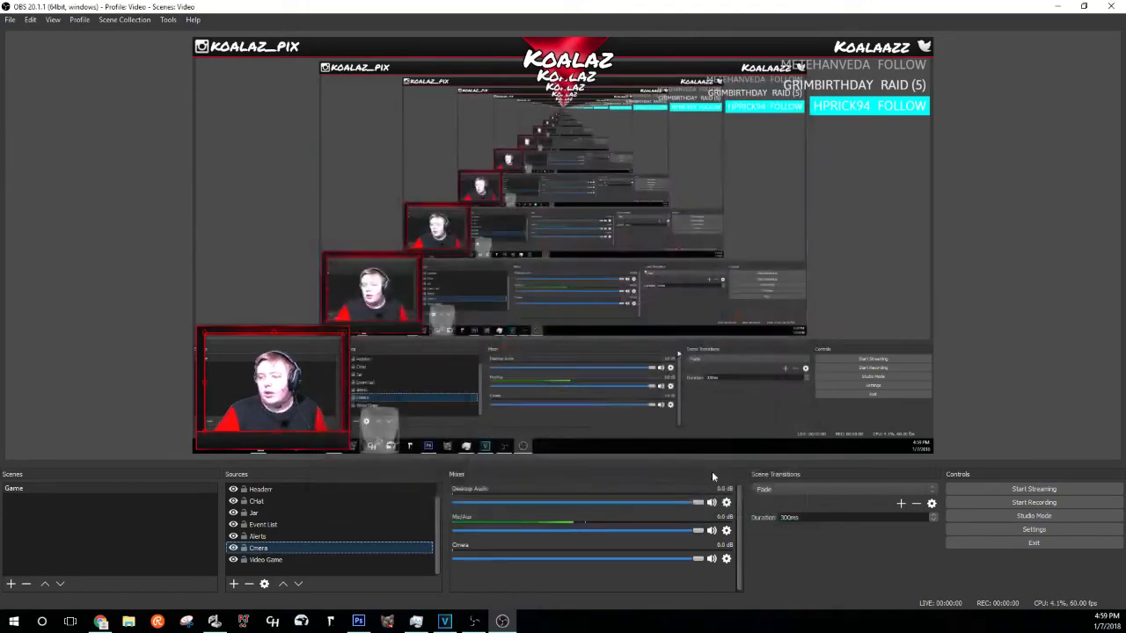
- Move the webcam into the preview's bottom-left corner and enlarge it
{"action": "scroll", "coordinate": [284, 493], "scroll_direction": "up", "scroll_amount": 1}
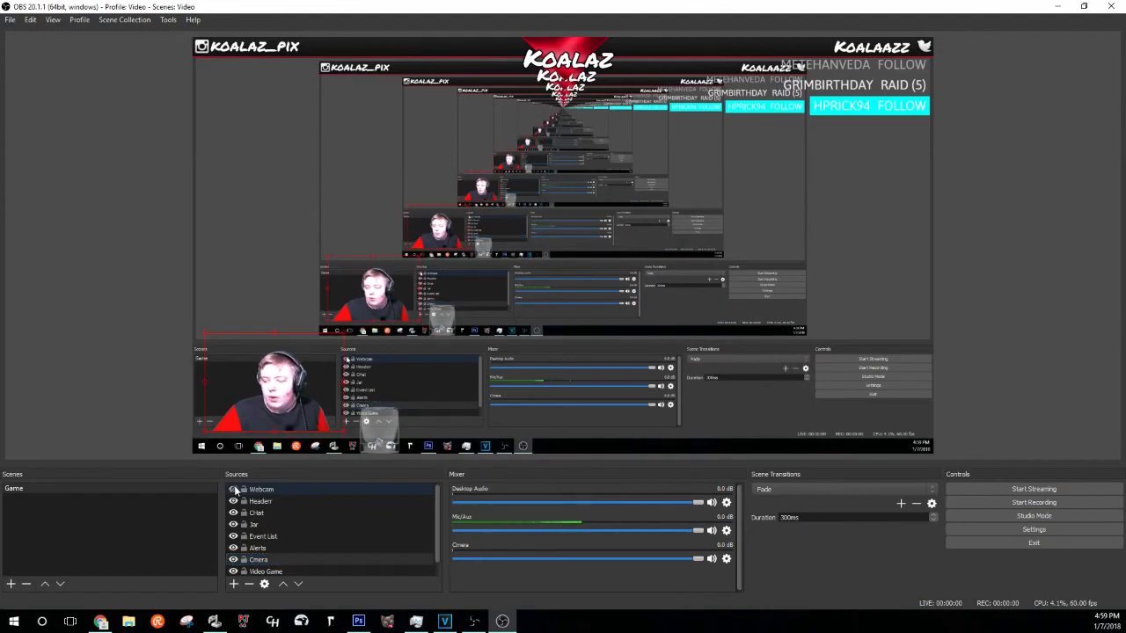
{"action": "left_click_drag", "start_coordinate": [279, 393], "coordinate": [268, 413]}
{"action": "left_click_drag", "start_coordinate": [331, 353], "coordinate": [364, 318]}
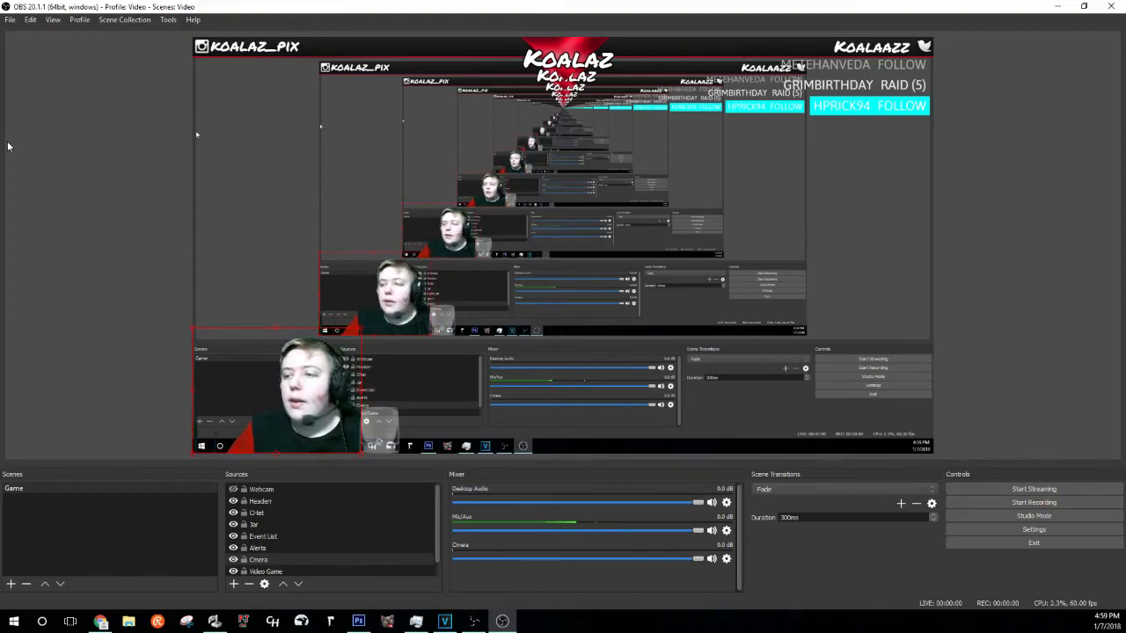
- Open Settings from the File menu at the Stream page
{"action": "left_click", "coordinate": [10, 19]}
{"action": "left_click", "coordinate": [36, 63]}
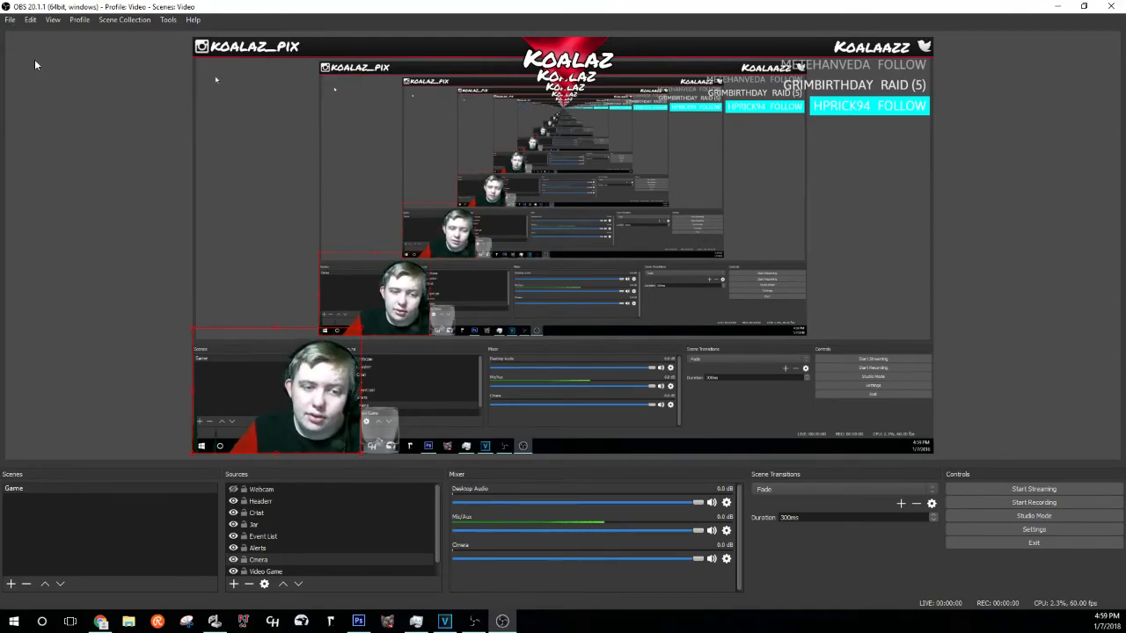
{"action": "left_click", "coordinate": [306, 144]}
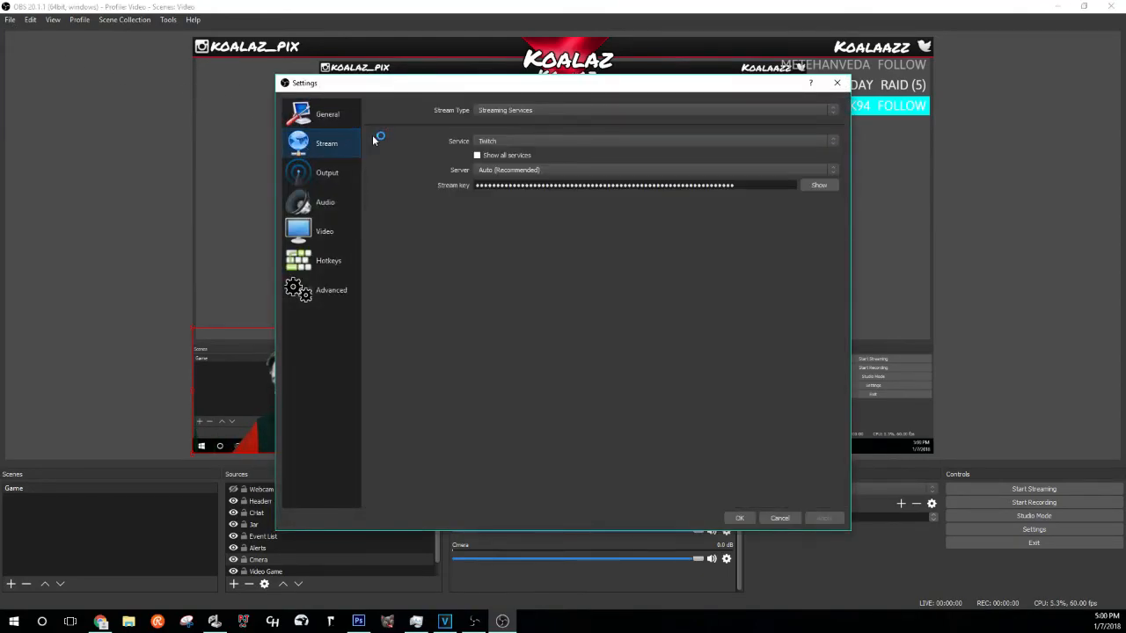
- Keep Twitch as service, Software (x264) encoder, 144 audio bitrate and mp4 recording format
{"action": "left_click", "coordinate": [544, 142]}
{"action": "left_click", "coordinate": [528, 154]}
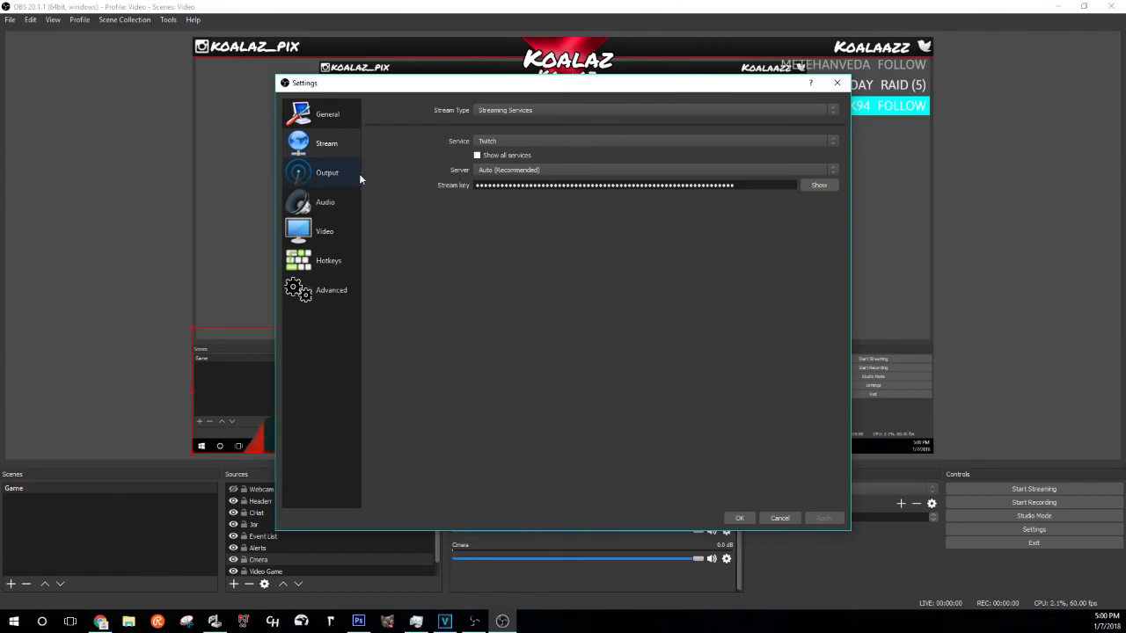
{"action": "left_click", "coordinate": [327, 175]}
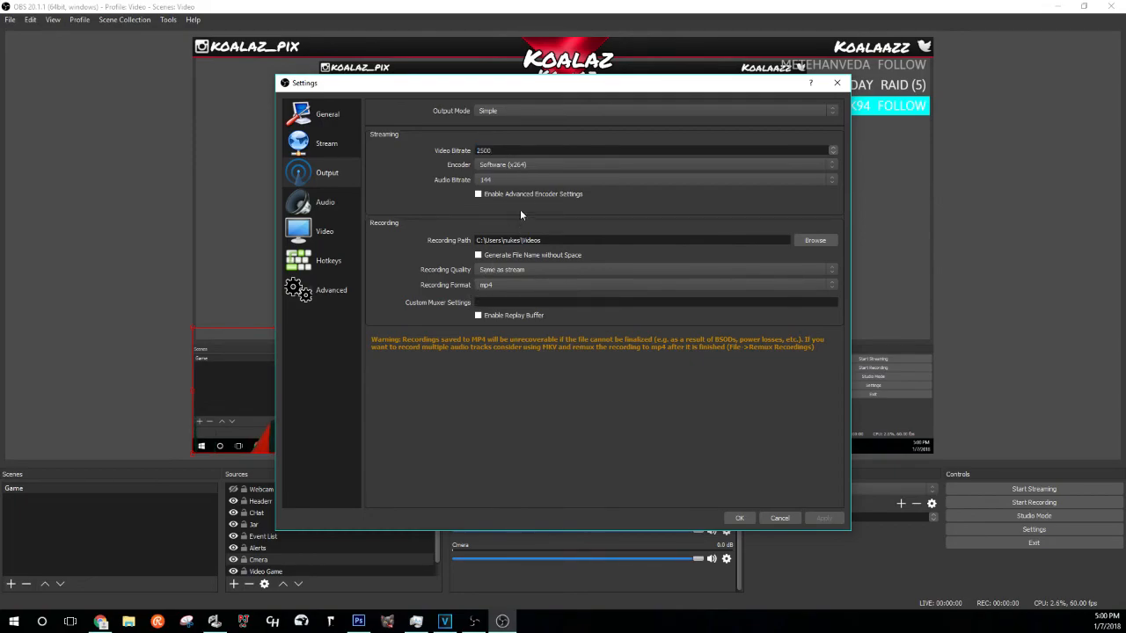
{"action": "left_click", "coordinate": [533, 163]}
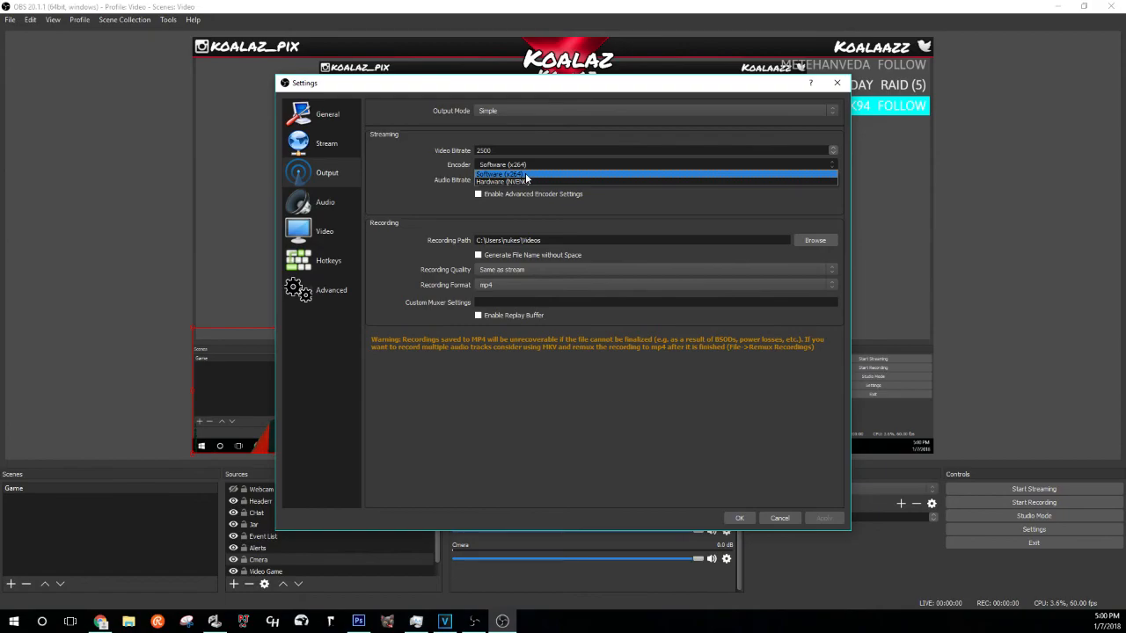
{"action": "left_click", "coordinate": [525, 173]}
{"action": "left_click", "coordinate": [528, 181]}
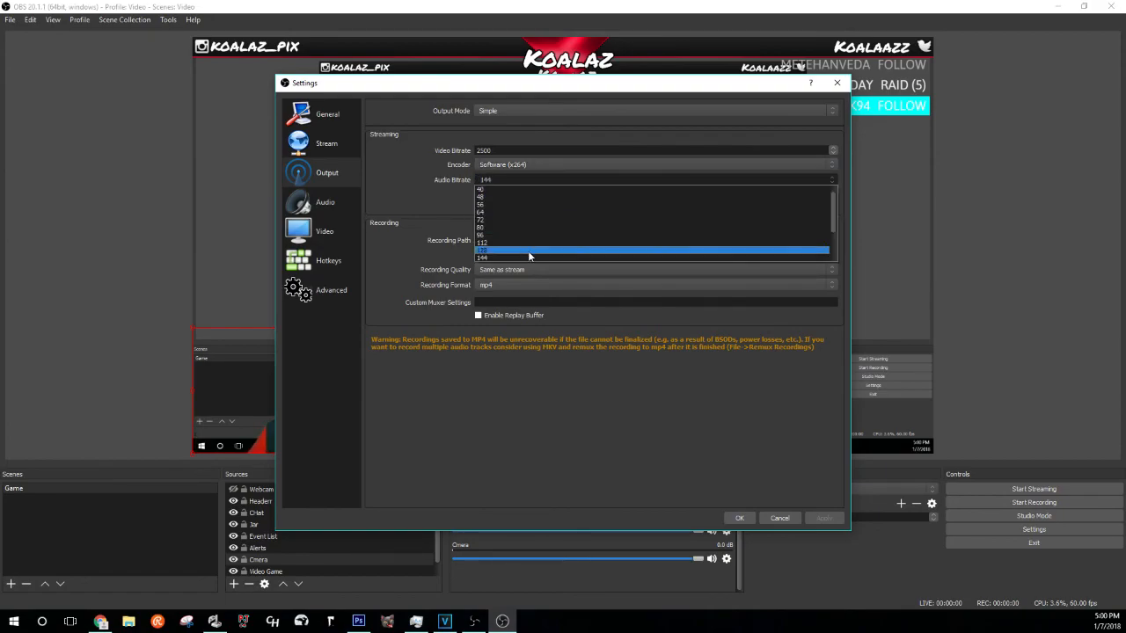
{"action": "left_click", "coordinate": [527, 256]}
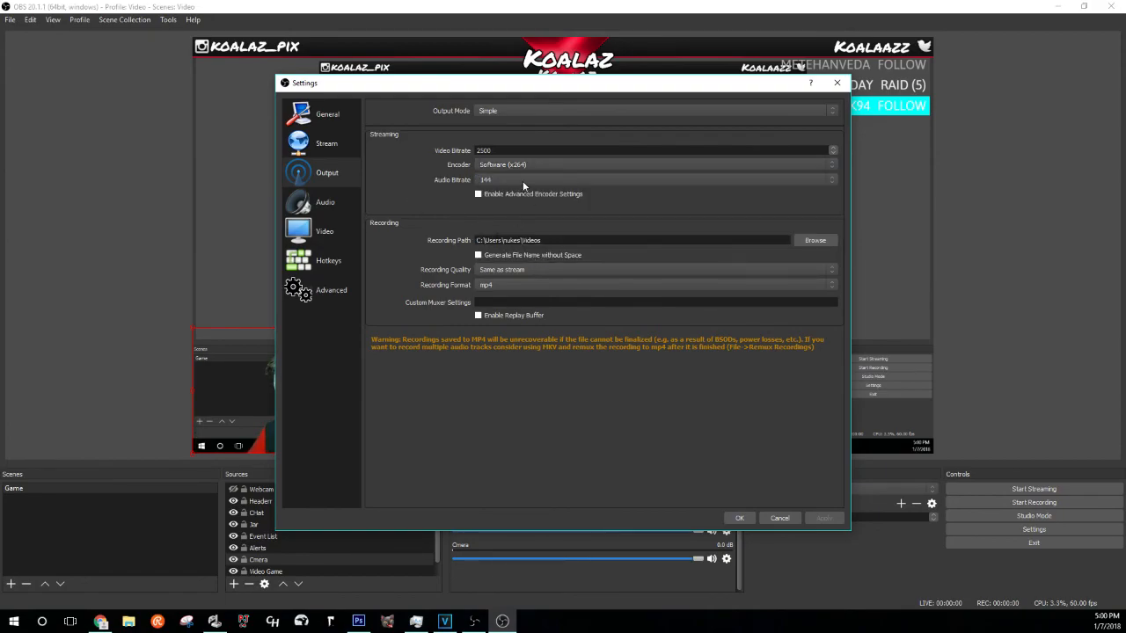
{"action": "left_click", "coordinate": [513, 285]}
{"action": "left_click", "coordinate": [554, 405]}
{"action": "left_click", "coordinate": [326, 202]}
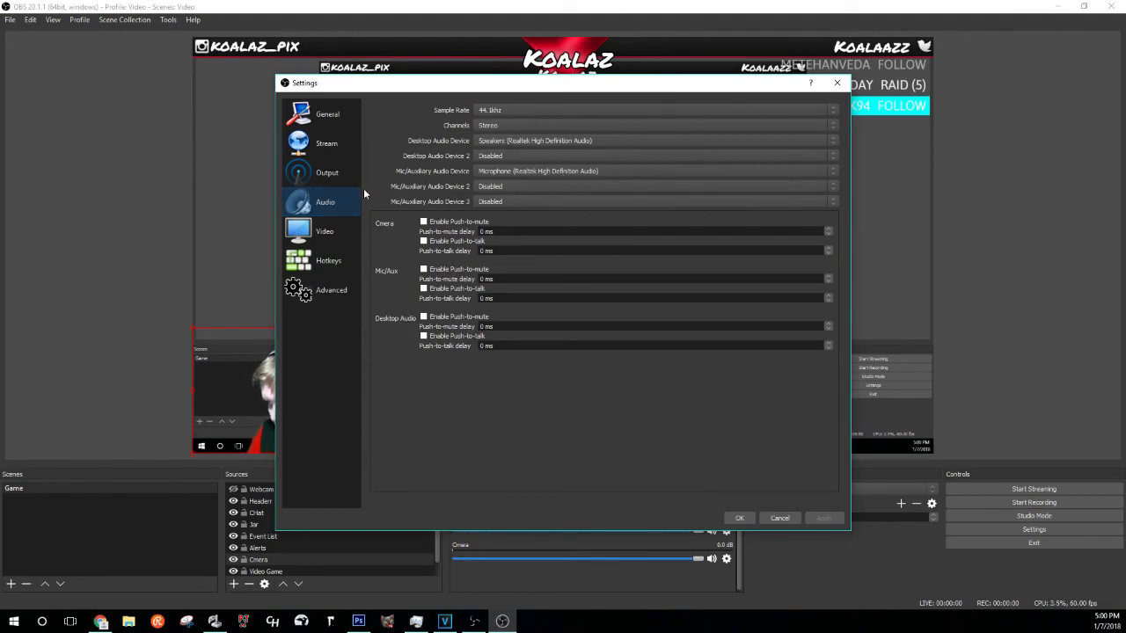
- Keep the video frame rate at 60 FPS, review Hotkeys and Advanced, and save with OK
{"action": "left_click", "coordinate": [328, 233]}
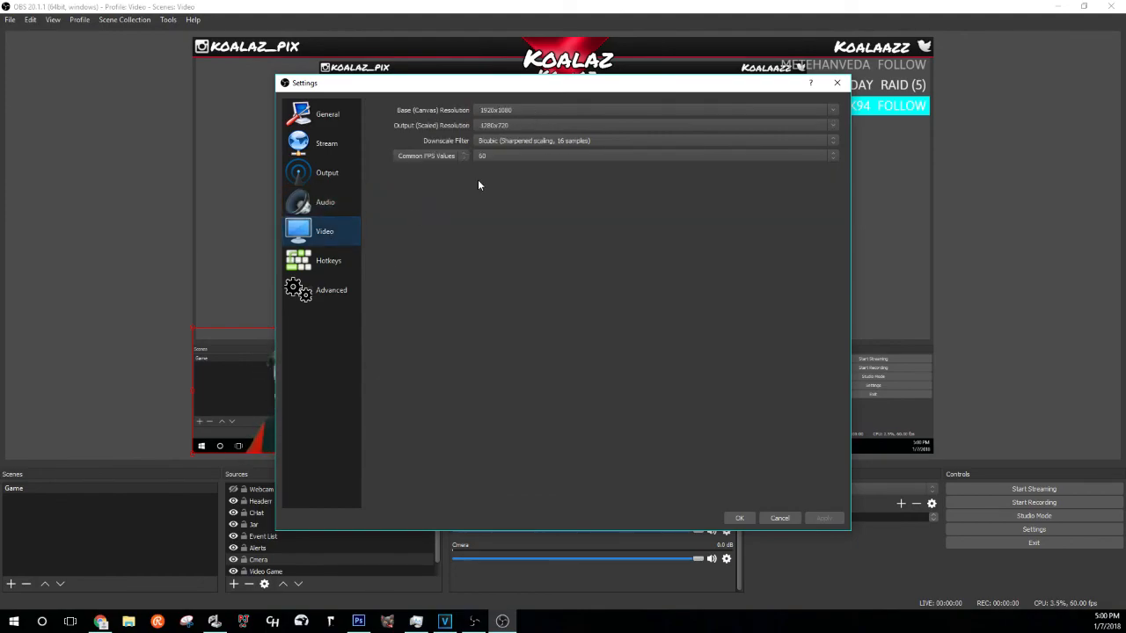
{"action": "left_click", "coordinate": [486, 157]}
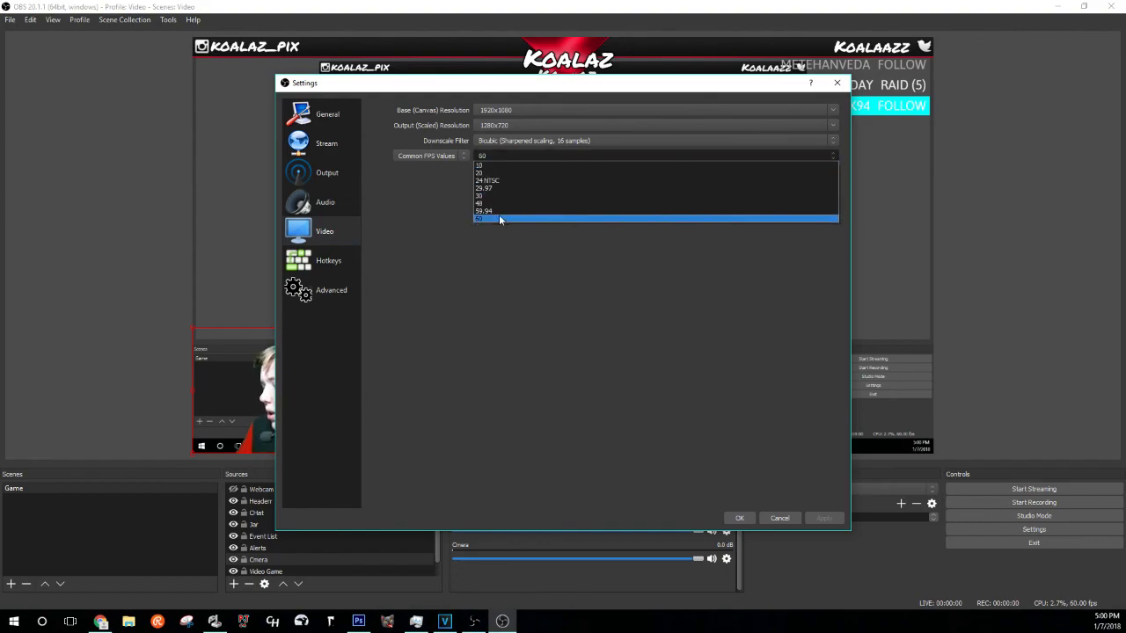
{"action": "left_click", "coordinate": [498, 220]}
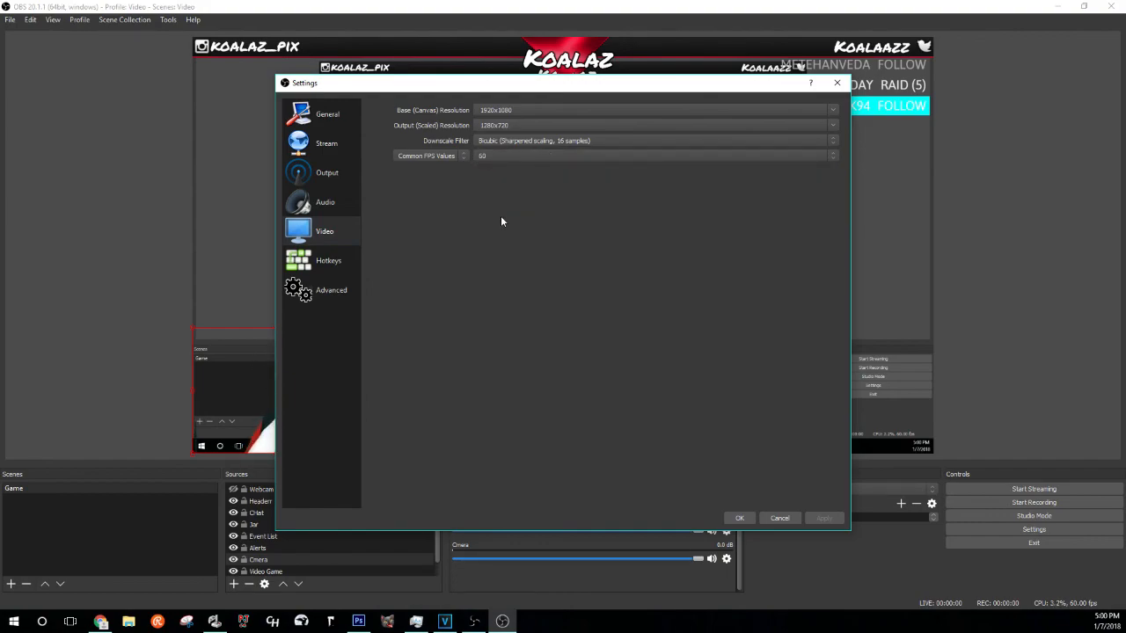
{"action": "left_click", "coordinate": [561, 154]}
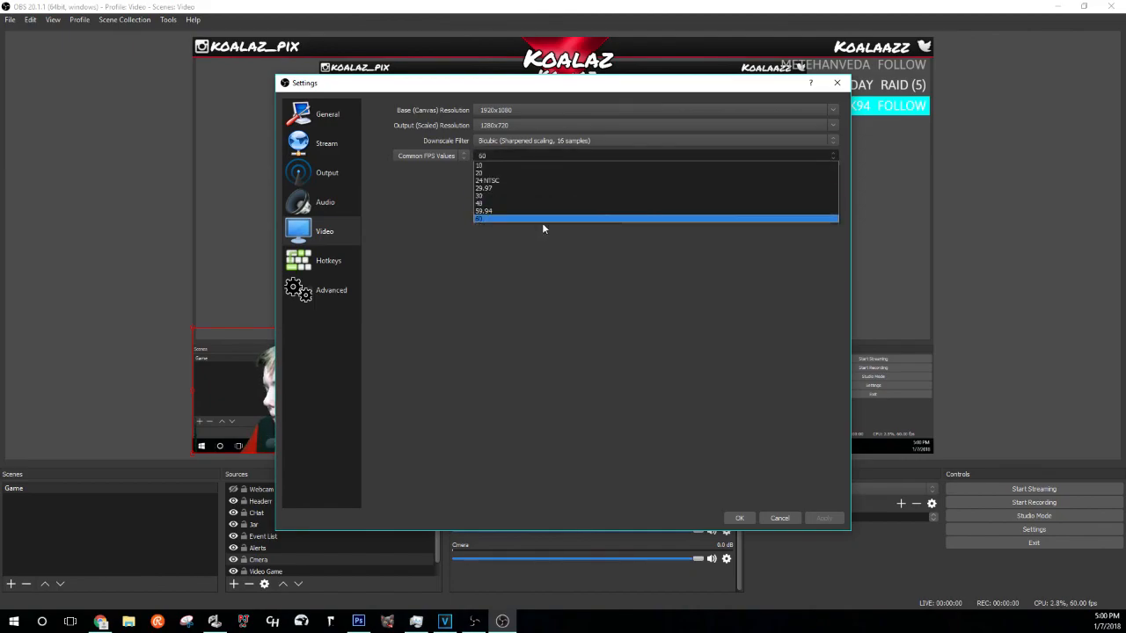
{"action": "left_click", "coordinate": [546, 219]}
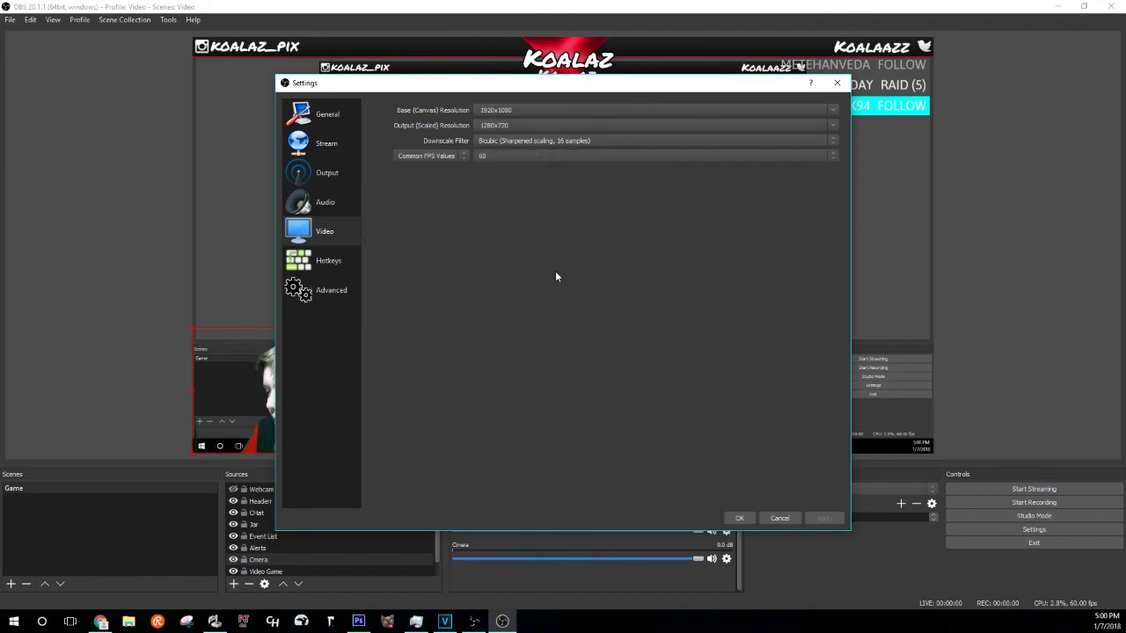
{"action": "left_click", "coordinate": [333, 260]}
{"action": "left_click", "coordinate": [336, 284]}
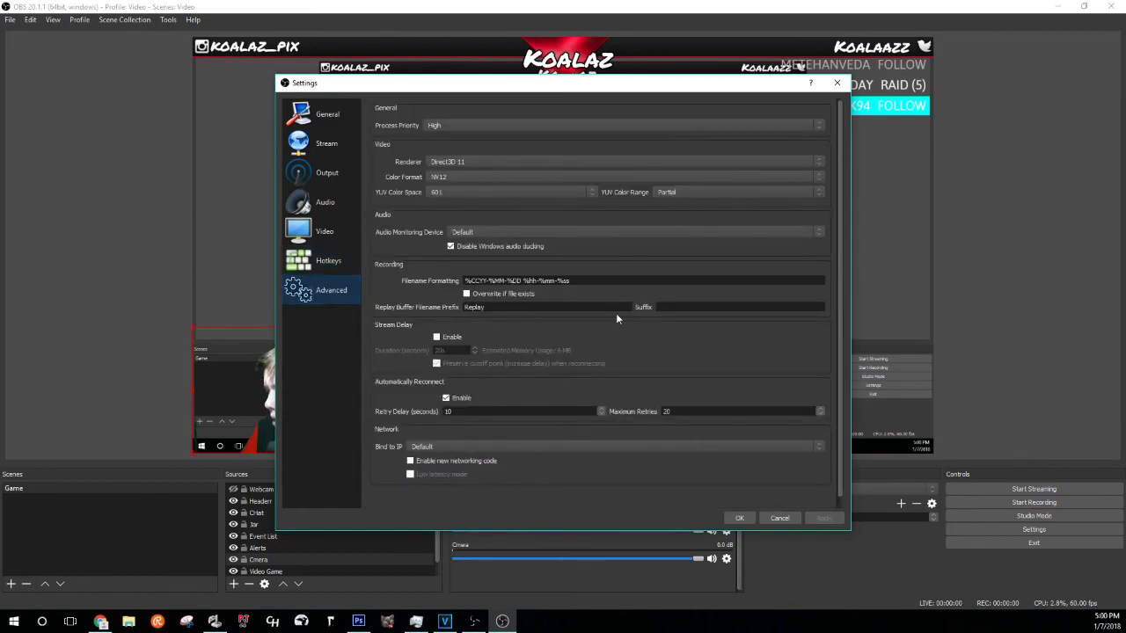
{"action": "left_click", "coordinate": [740, 518]}
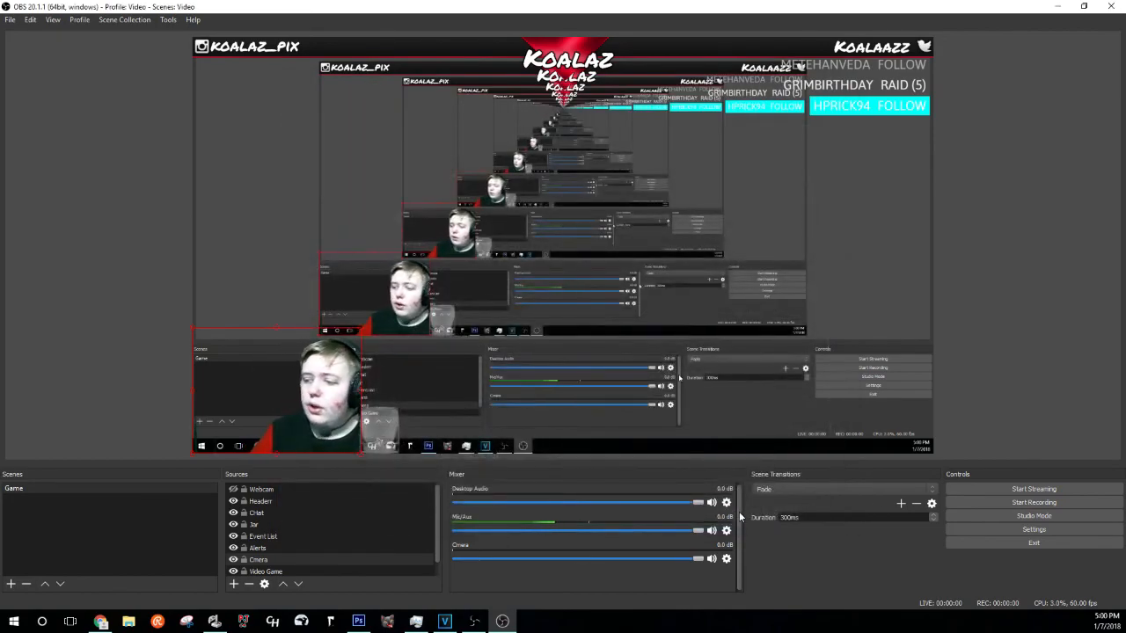